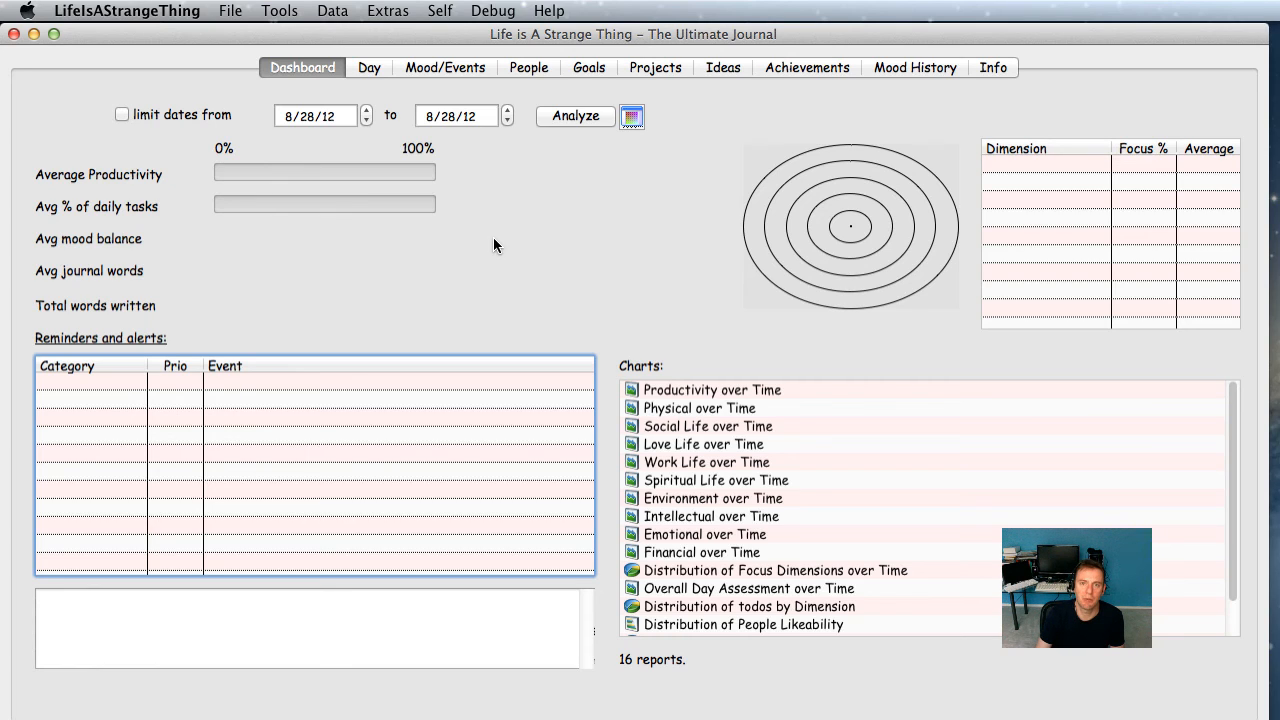
- Open the To-Do's tool and reposition its window so the whole entry form can be reached
click(280, 11)
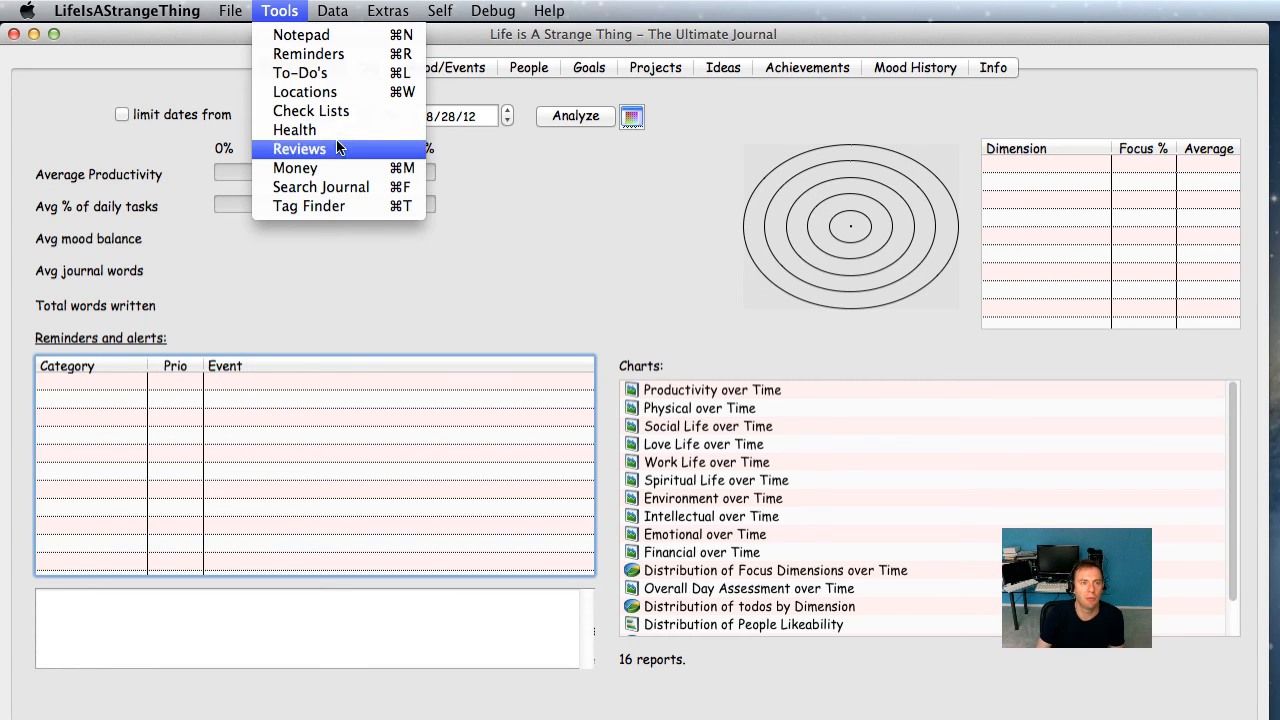
click(340, 76)
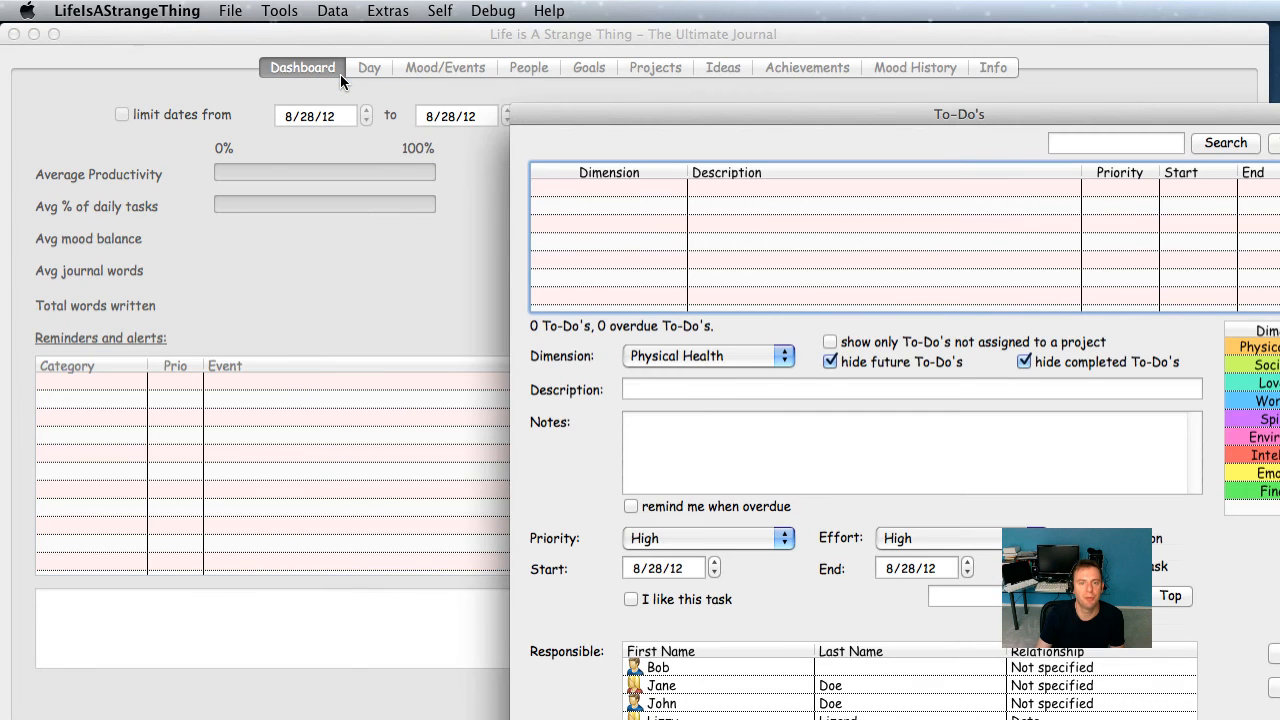
drag(701, 121, 413, 14)
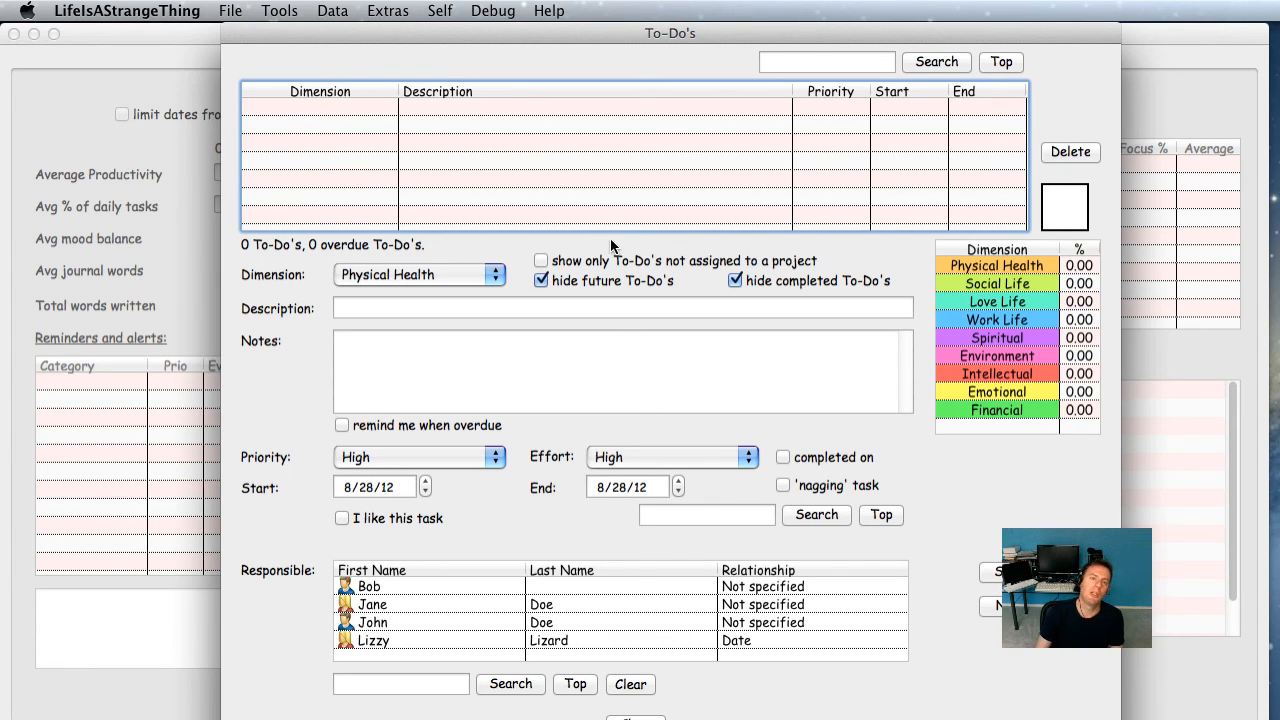
- Describe the new to-do as "Pay my cable bill" and assign it to the Environment dimension
click(637, 307)
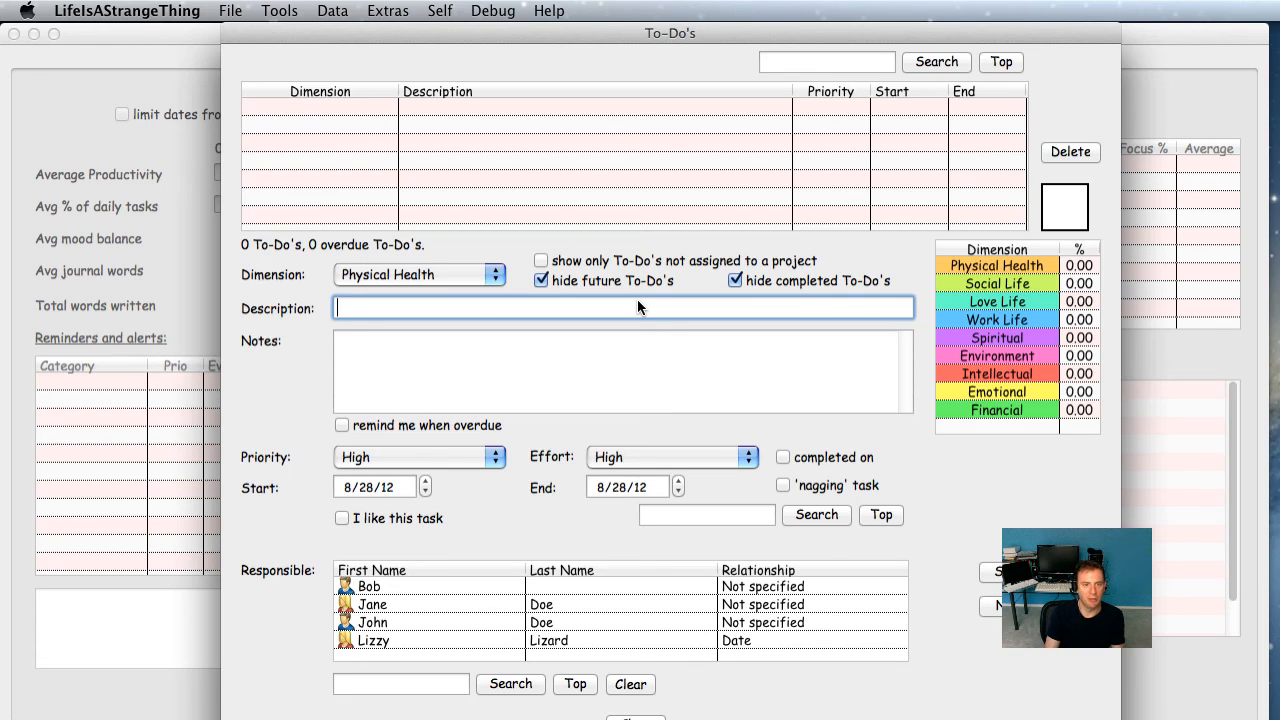
text(Pay ,yu)
key(BackSpace)
key(BackSpace)
key(BackSpace)
key(BackSpace)
text(my cable bill)
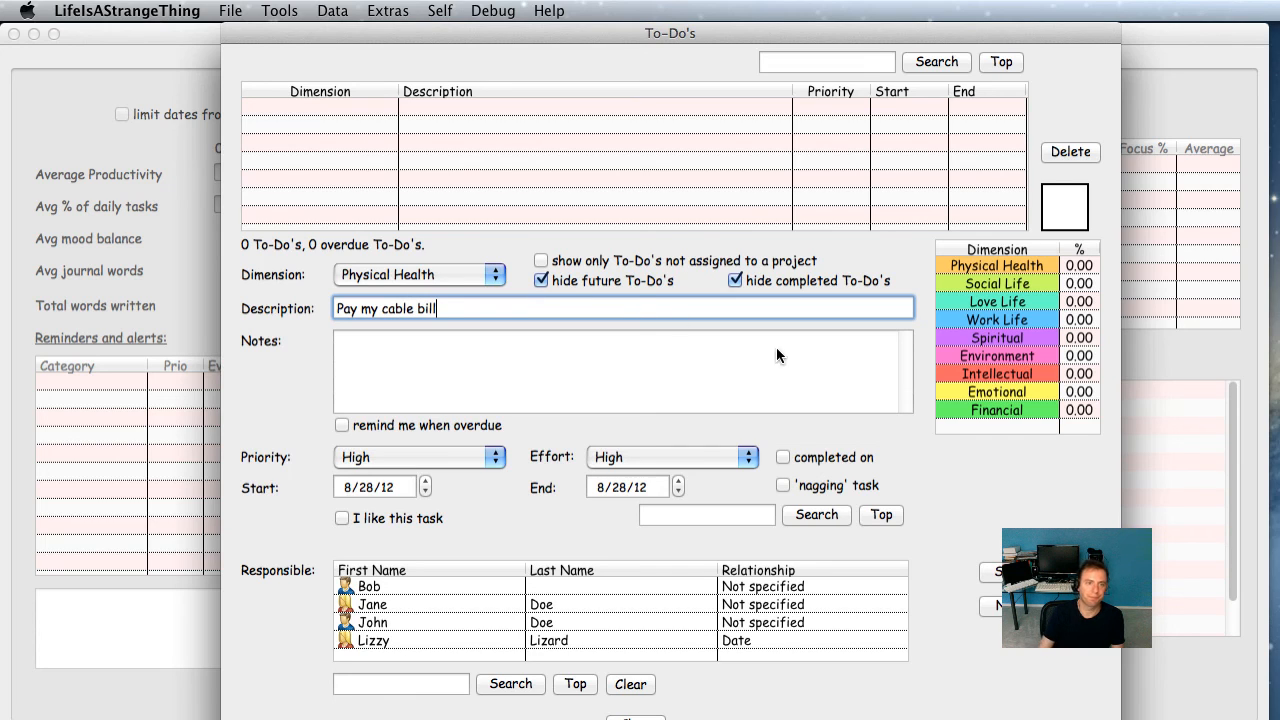
click(417, 276)
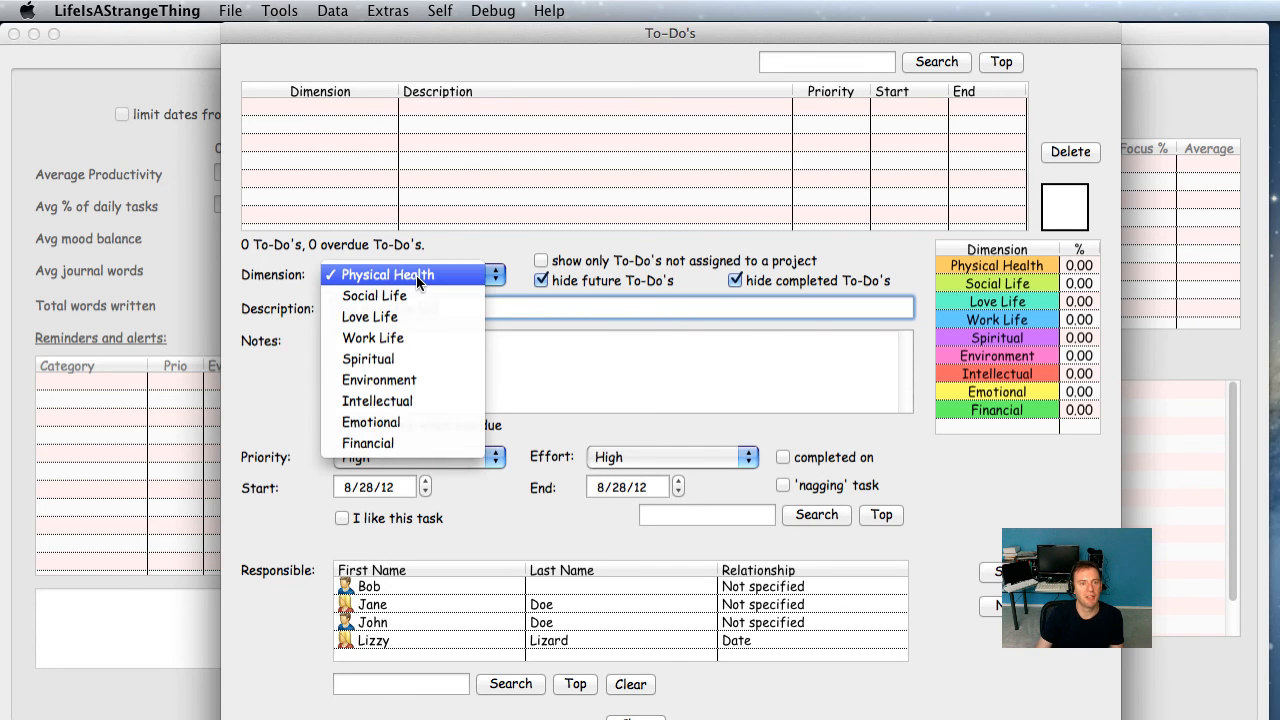
click(435, 374)
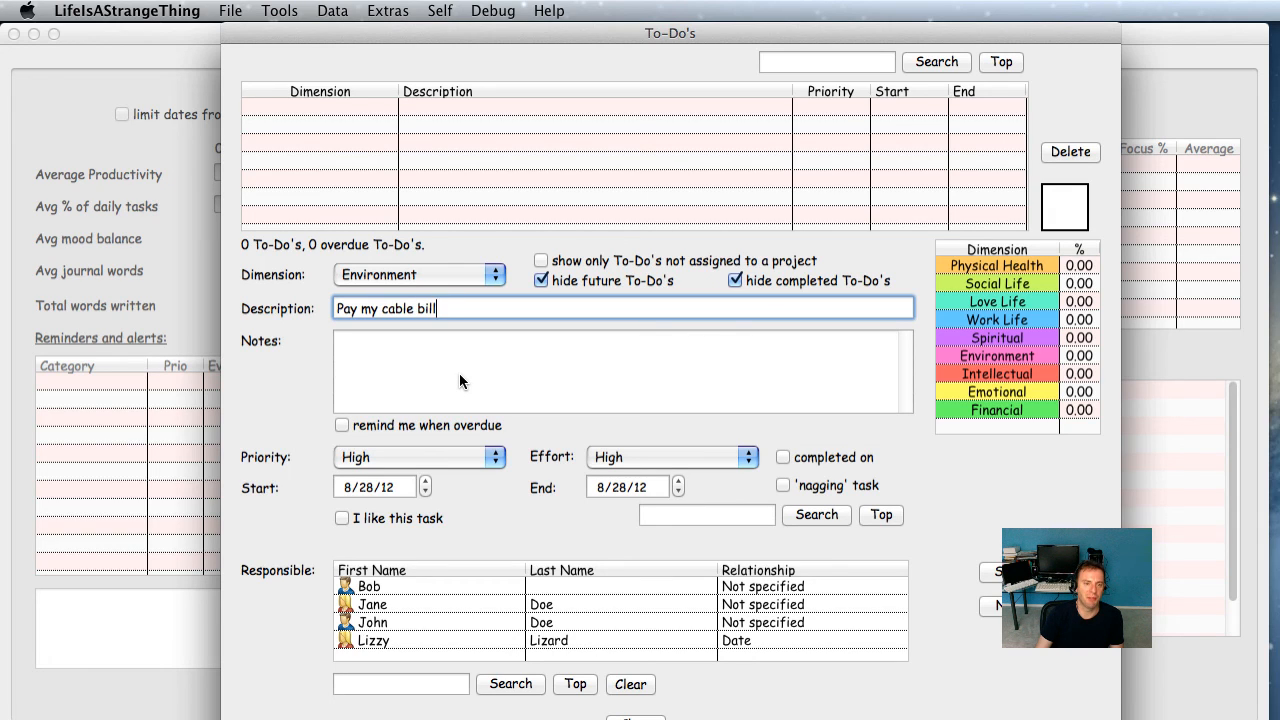
- Add the note "sign up for autopay as well" to the to-do and enable the reminder when overdue
click(462, 367)
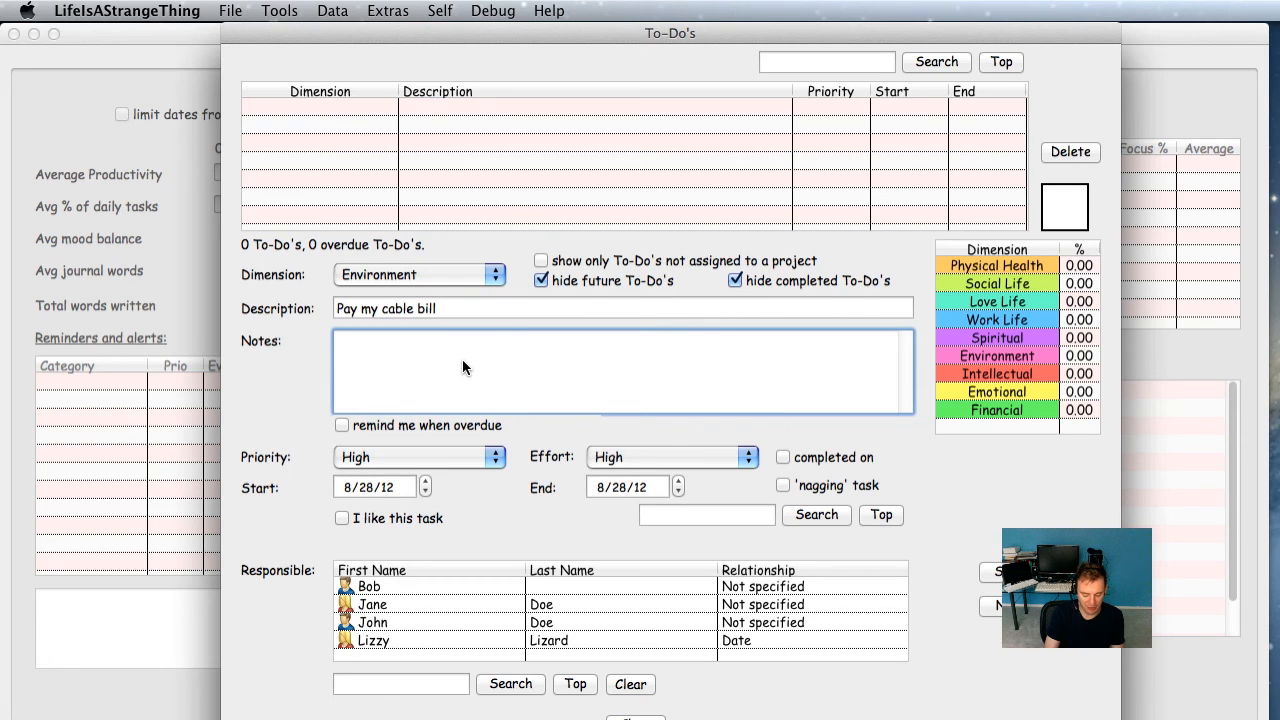
text(sign yp)
key(BackSpace)
key(BackSpace)
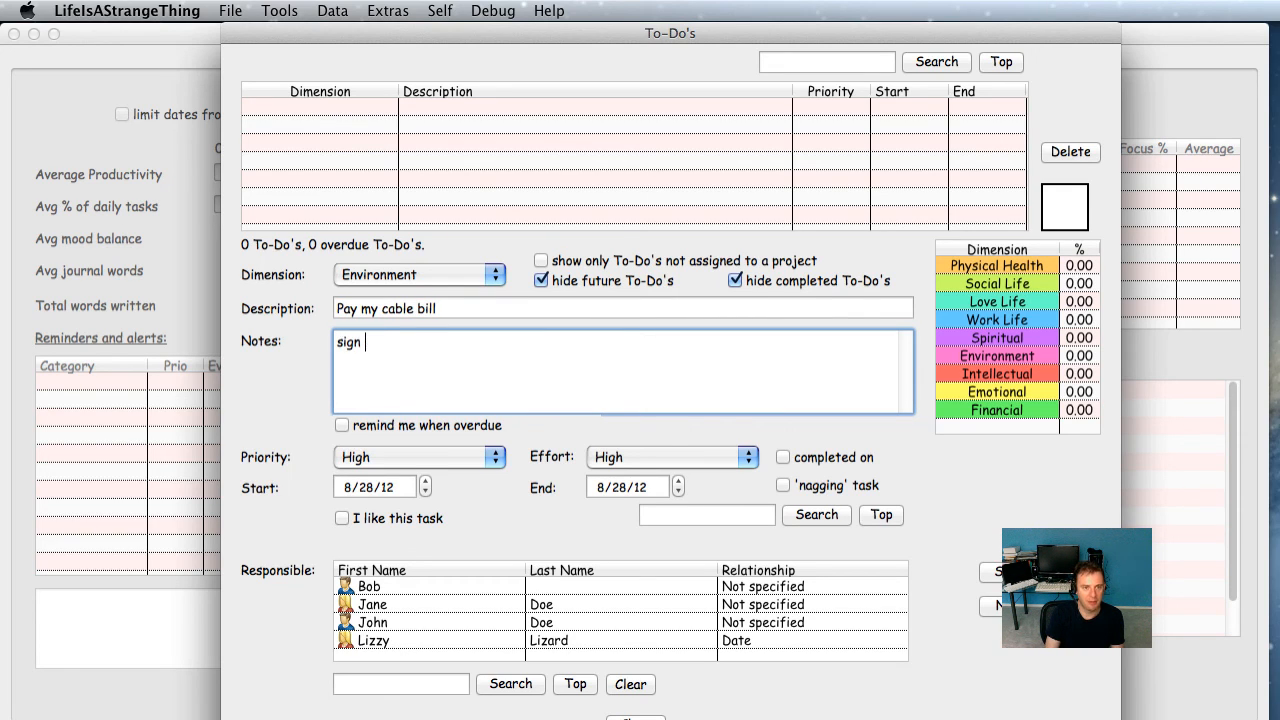
text(up for autopay as well)
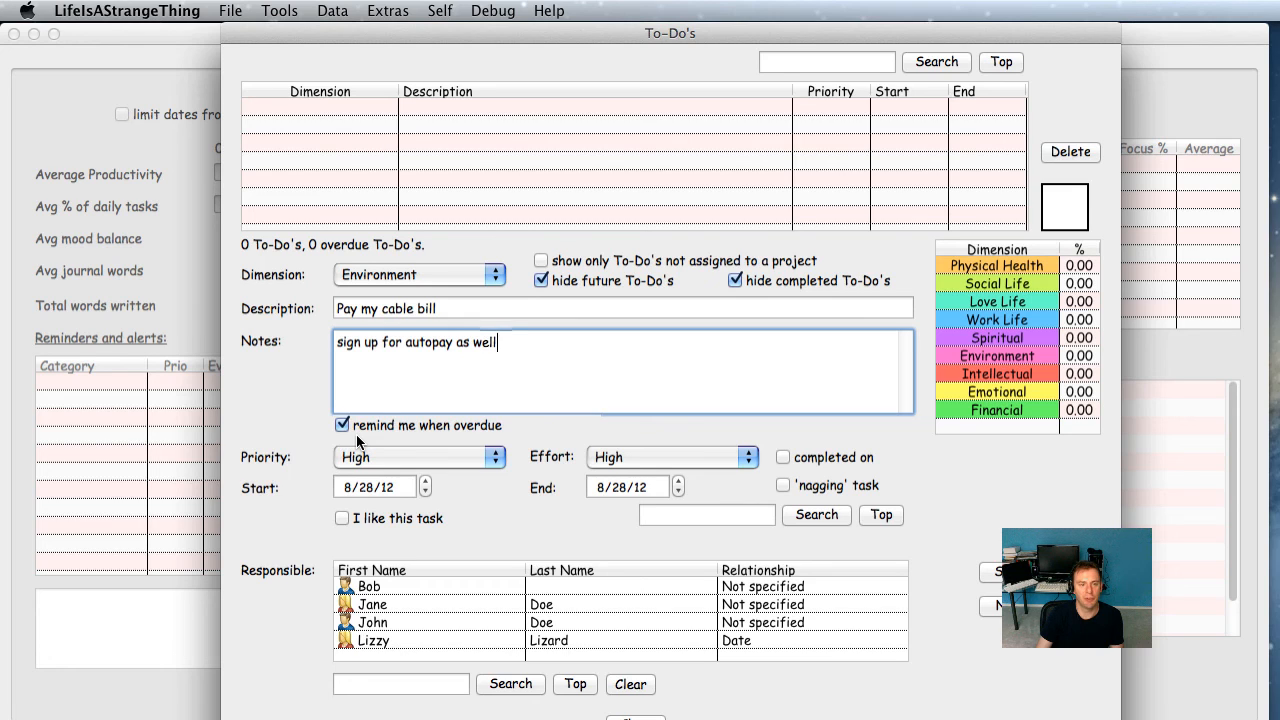
- Give the cable bill to-do High priority, Low effort and an end date of 8/31/12, and save it
click(386, 459)
click(386, 459)
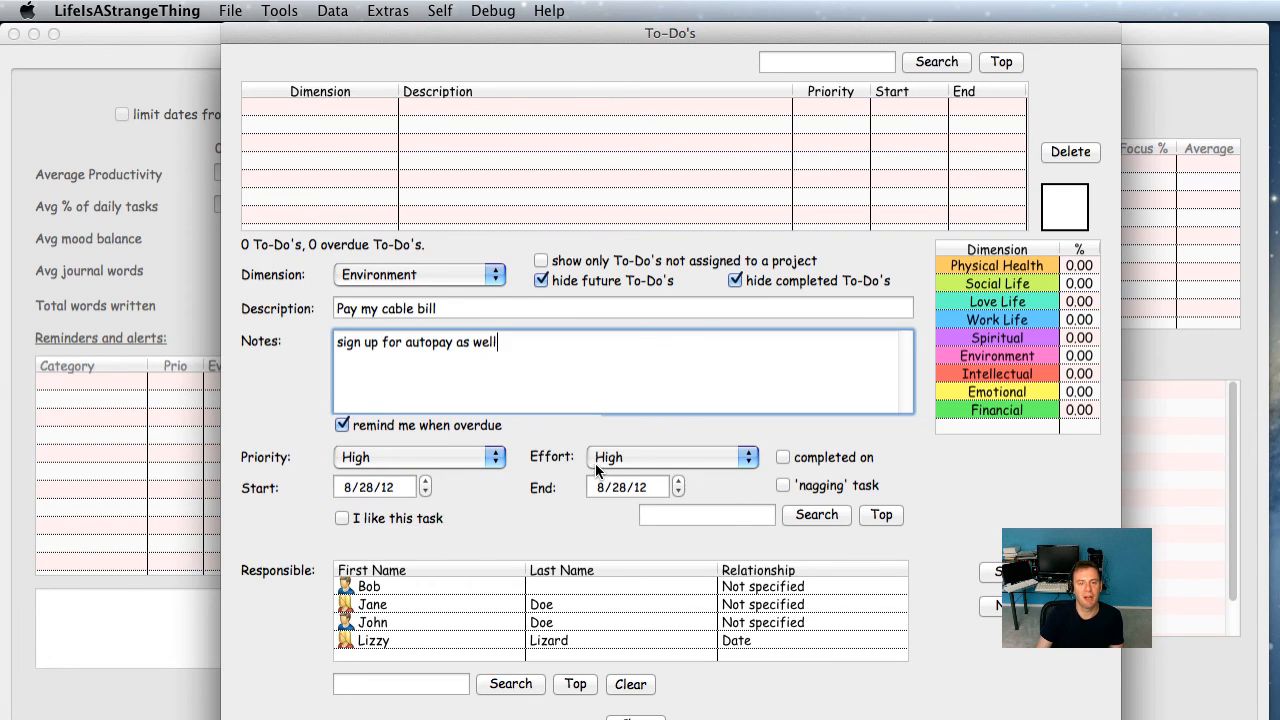
click(598, 459)
click(606, 499)
click(616, 487)
text(31)
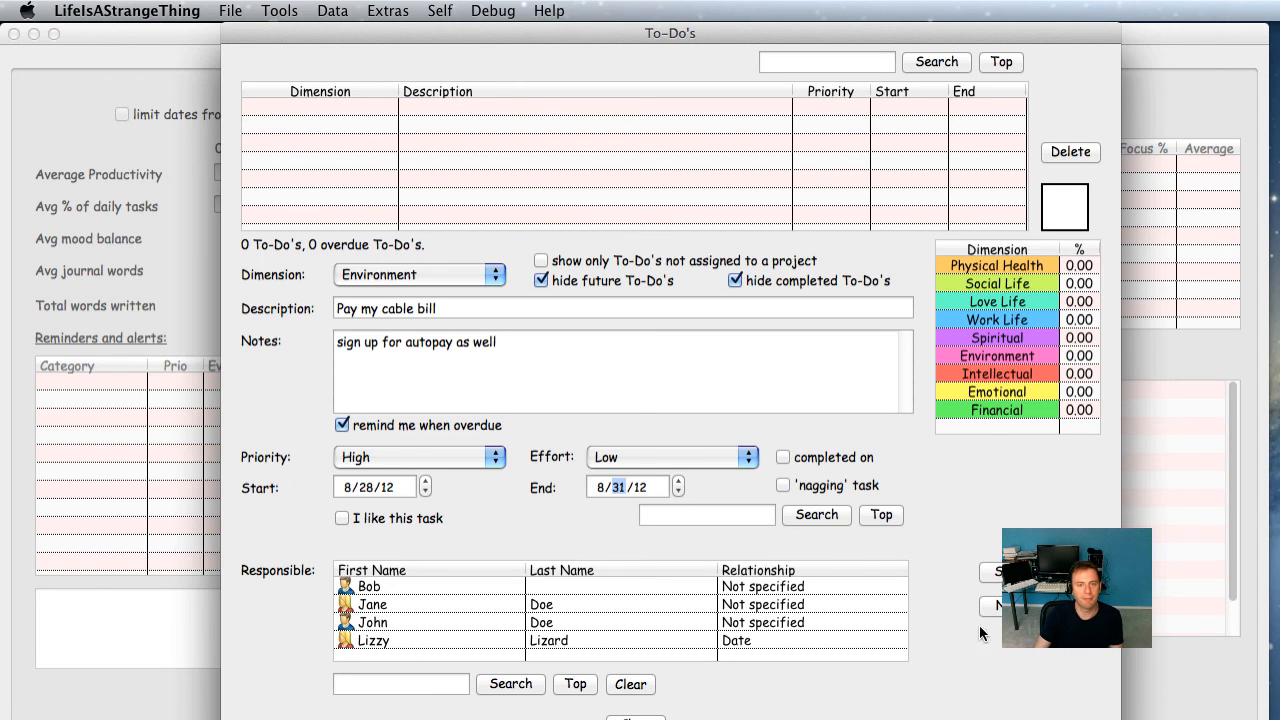
click(1013, 573)
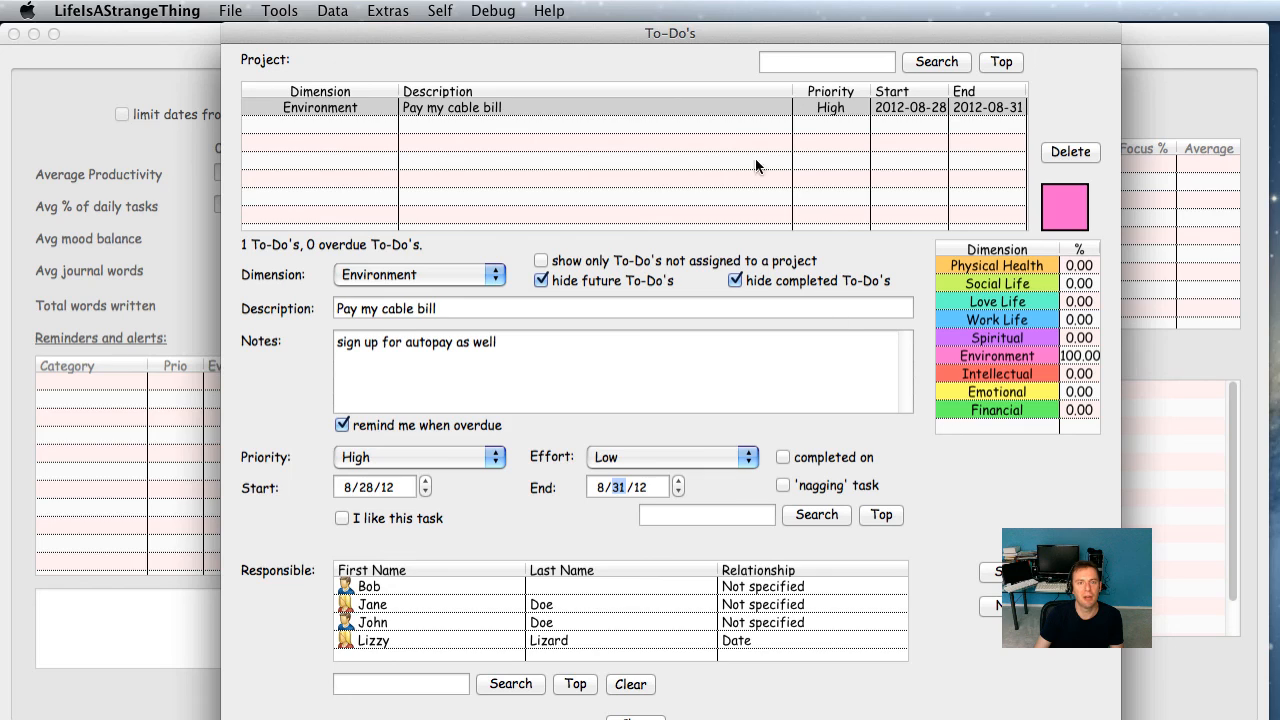
- Mark the saved cable bill to-do as a 'nagging' task, save it and start a blank to-do
click(731, 126)
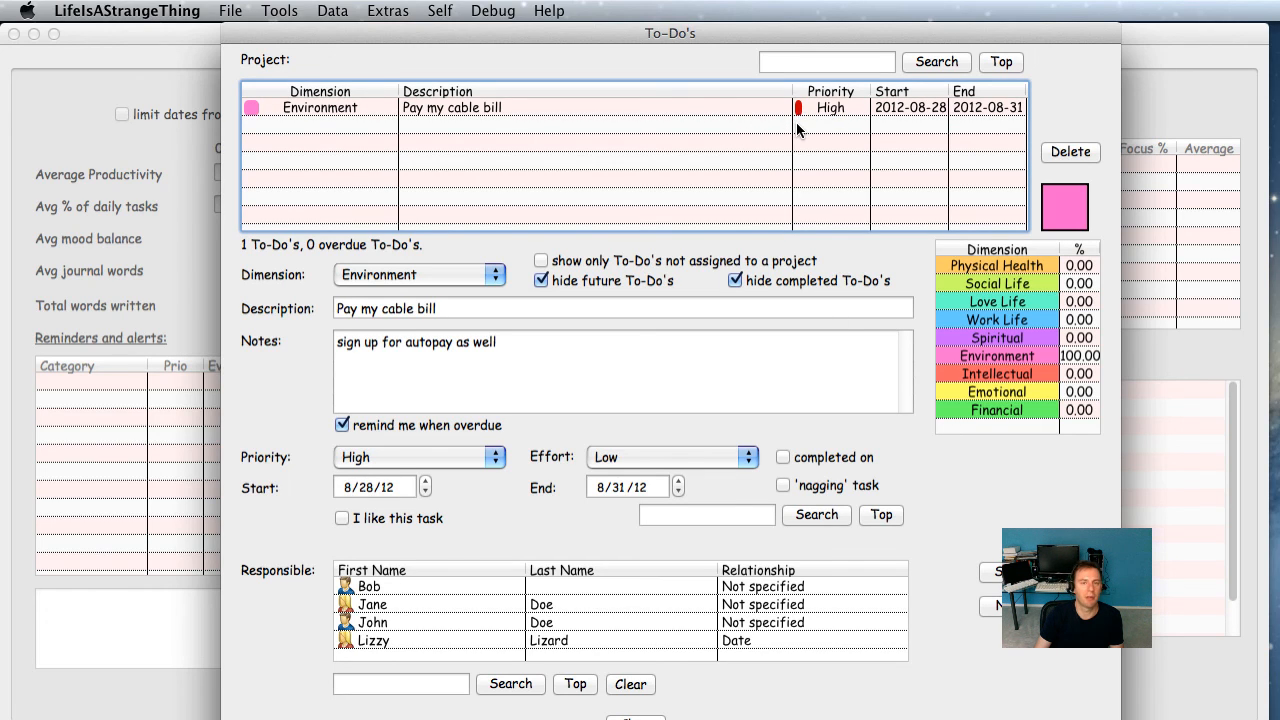
click(694, 105)
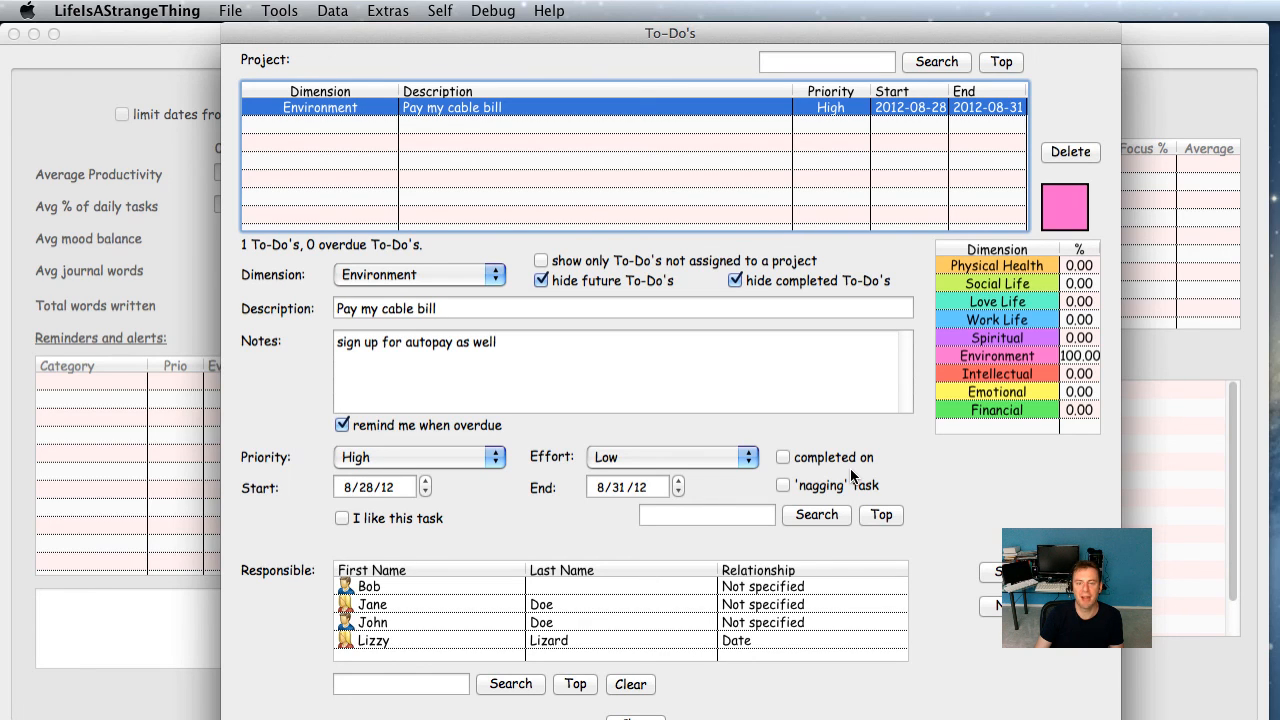
click(784, 486)
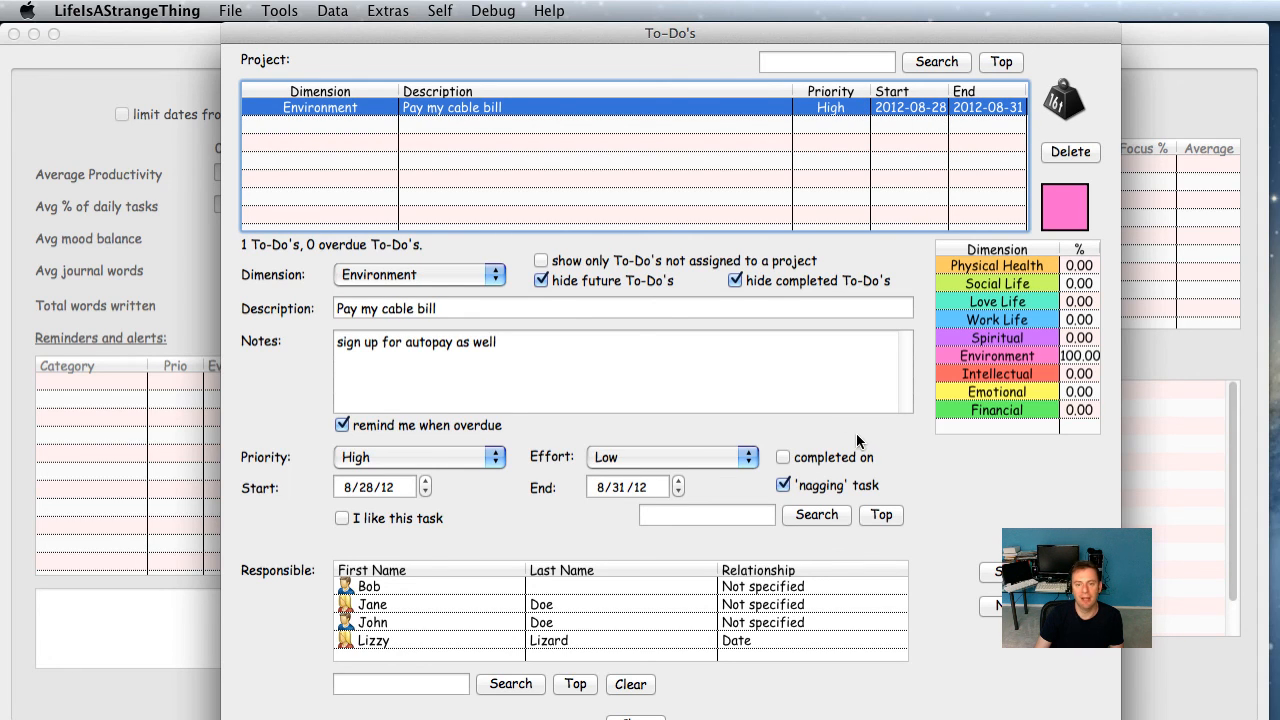
click(998, 606)
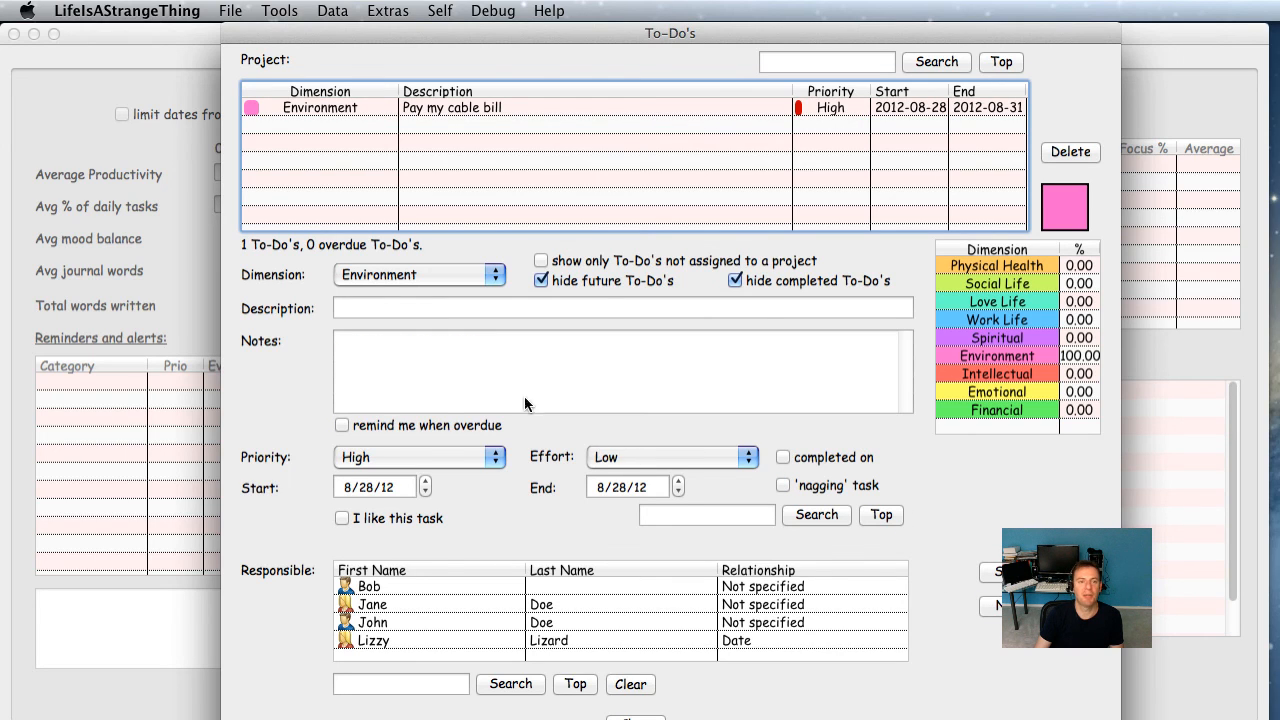
- Set the new to-do's dimension to Intellectual and its description to "Read the next issue of The Economist"
click(420, 275)
click(418, 298)
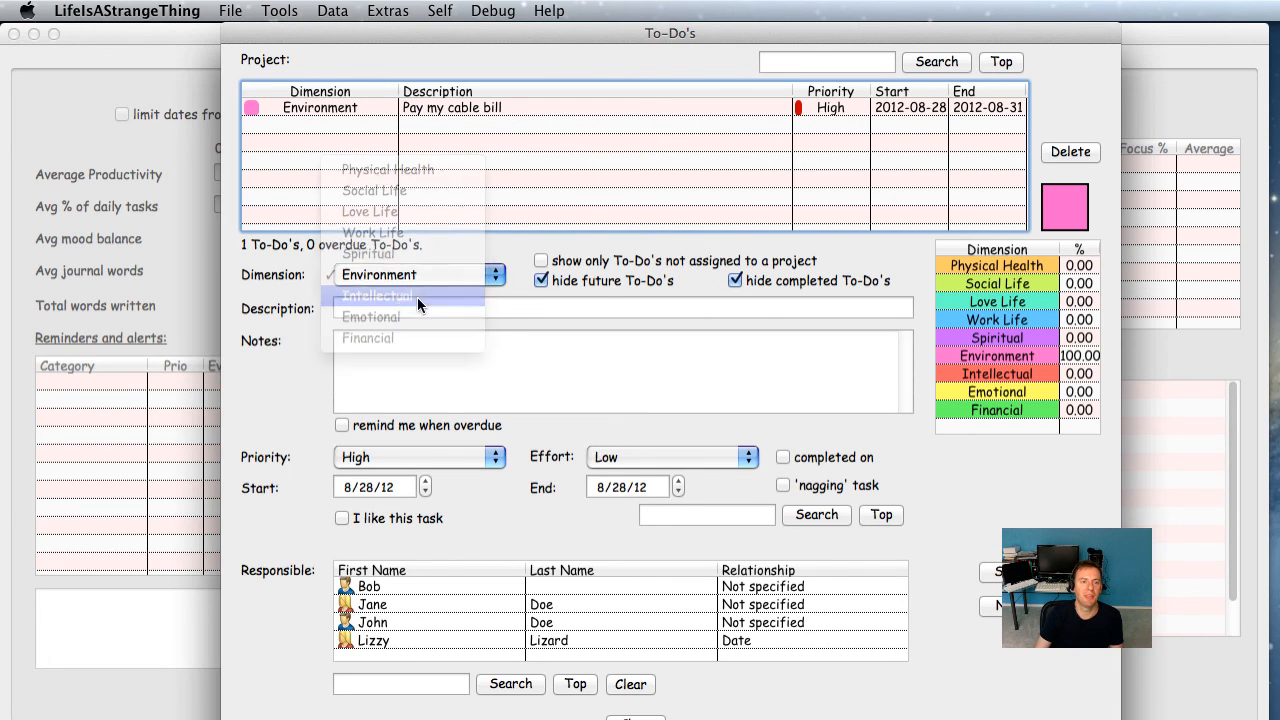
click(428, 304)
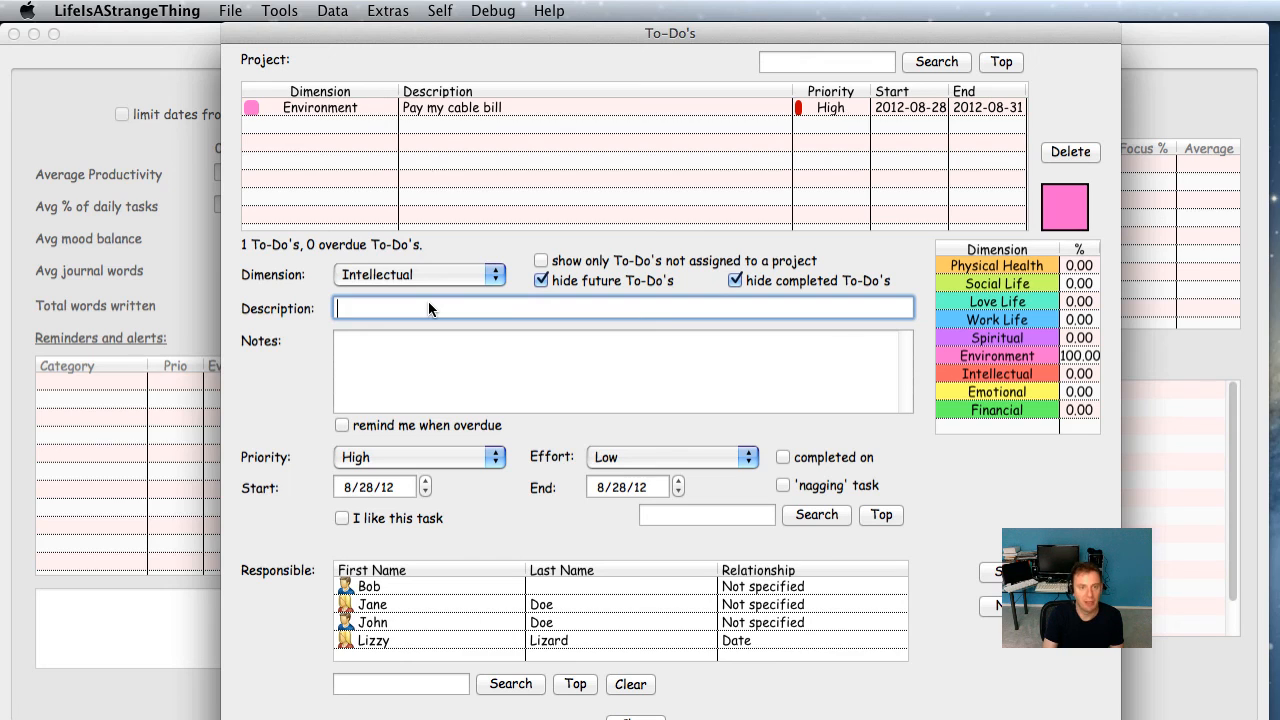
text(Read the )
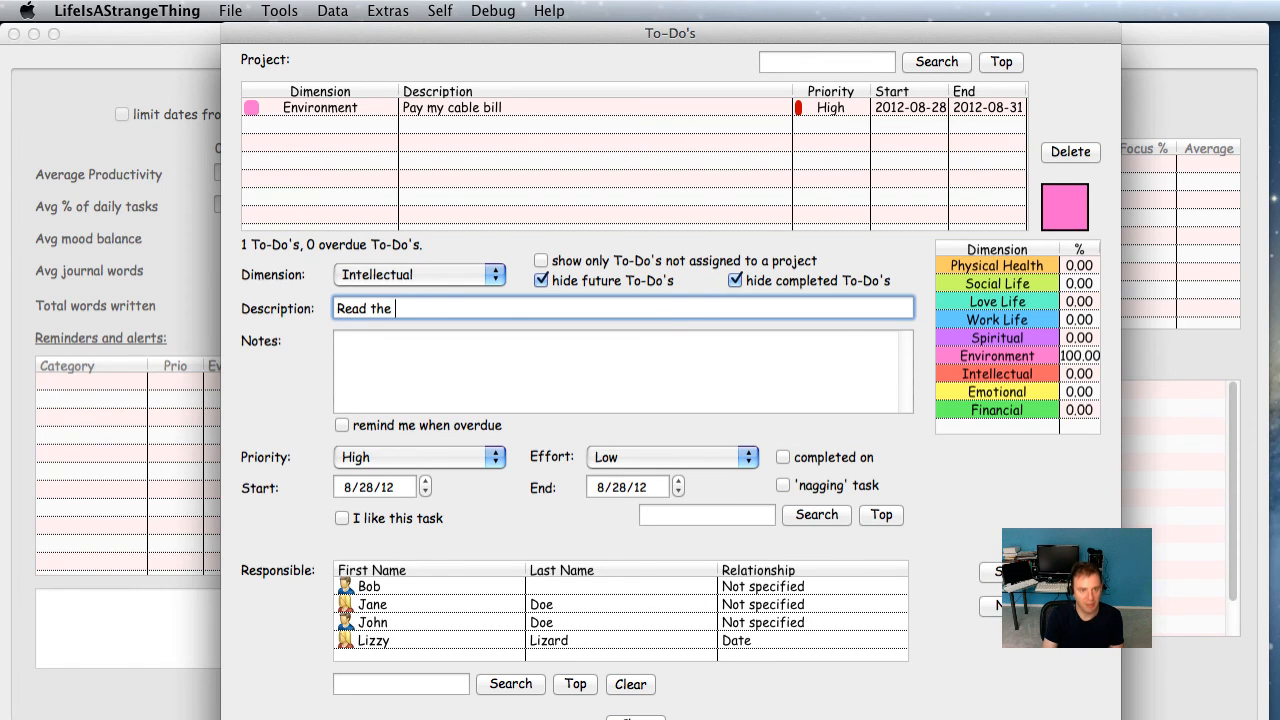
text(next issue of The Eco)
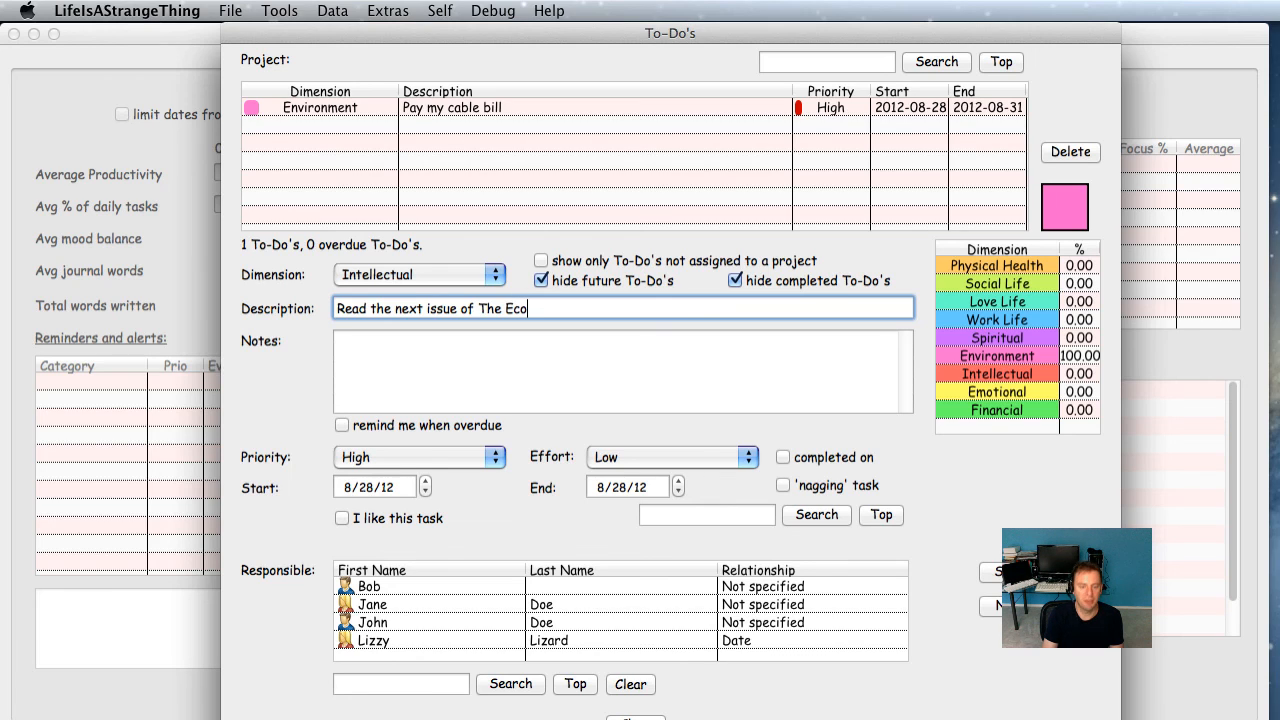
text(nomist)
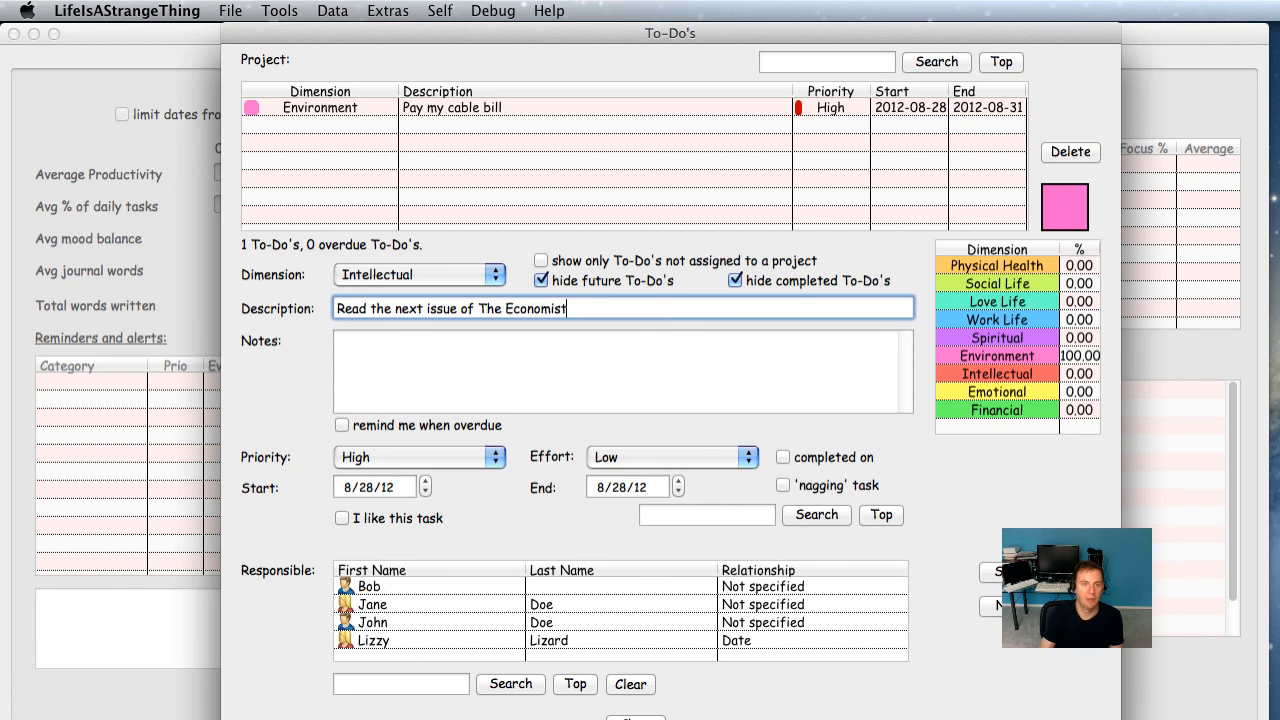
- Set the Economist to-do's start date to 8/31/12 and its end date to 9/1/12
click(366, 489)
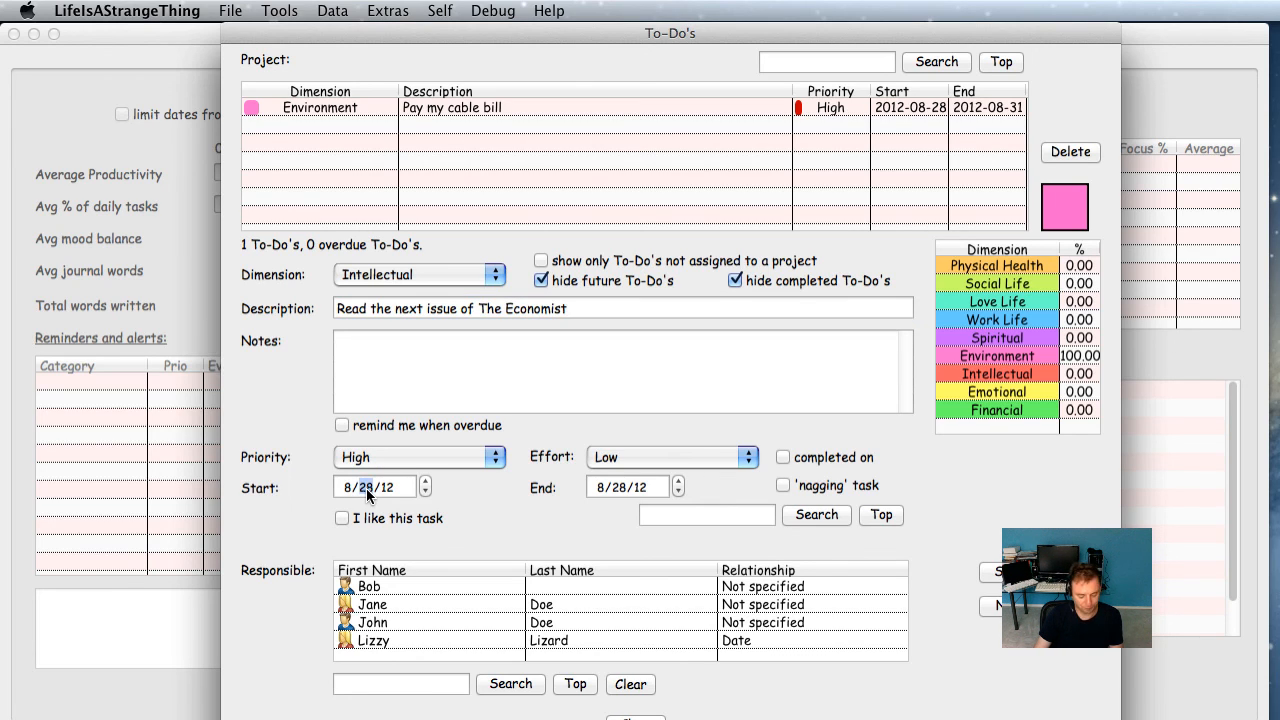
text(31)
click(598, 487)
text(9/ 1)
- Set the to-do's priority and effort to Medium, mark it as a liked task, and save it
click(449, 456)
click(380, 477)
click(596, 460)
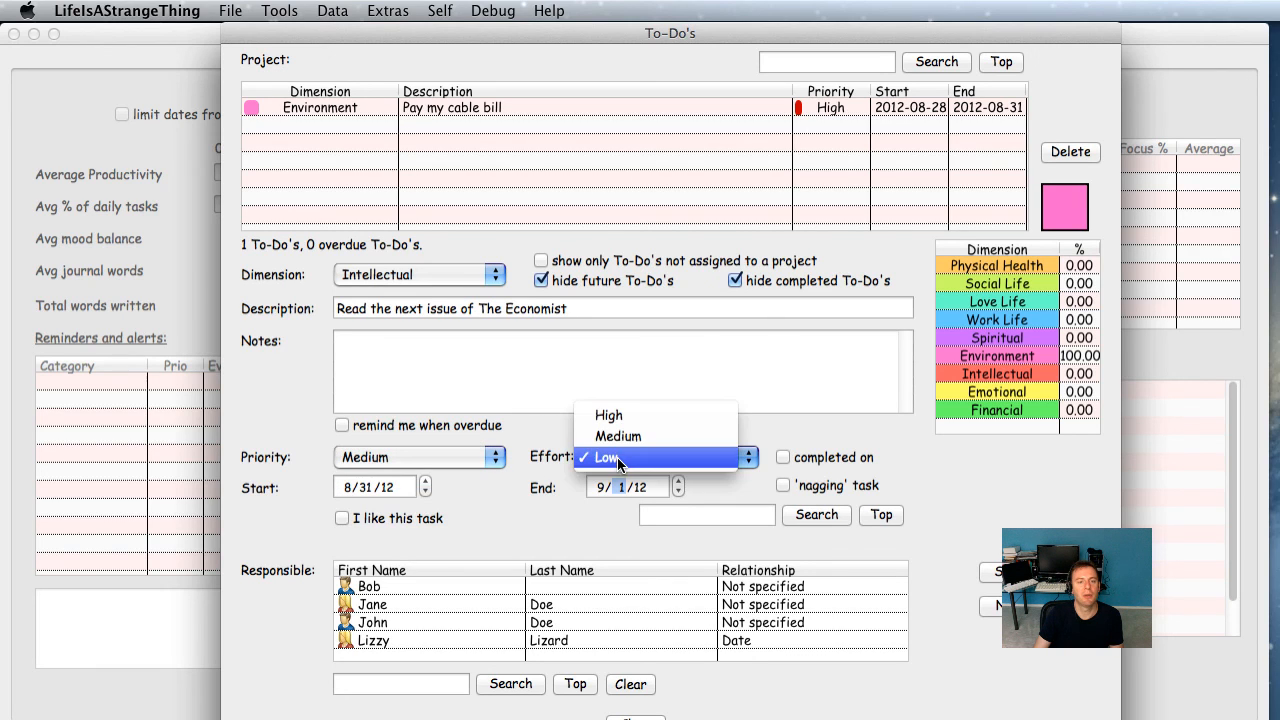
click(601, 440)
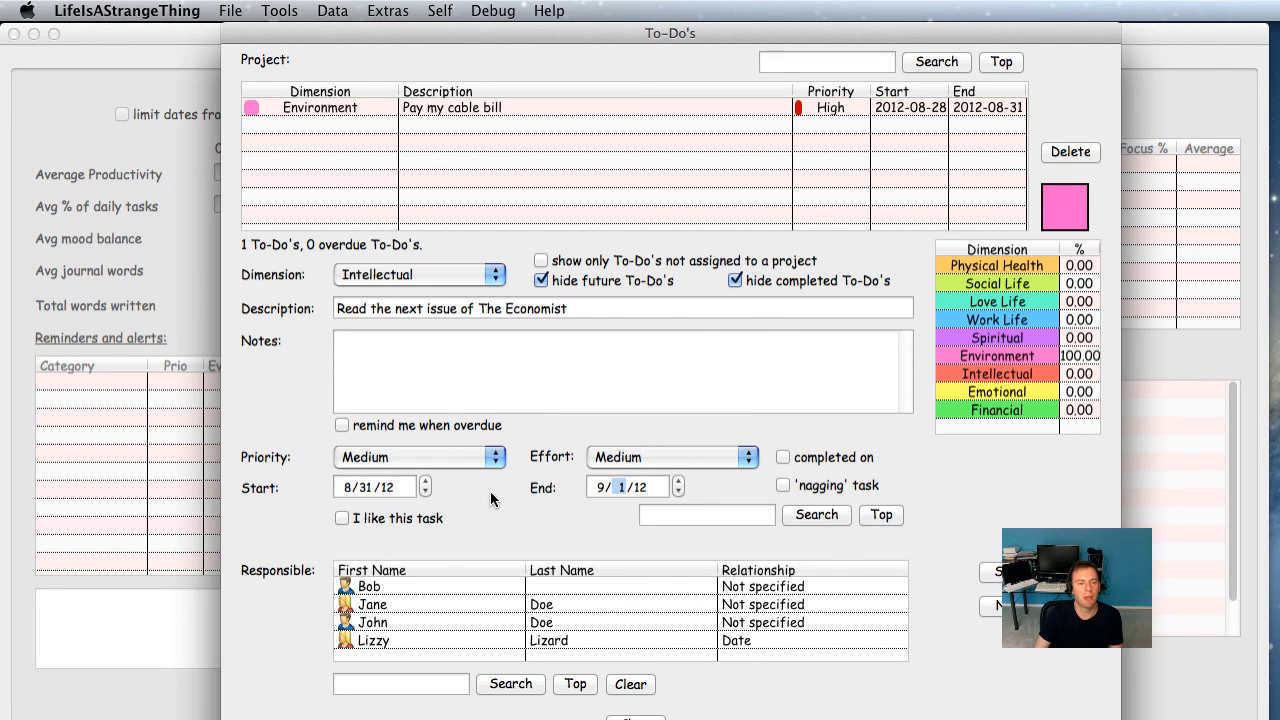
click(342, 518)
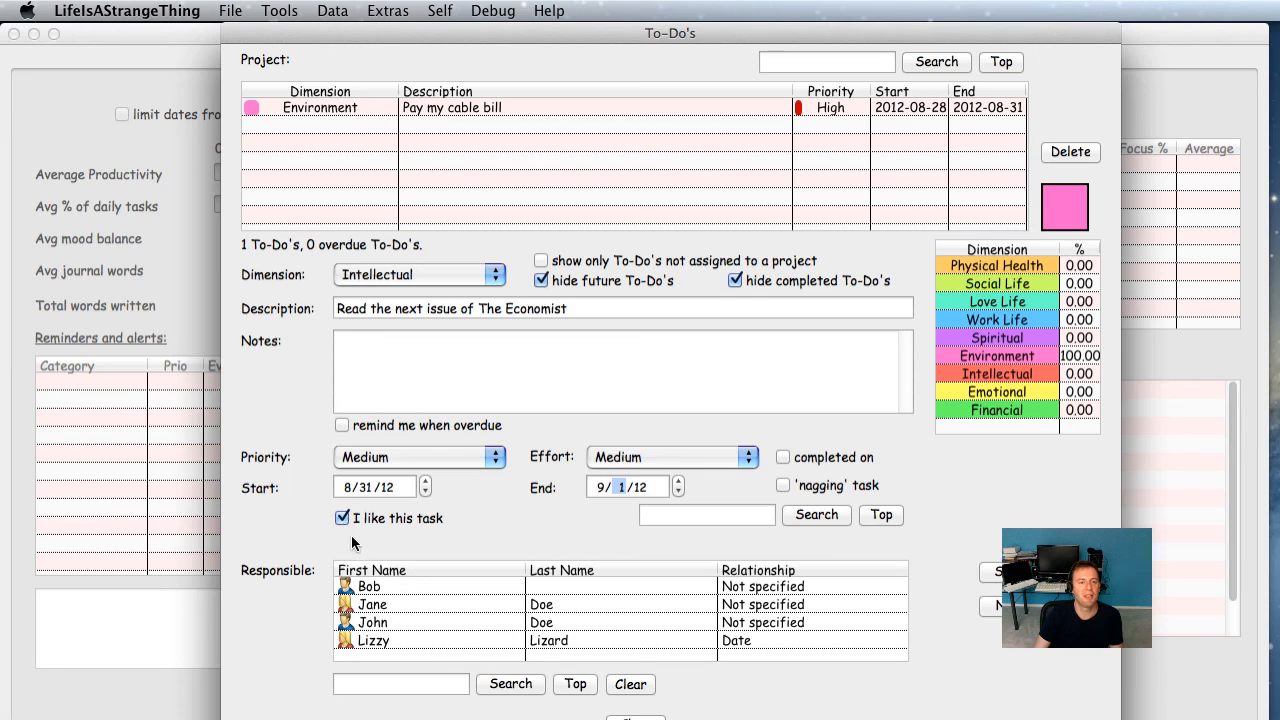
click(997, 573)
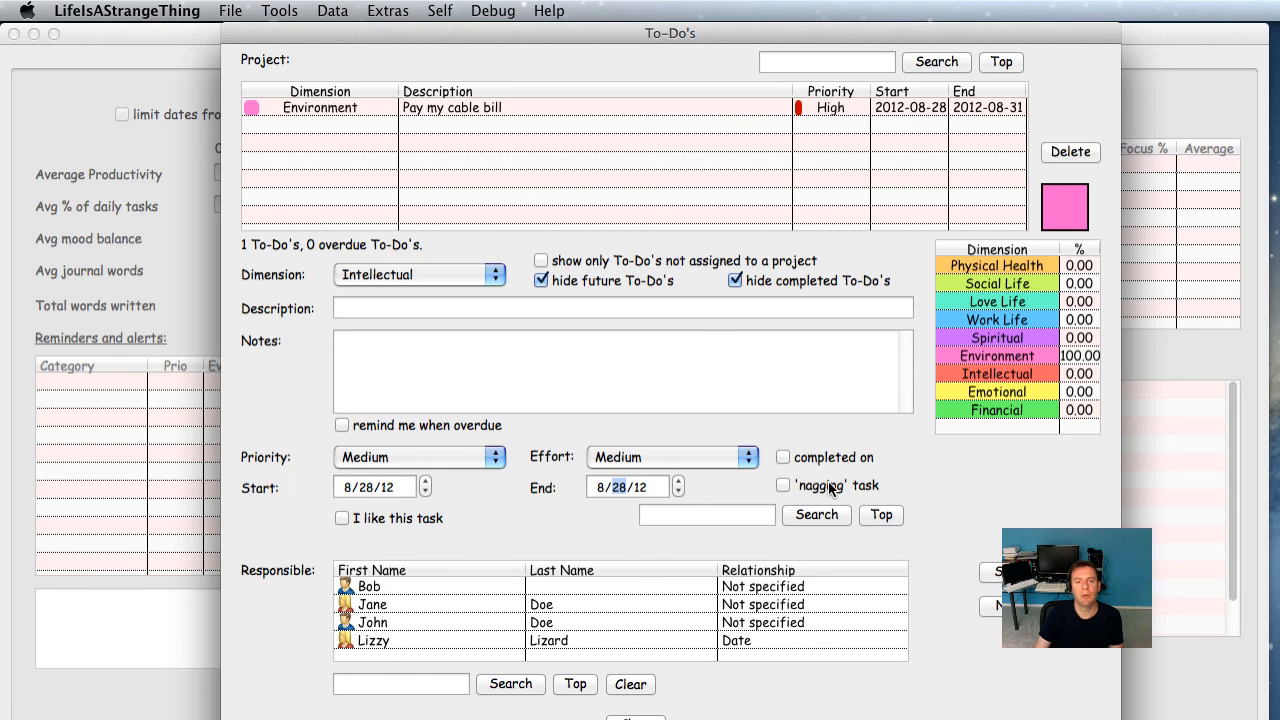
- Turn off the hiding of future To-Do's and compare the list with the filter on and off
click(540, 281)
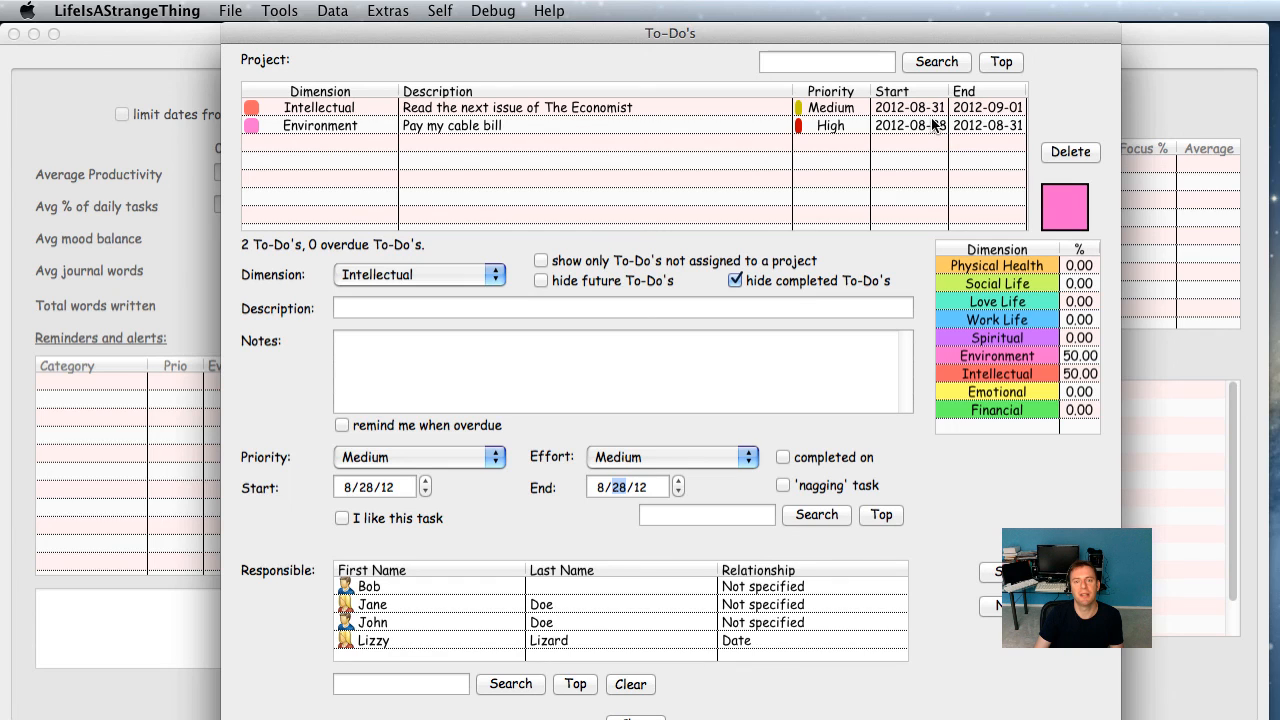
click(971, 105)
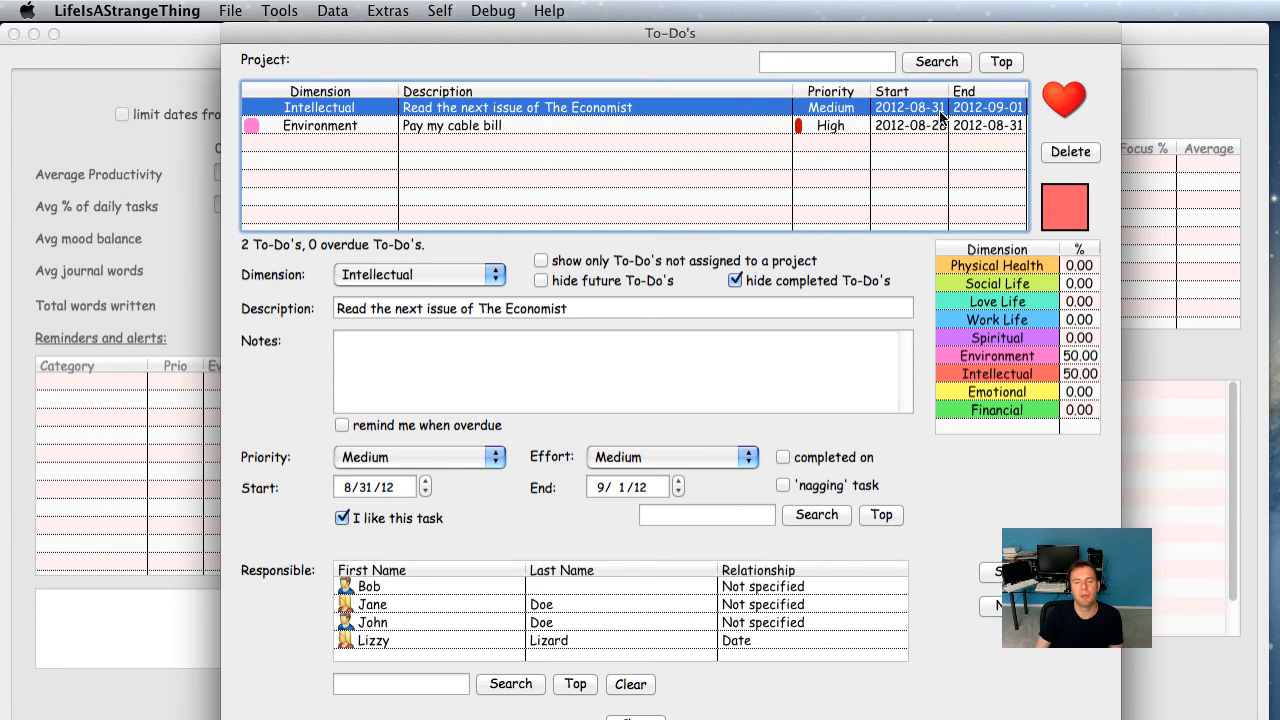
click(542, 281)
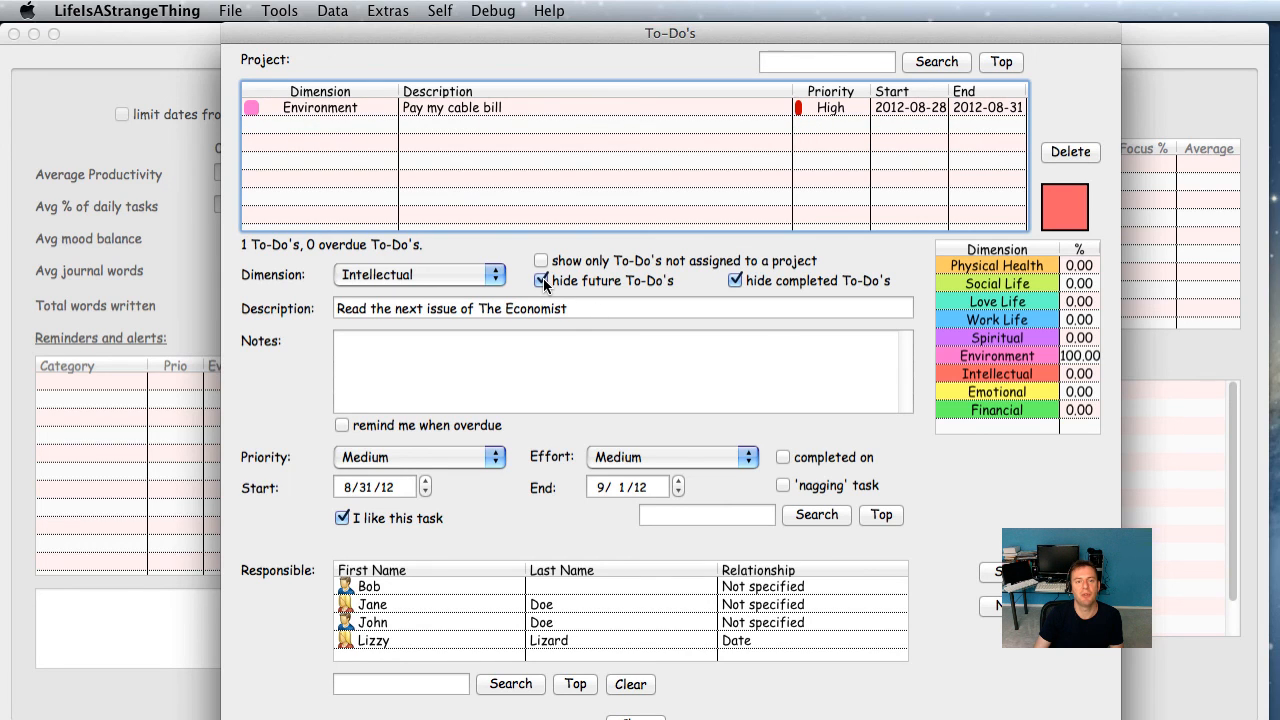
click(542, 281)
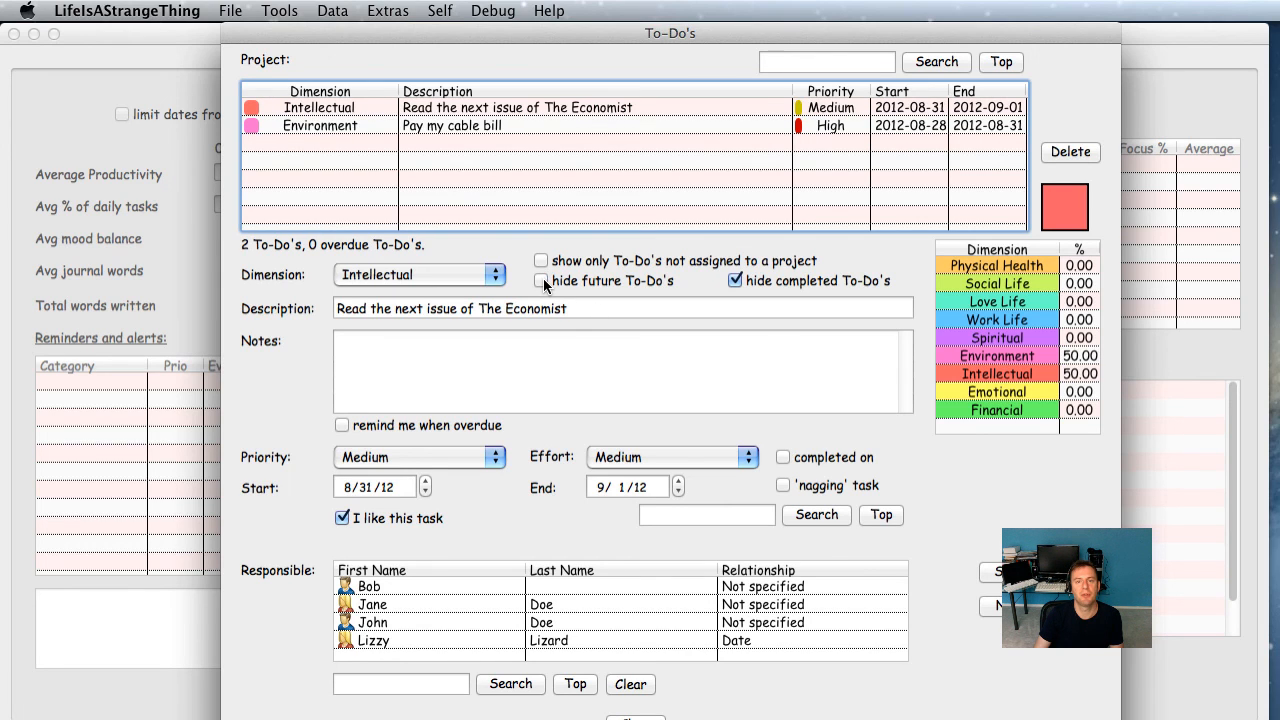
- Make the first listed person responsible for the Economist to-do, save it, and check the assignment against the cable bill to-do
click(737, 107)
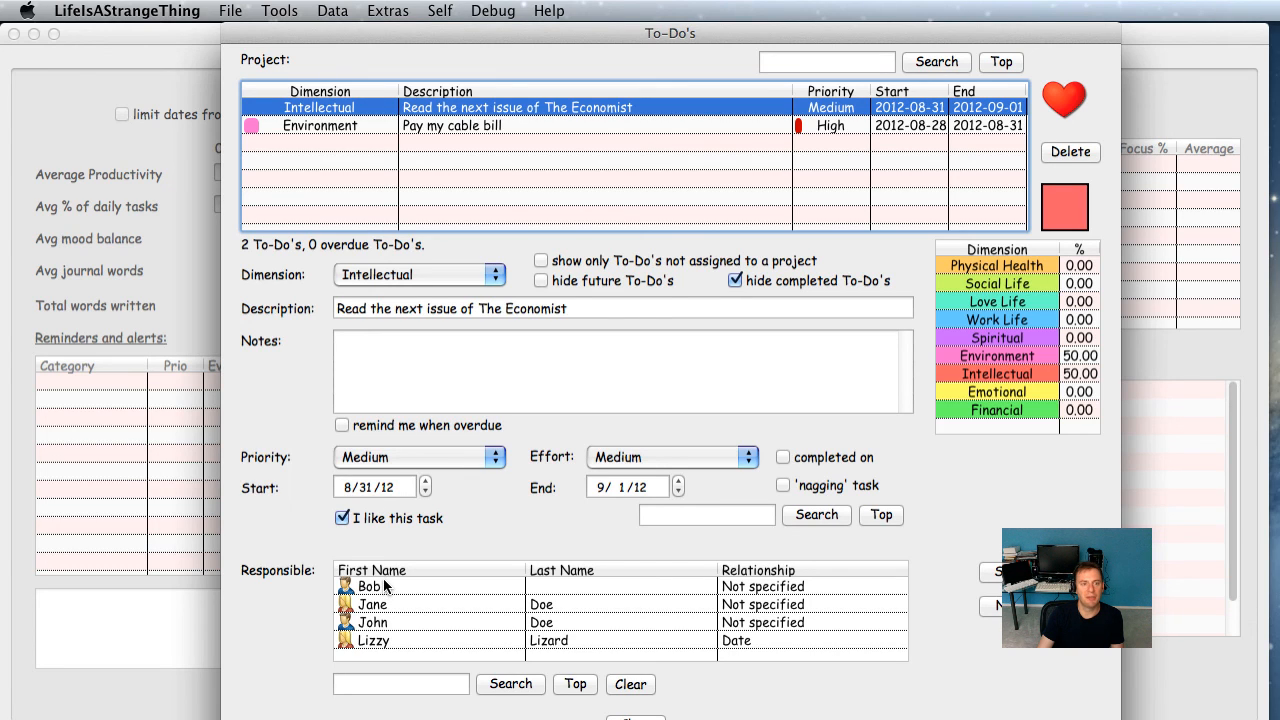
click(427, 590)
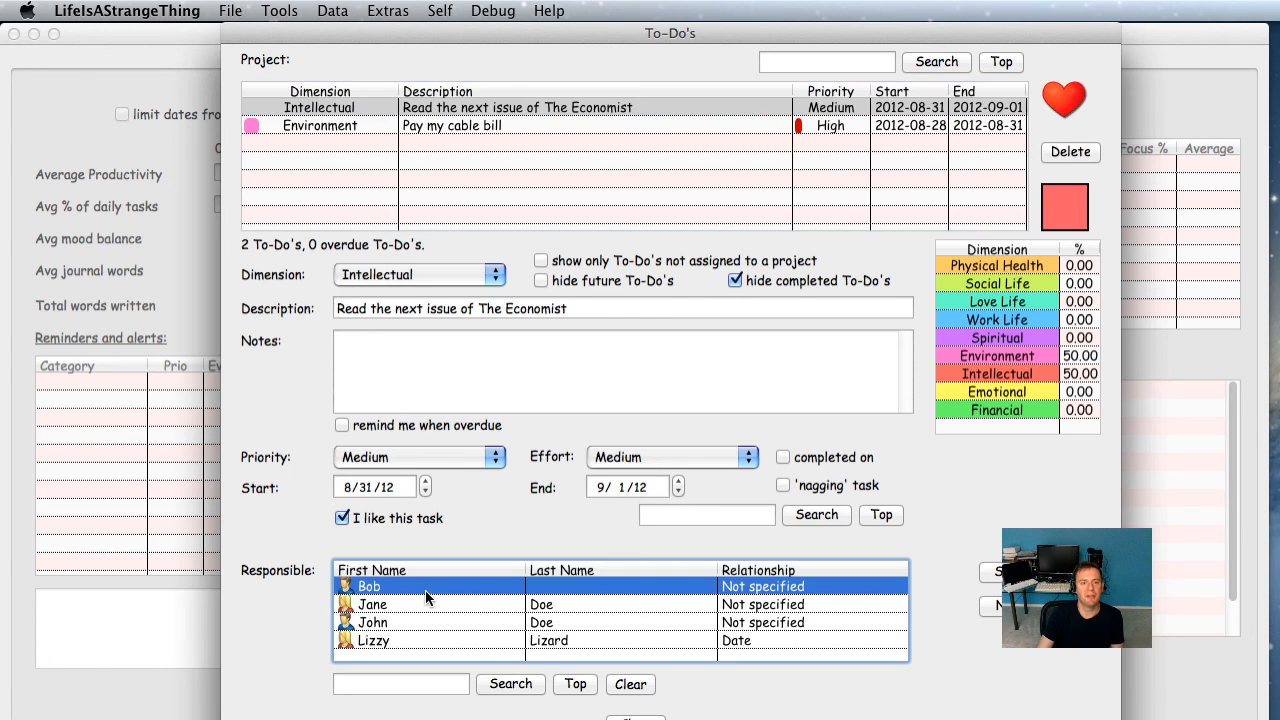
click(990, 573)
click(511, 125)
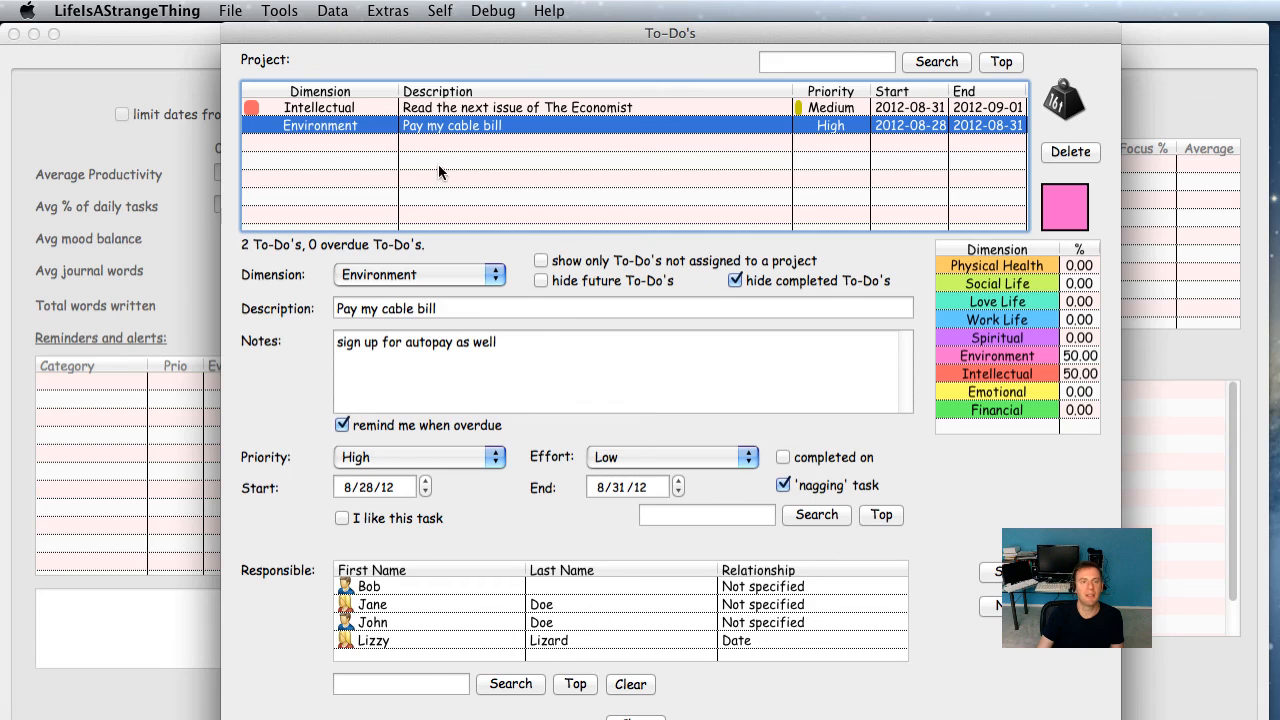
click(450, 112)
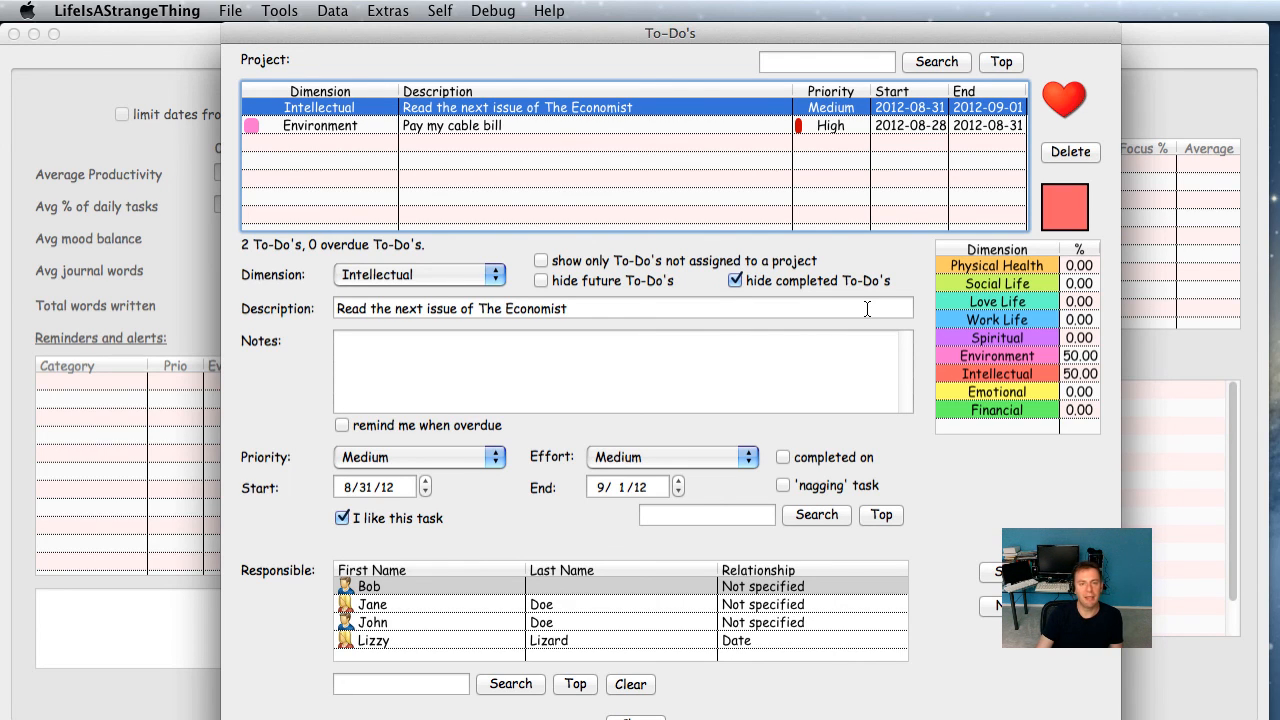
- Check the default options in the preferences, including the one for hiding future To-Do's, and reopen the To-Do's list
key(Escape)
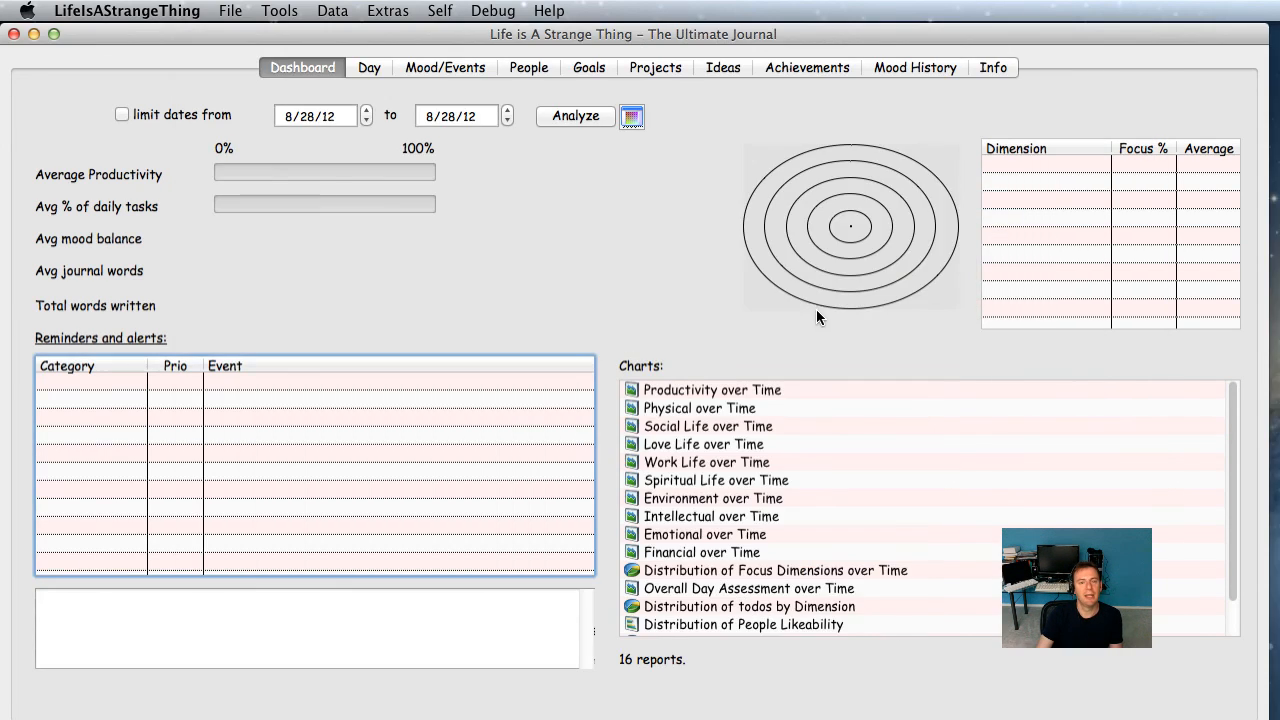
click(239, 13)
click(241, 36)
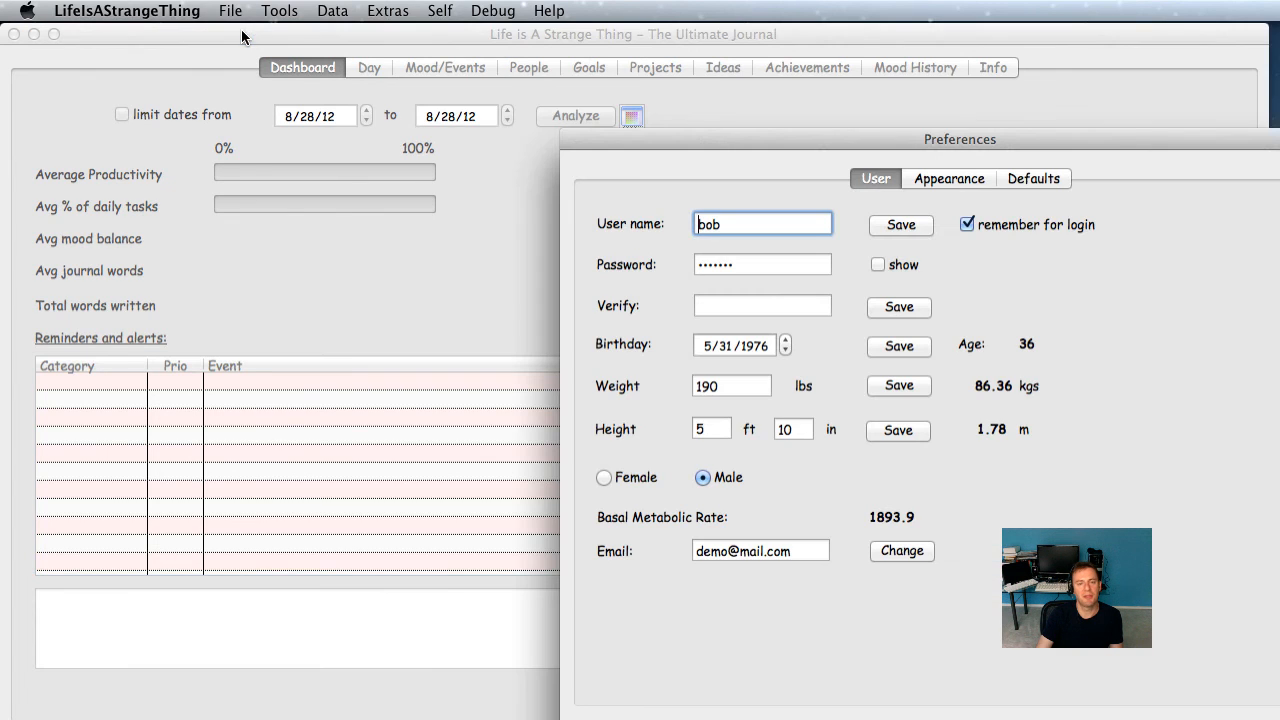
drag(942, 139, 620, 47)
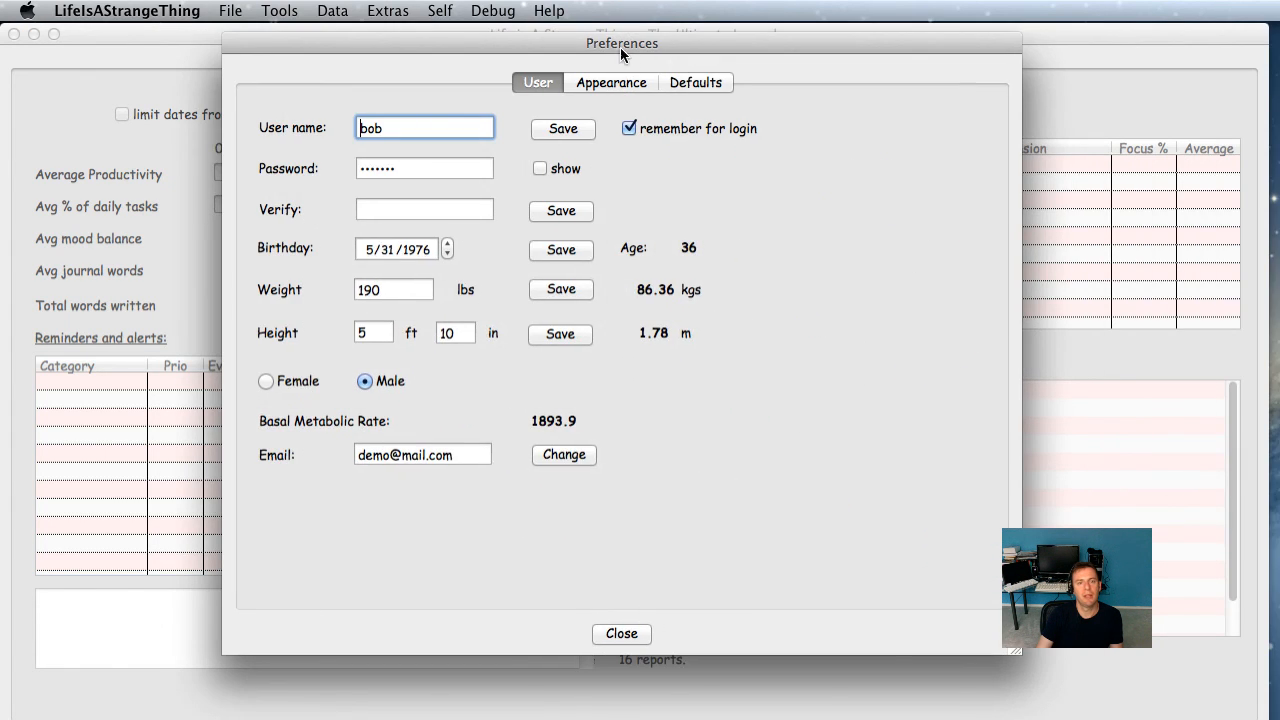
click(709, 84)
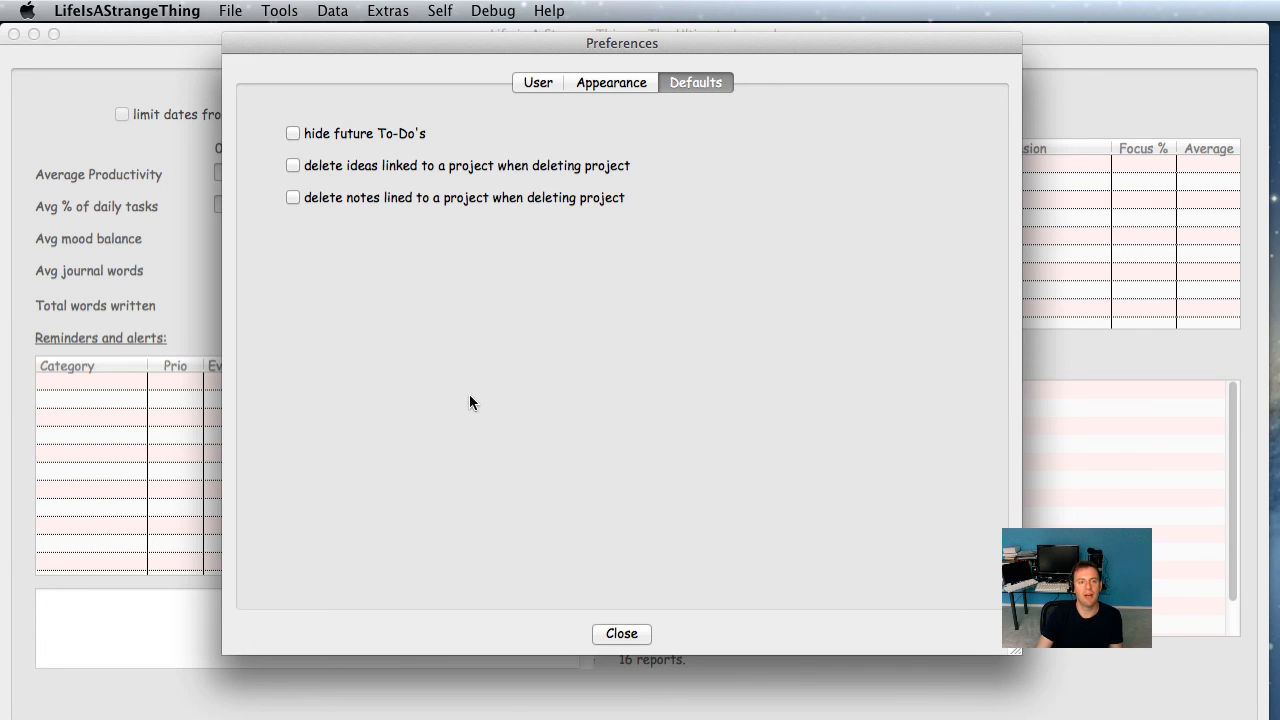
click(622, 633)
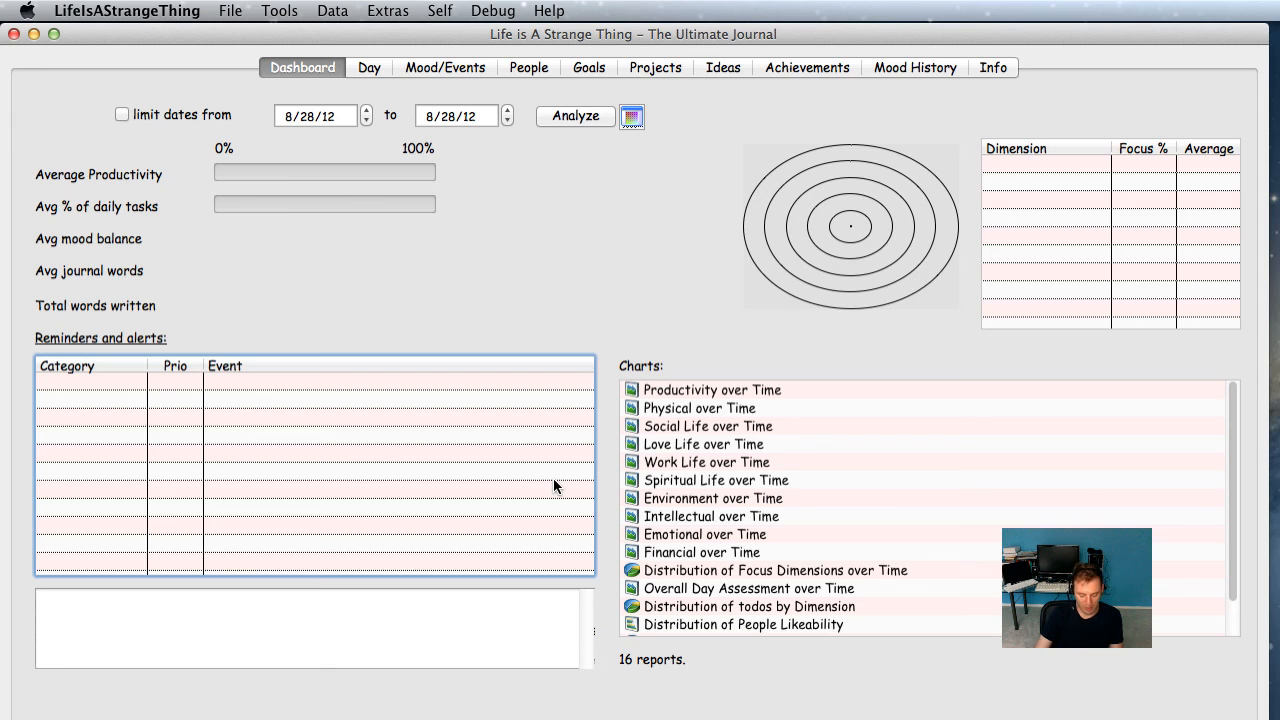
key(super+t)
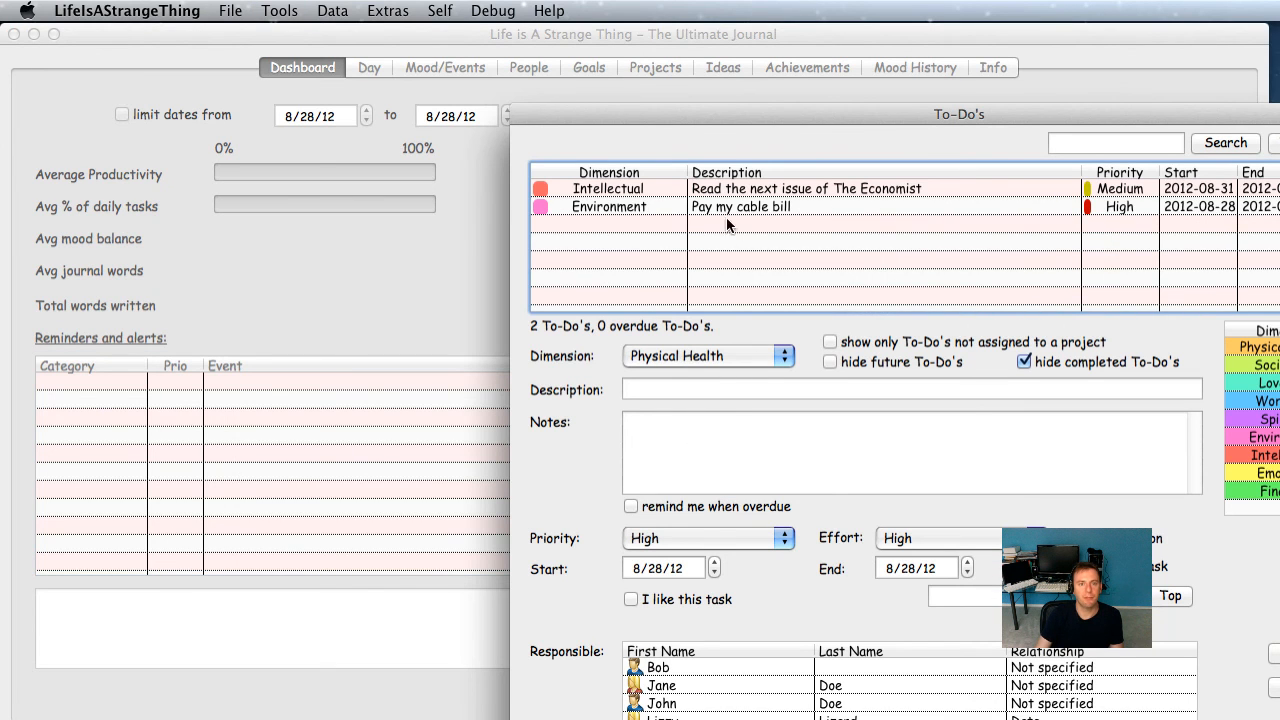
drag(725, 122, 367, 41)
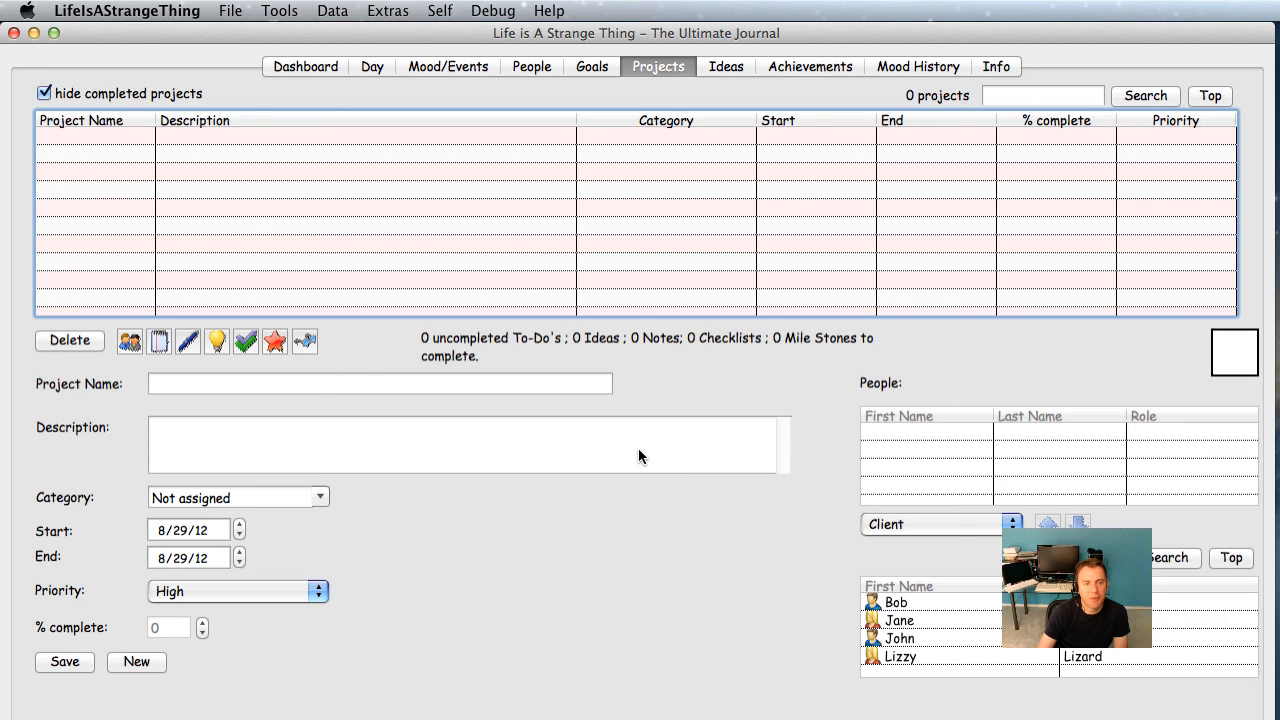
- Name the new project "Demo Project 1" and enter "some description" as its description
click(577, 386)
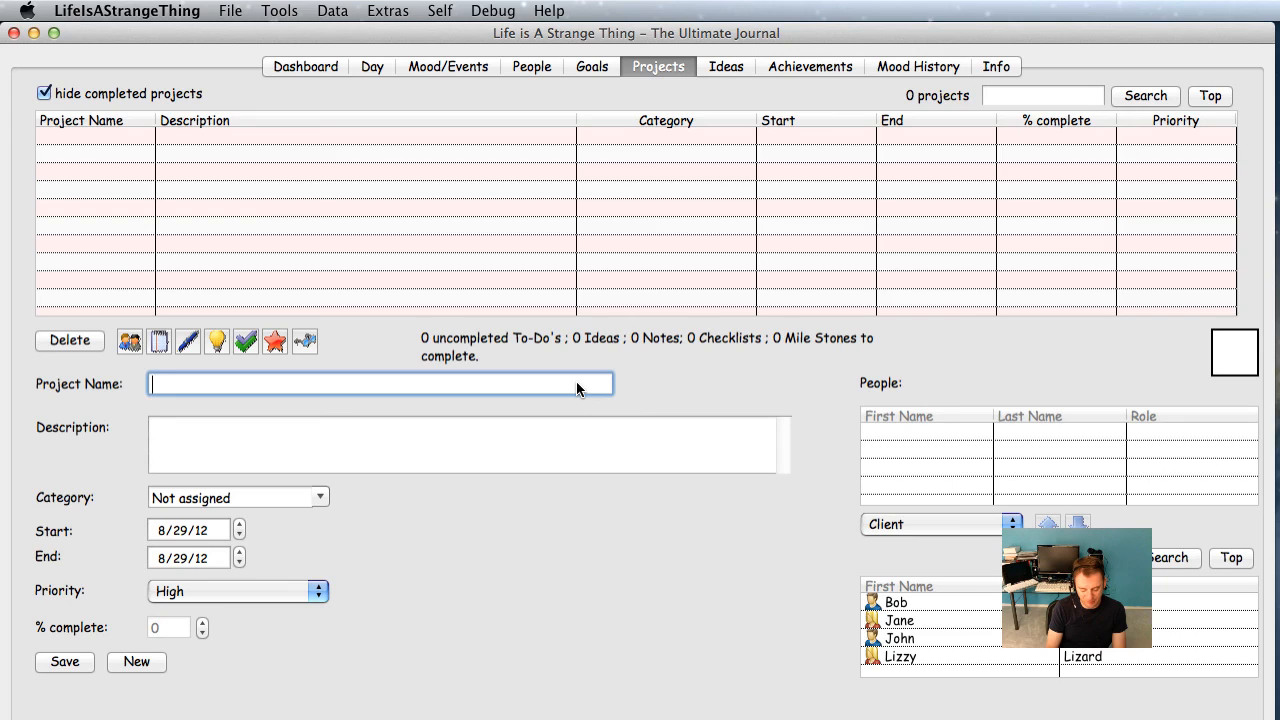
text(Demo Project 1)
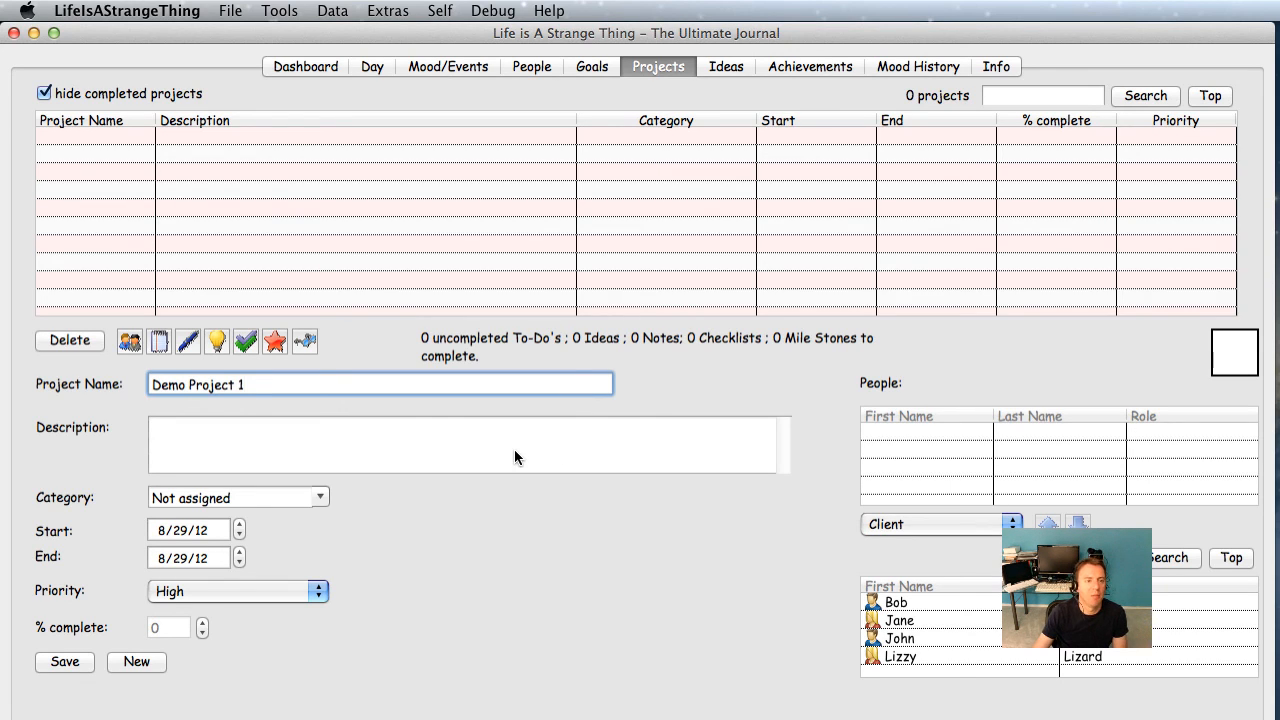
click(515, 450)
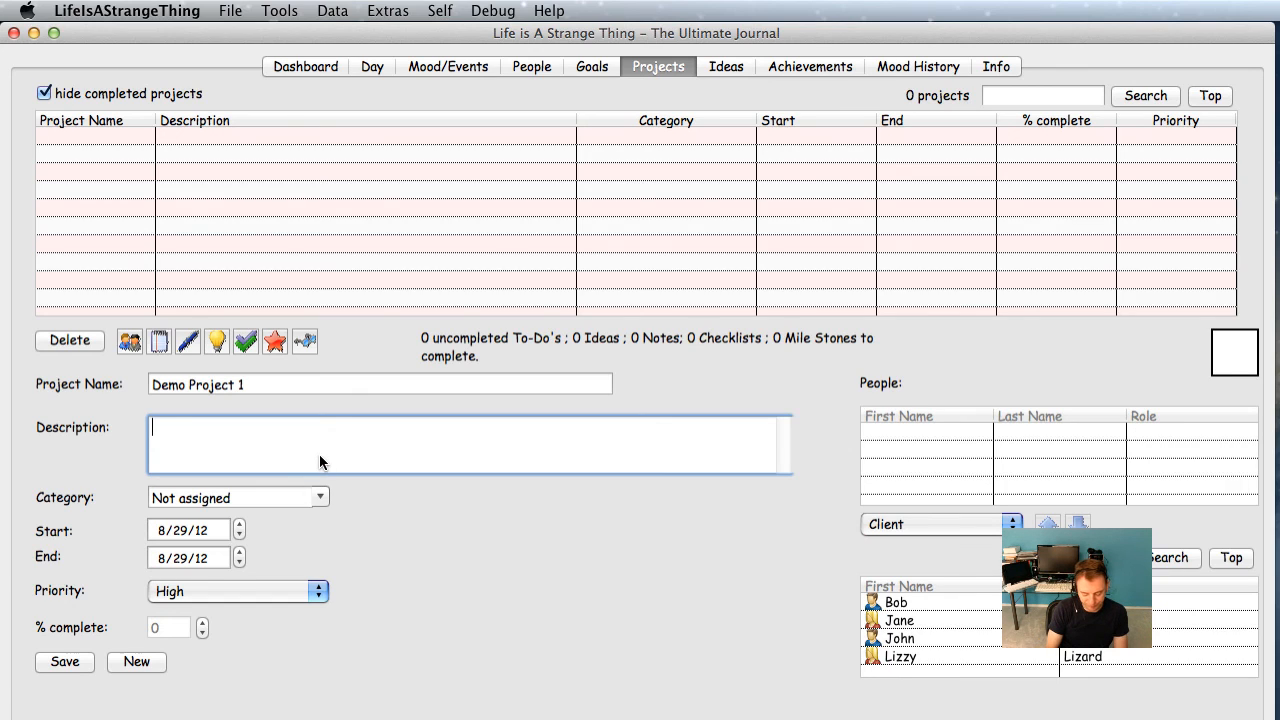
text(some des)
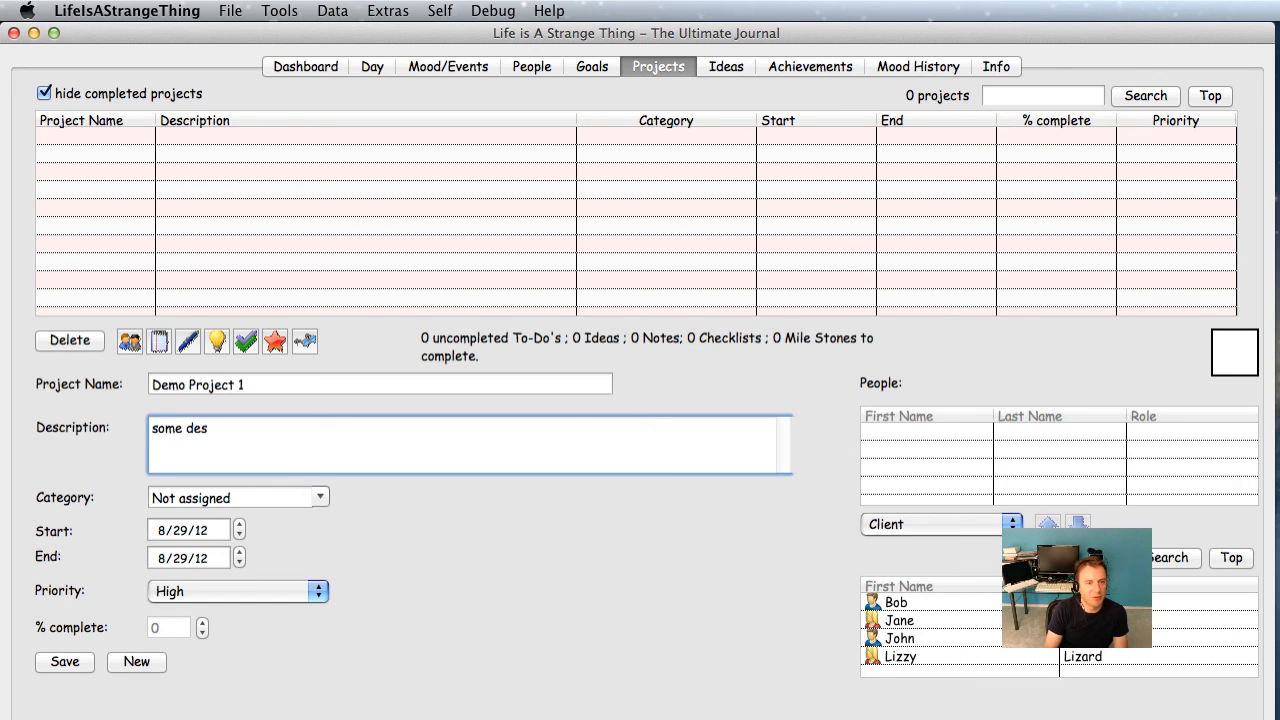
text(cirption)
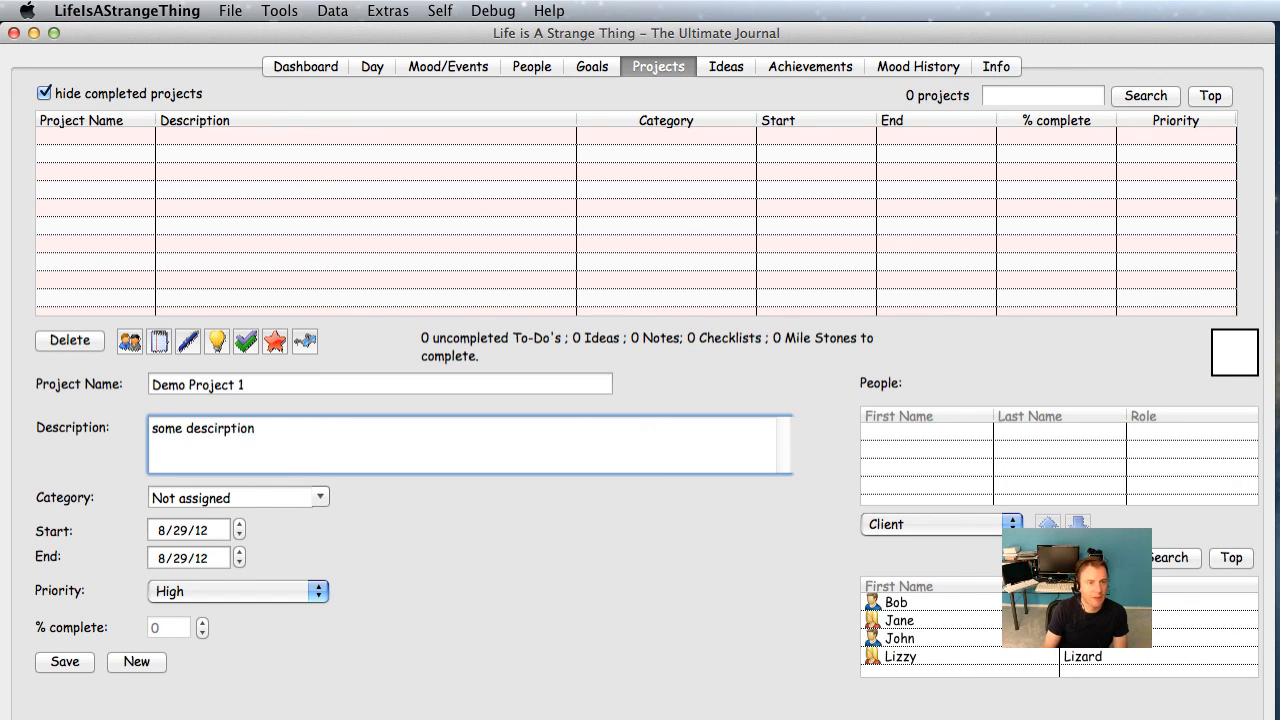
key(BackSpace)
key(BackSpace)
key(BackSpace)
key(BackSpace)
key(BackSpace)
key(BackSpace)
key(BackSpace)
text(r)
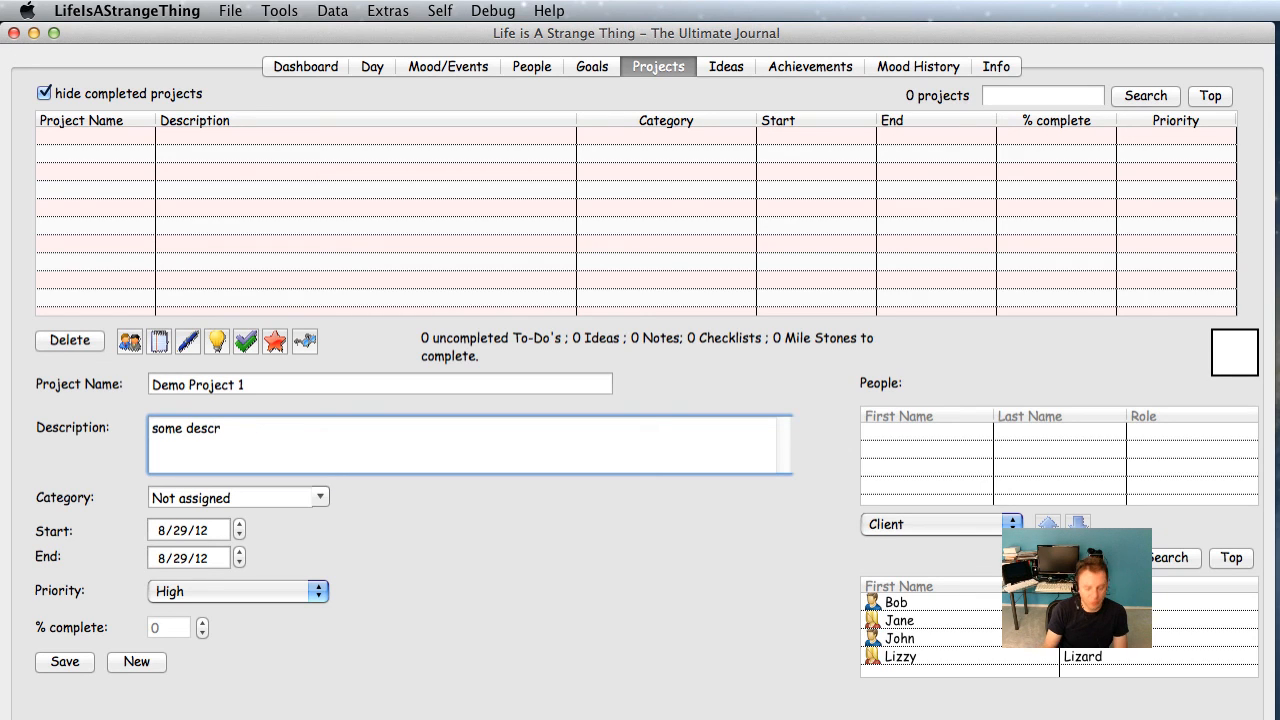
text(iptio)
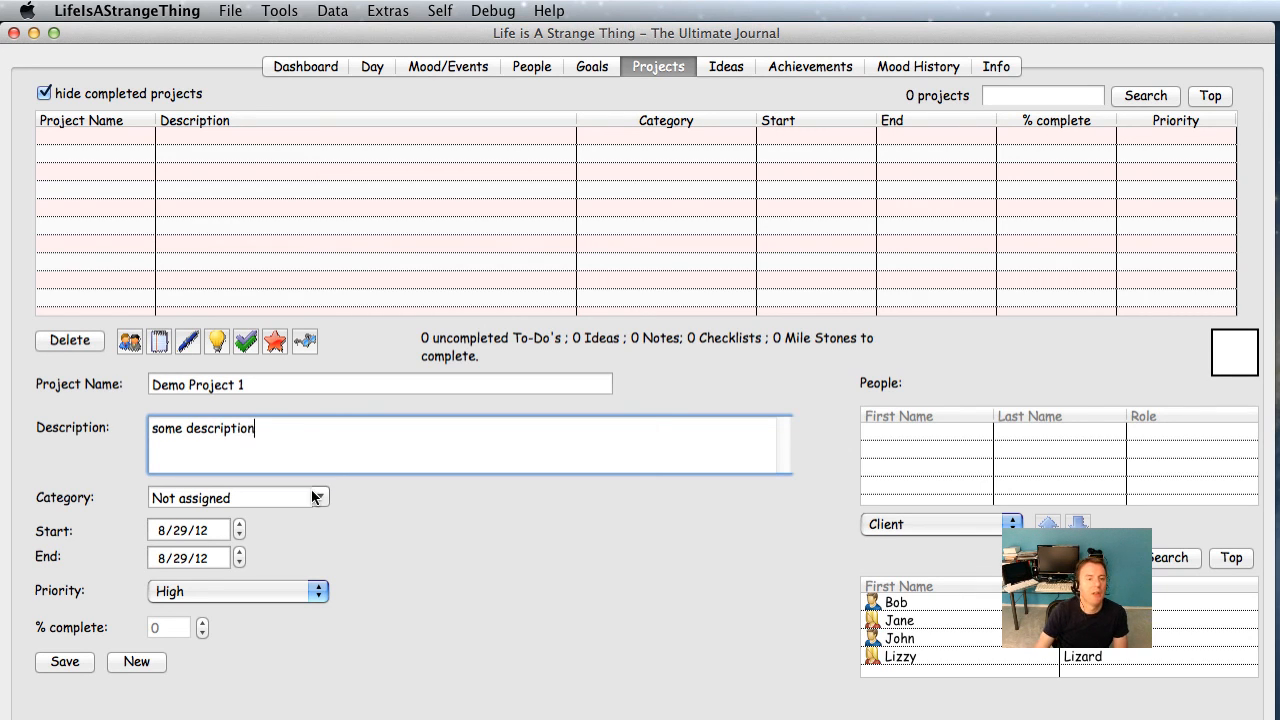
text(n)
- Assign the project to the Work Life category and set its end date to 10/31/12
click(312, 495)
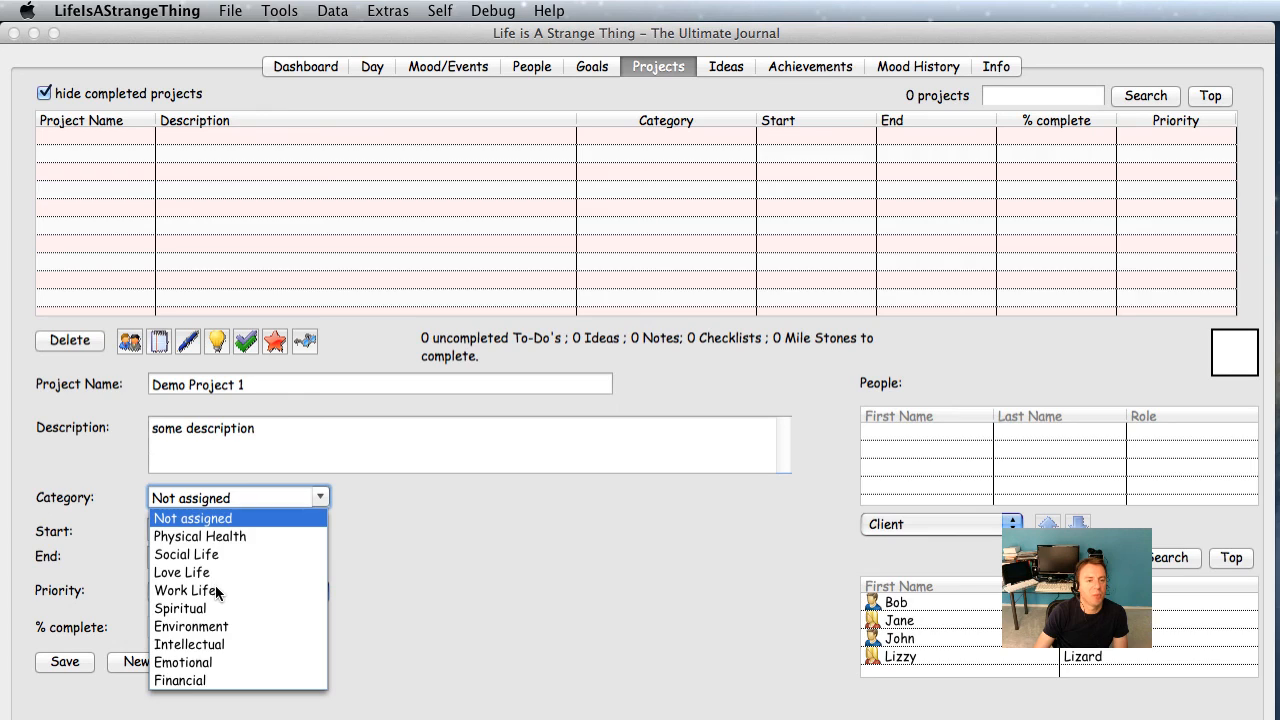
click(217, 591)
click(155, 558)
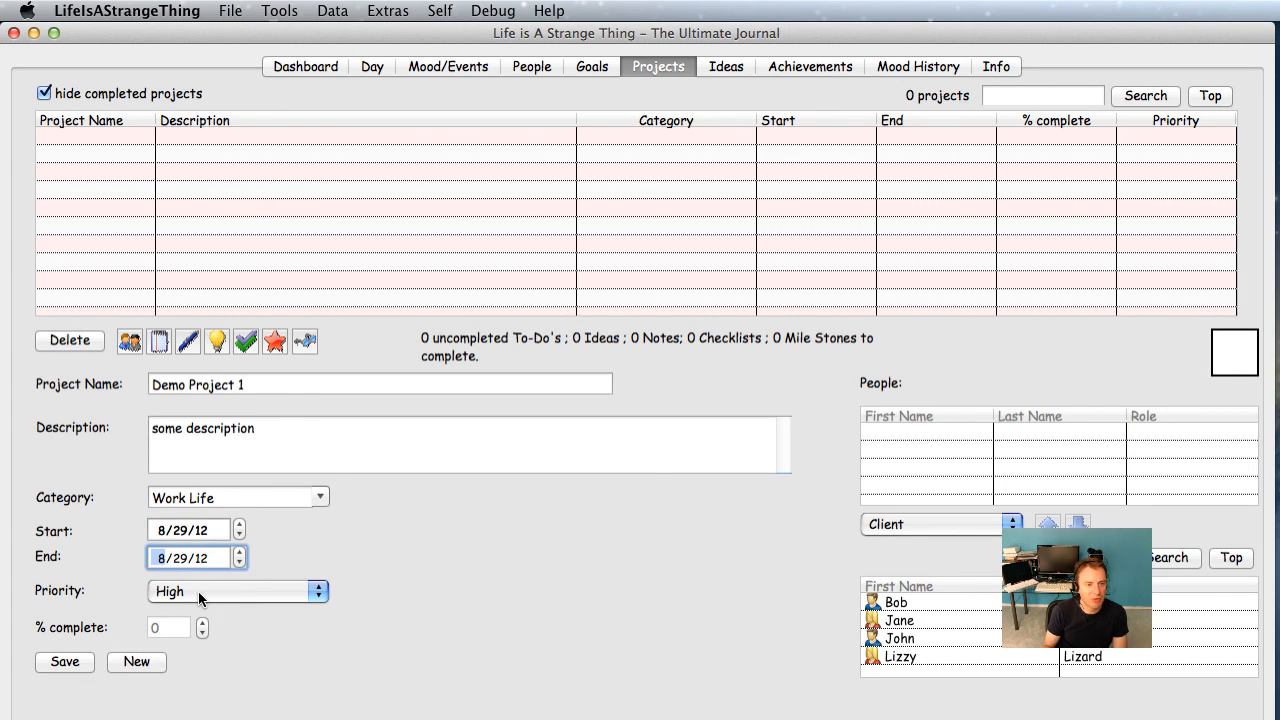
key(Up)
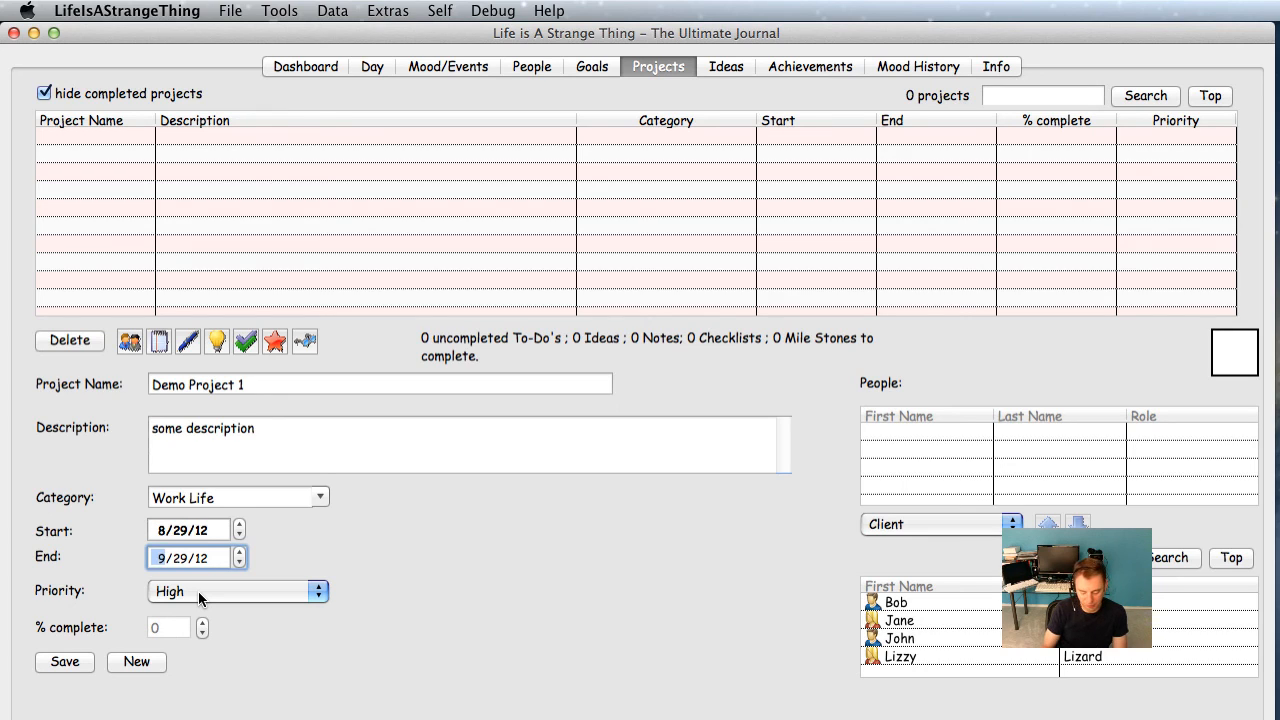
key(Up)
key(Tab)
key(Up)
key(Up)
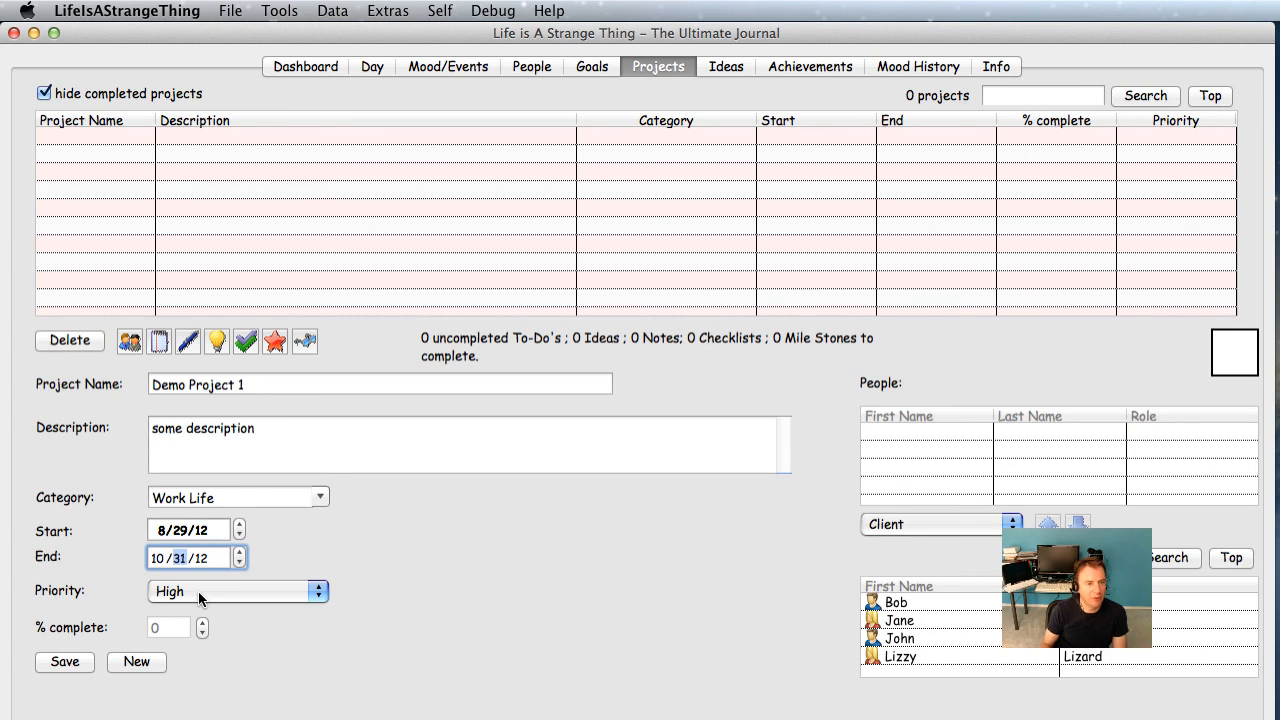
- Set the project's priority to Medium and save the project
click(199, 592)
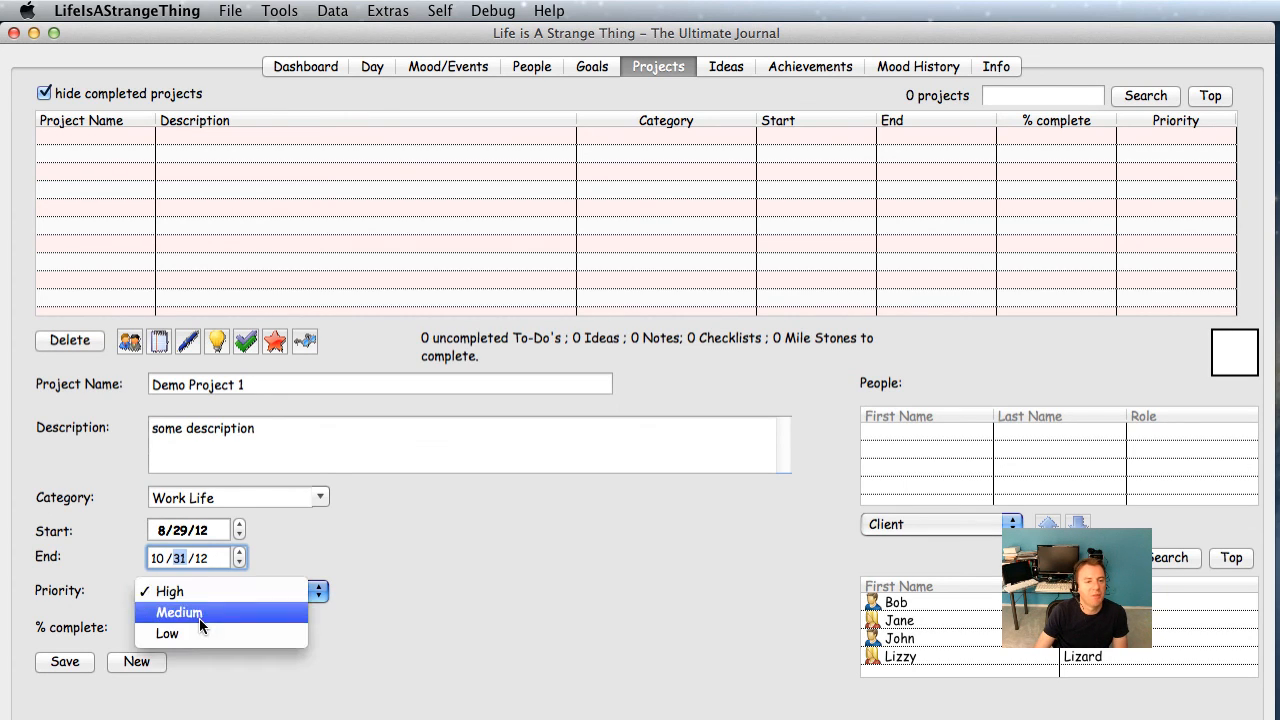
click(199, 618)
click(88, 662)
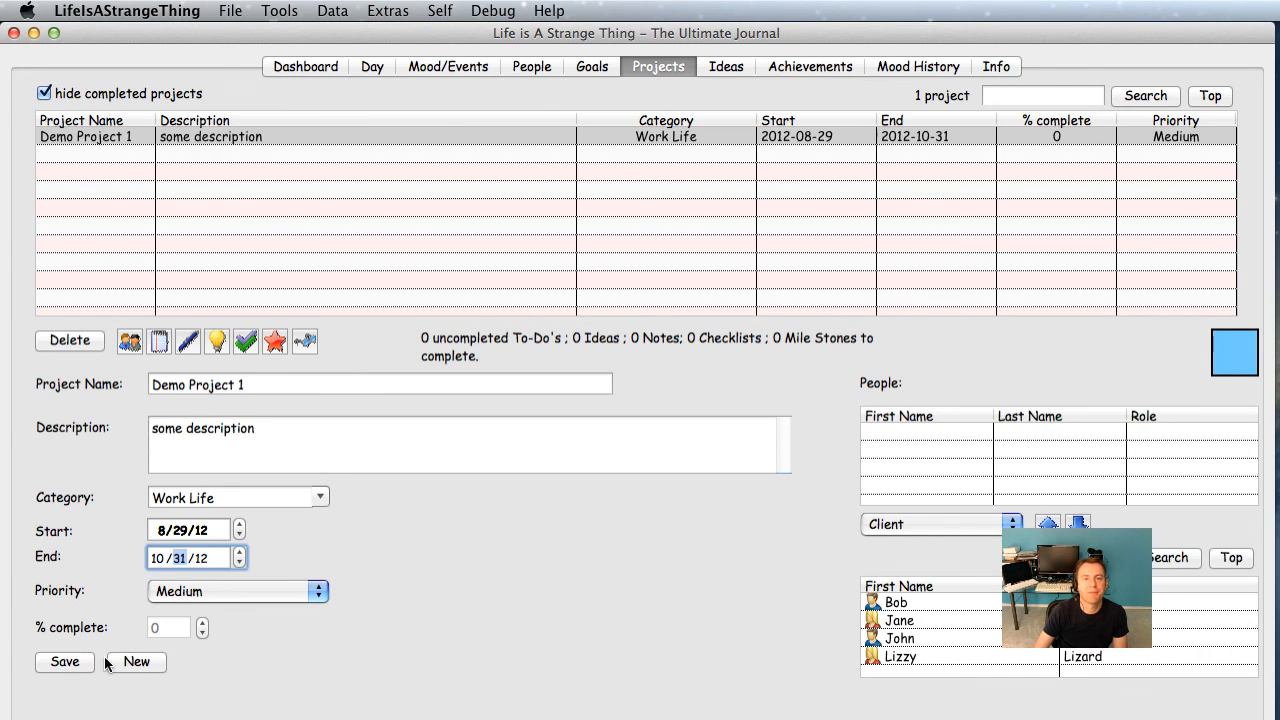
- Try to save a blank new project without a project name
click(612, 154)
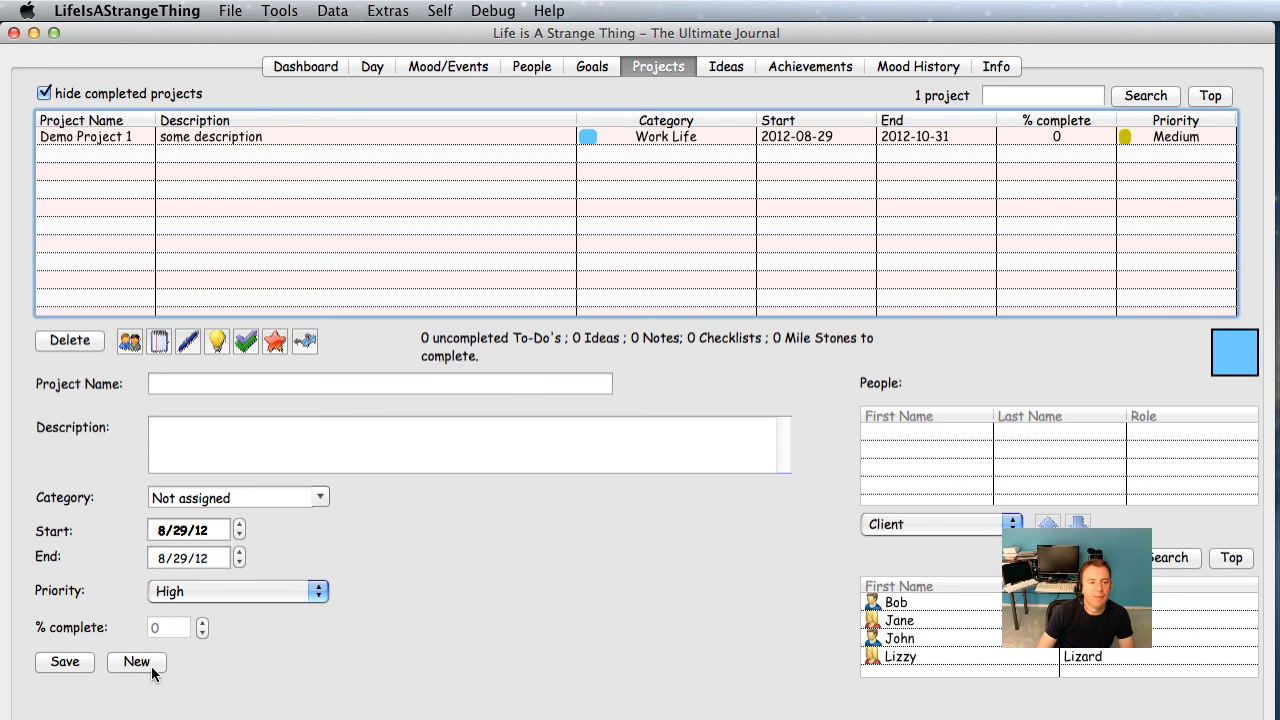
click(72, 663)
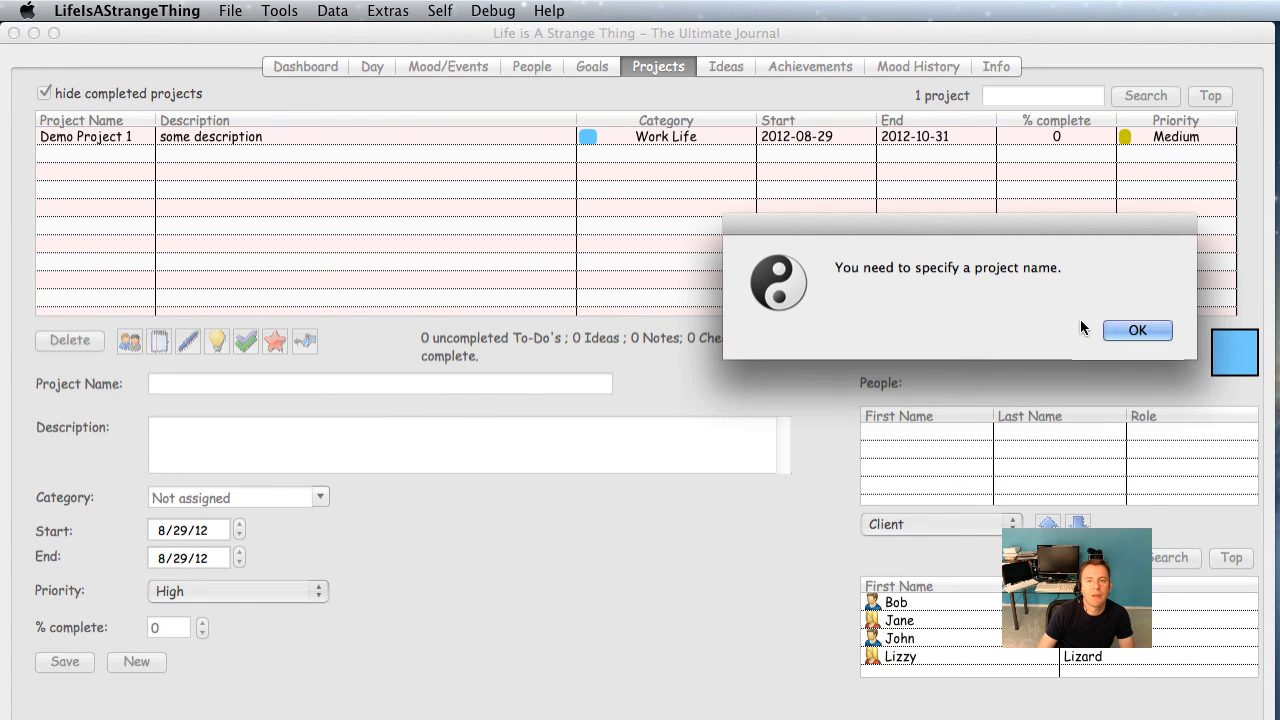
click(1116, 331)
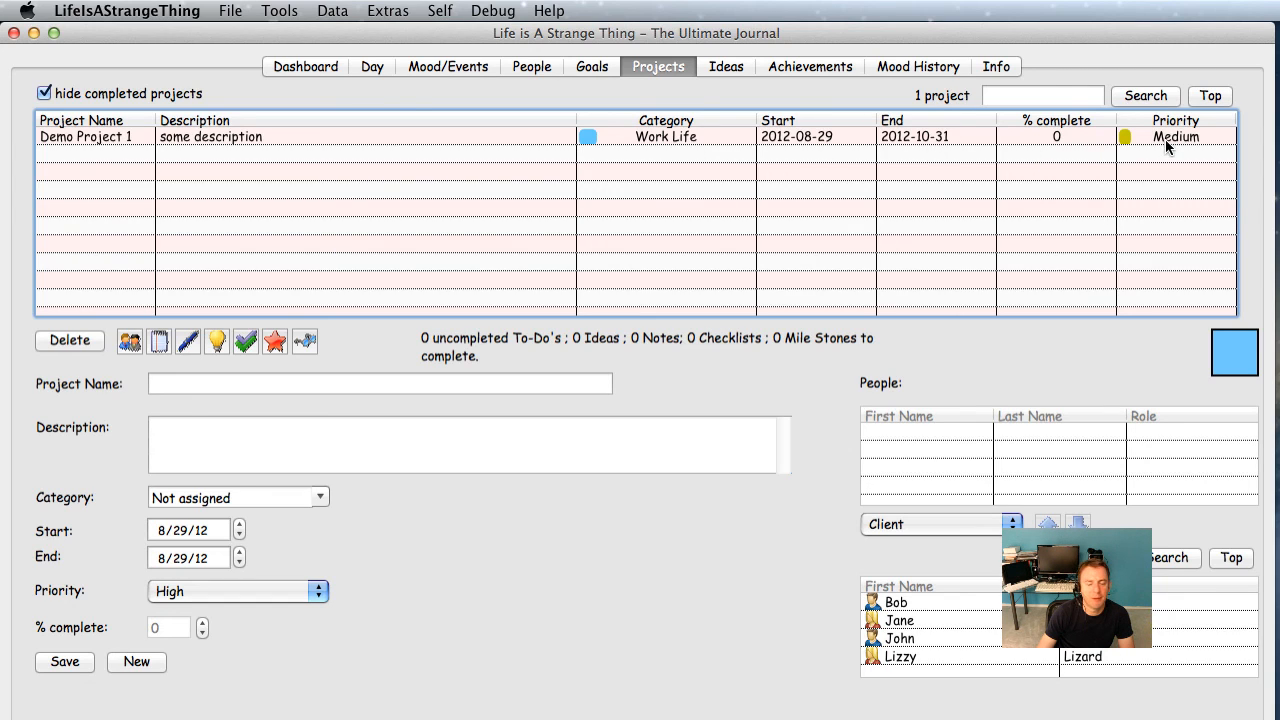
- Set Demo Project 1 to 15% complete, save it, and deselect it to view its progress in the project list
click(1039, 145)
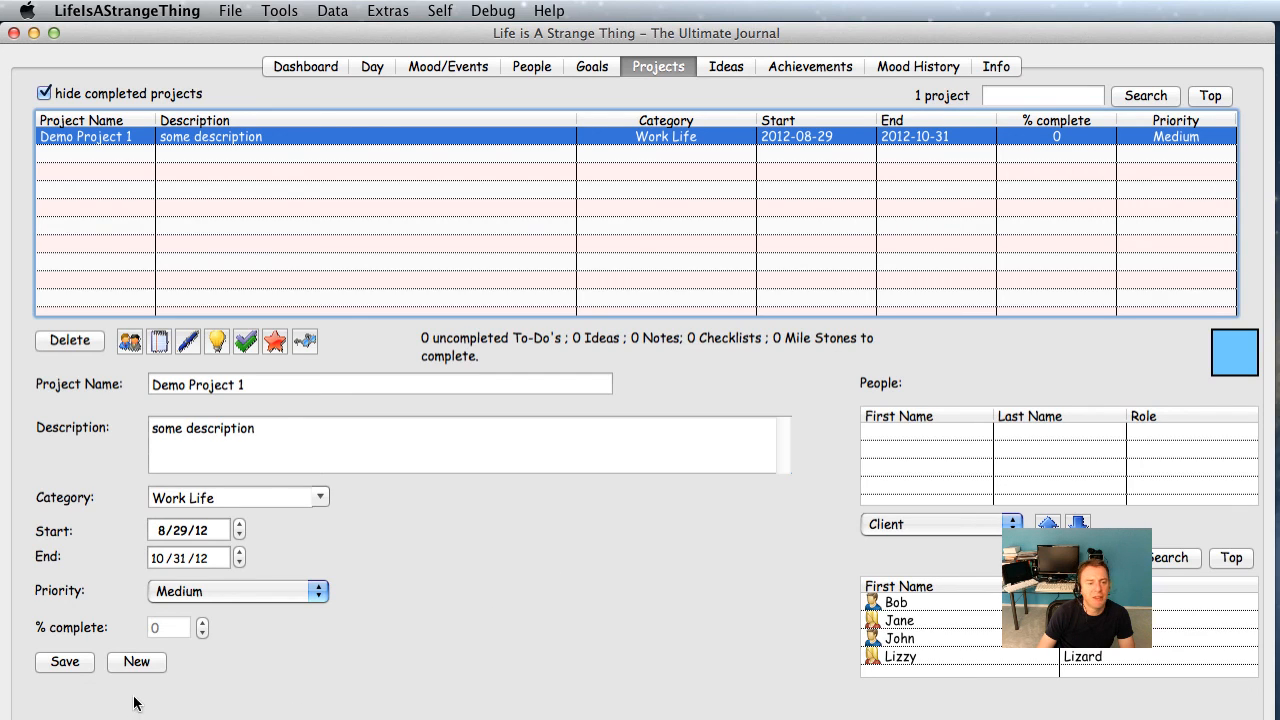
click(202, 622)
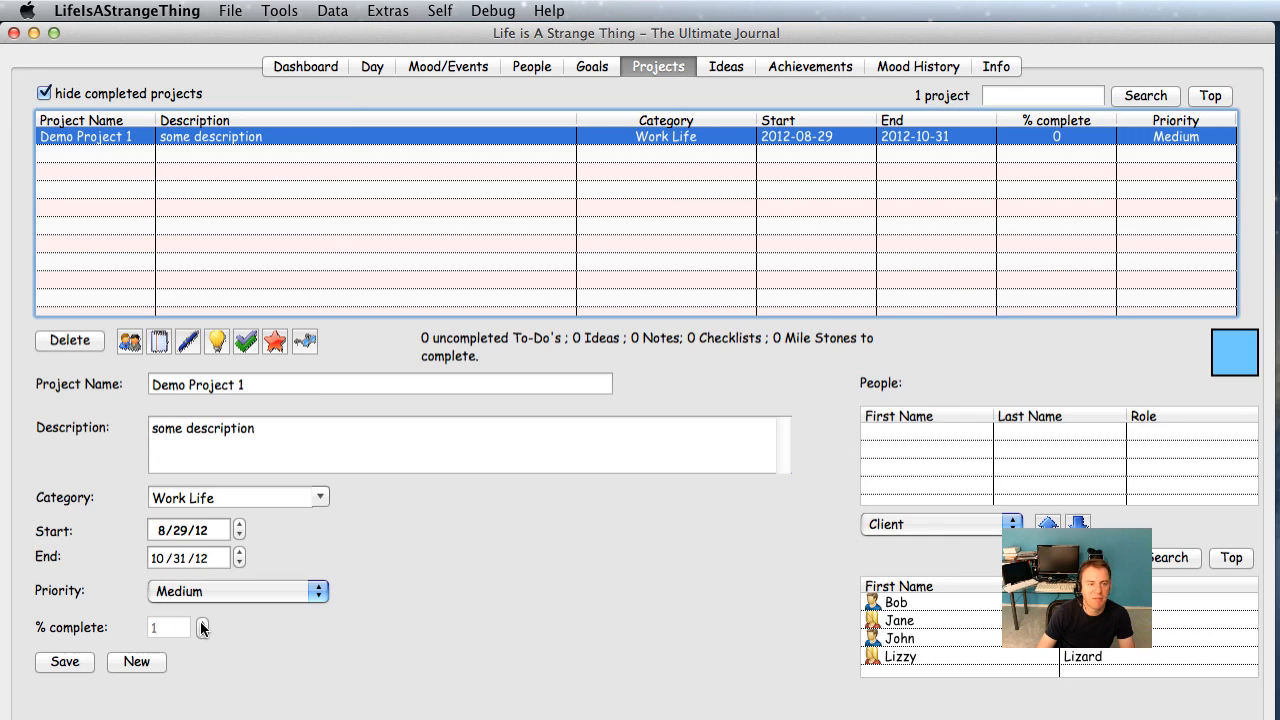
click(202, 622)
click(202, 622)
click(202, 622)
click(202, 622)
click(202, 622)
click(202, 622)
click(202, 622)
click(202, 622)
click(202, 622)
click(72, 661)
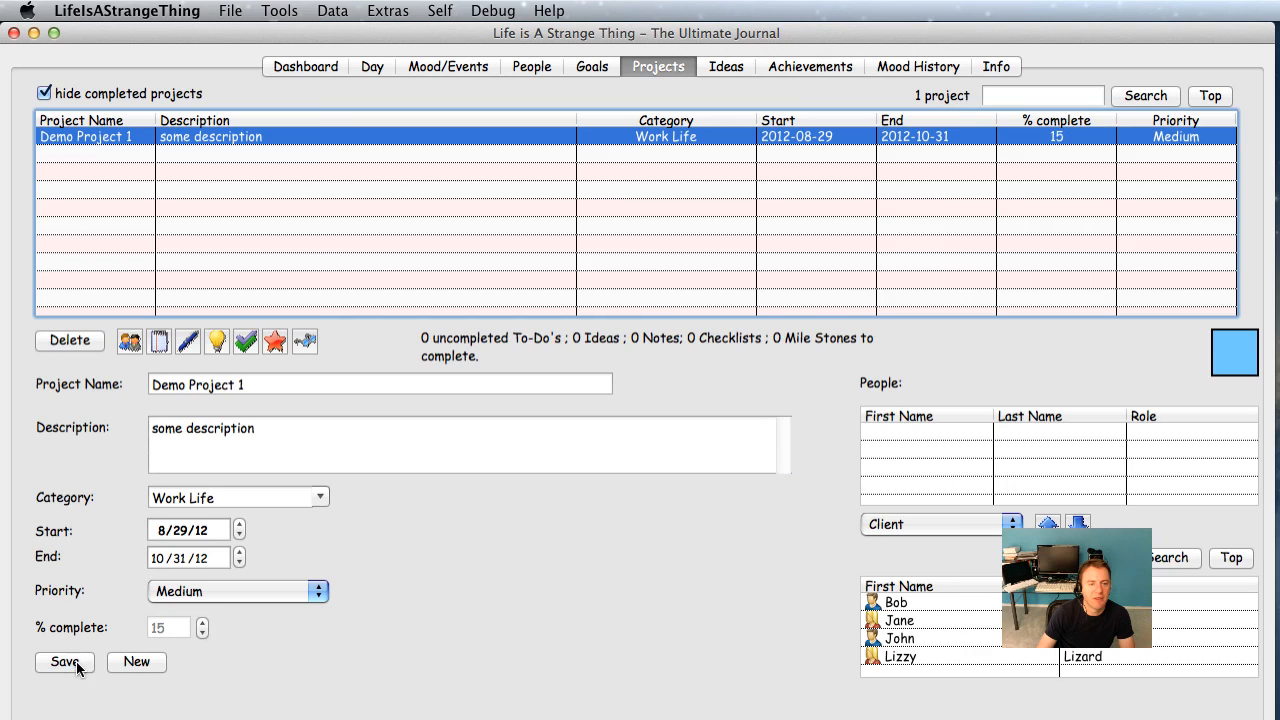
click(410, 209)
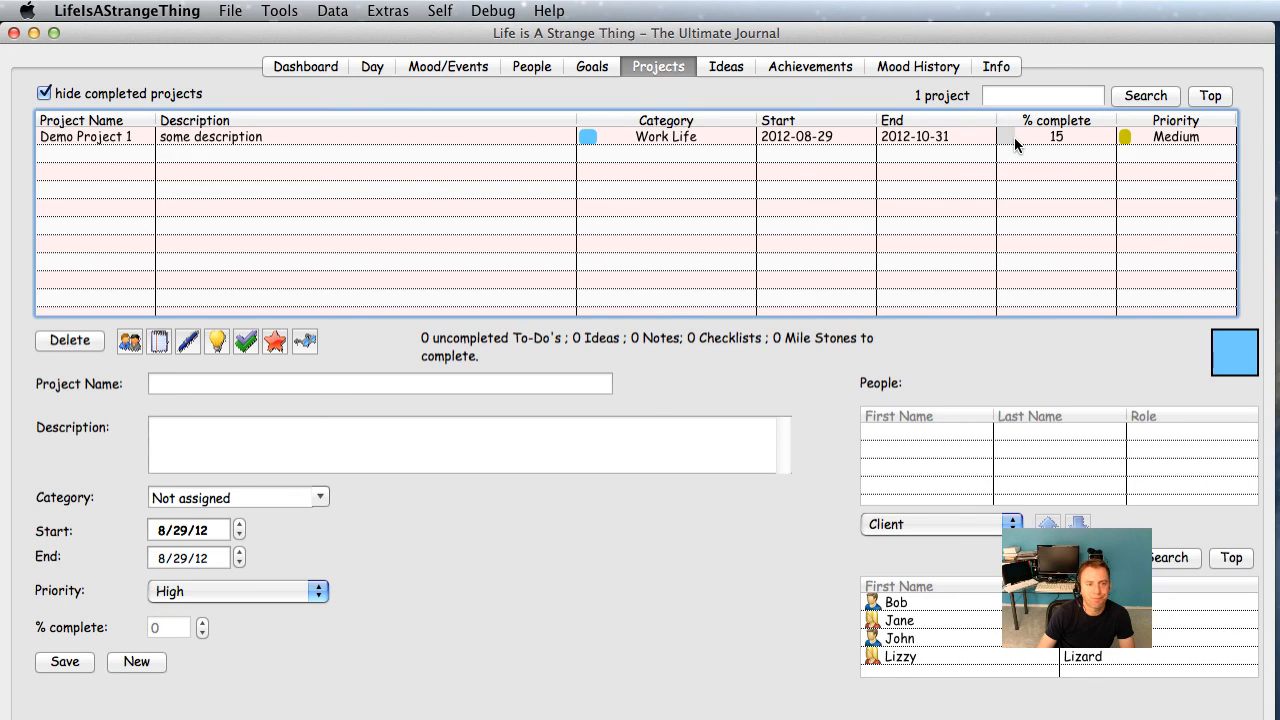
- Add the first person in the contact list to Demo Project 1 with the role Leader
click(964, 140)
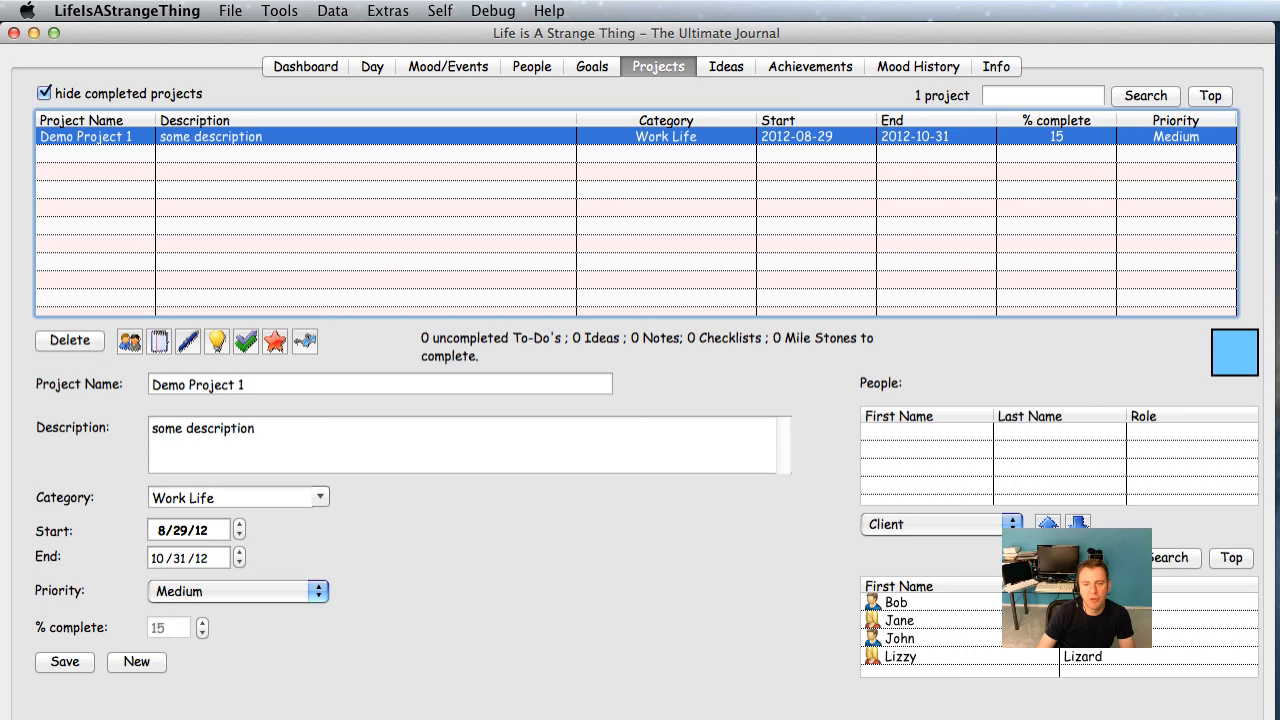
click(938, 603)
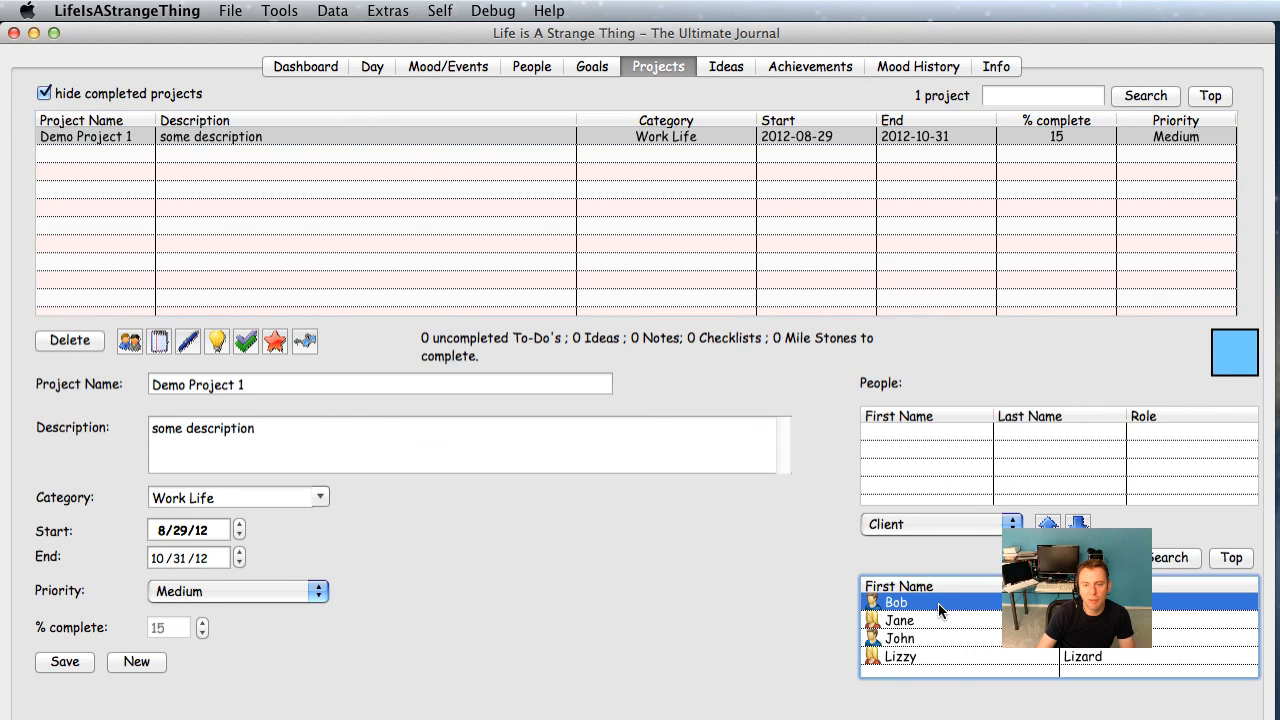
click(931, 522)
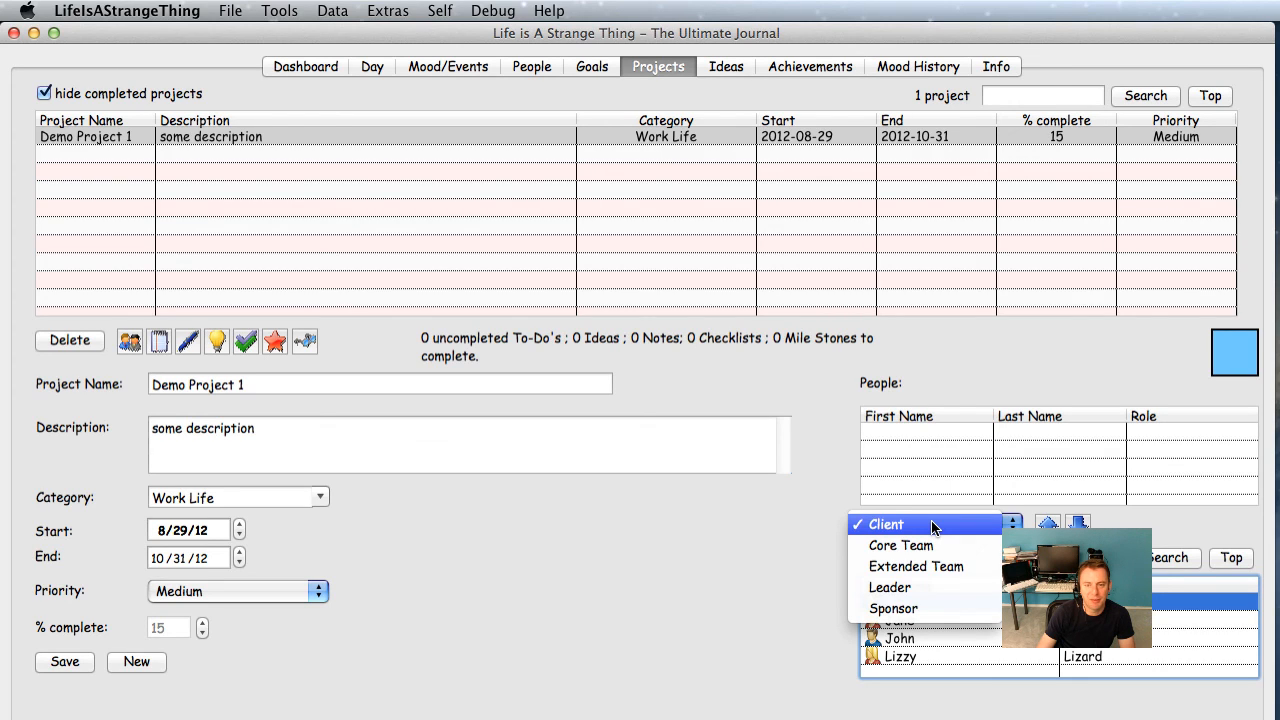
click(926, 589)
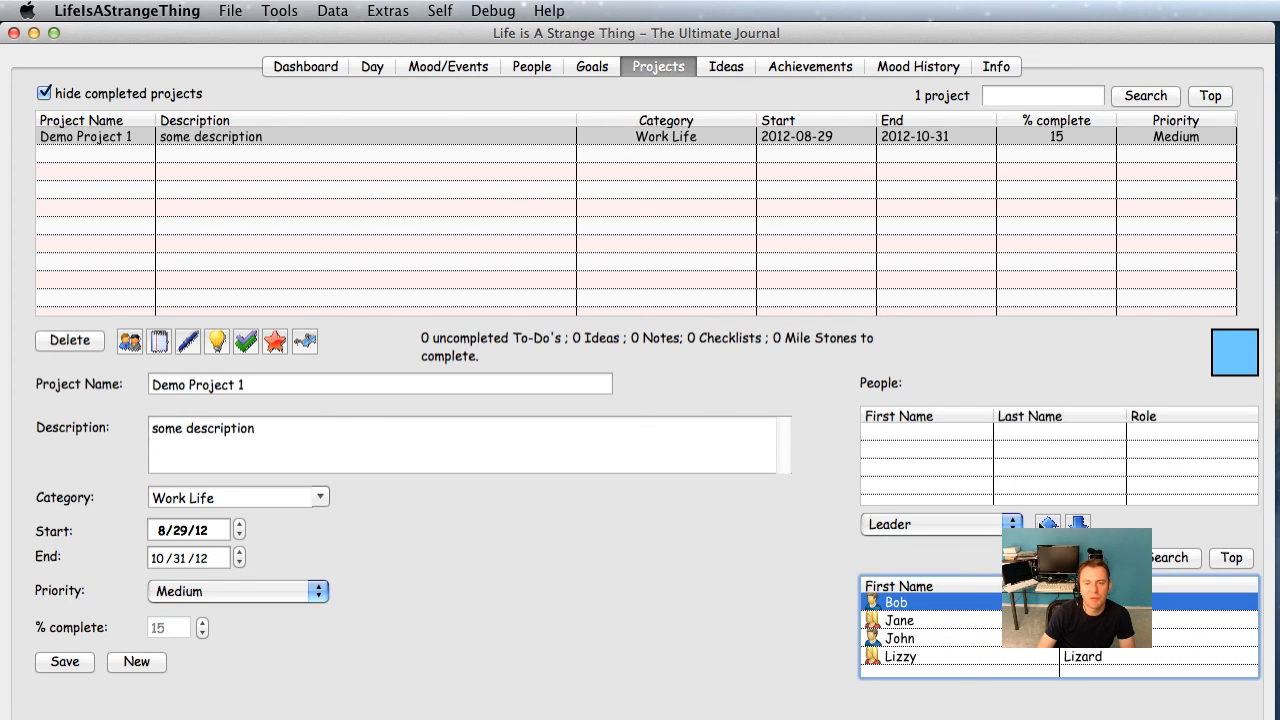
click(1047, 523)
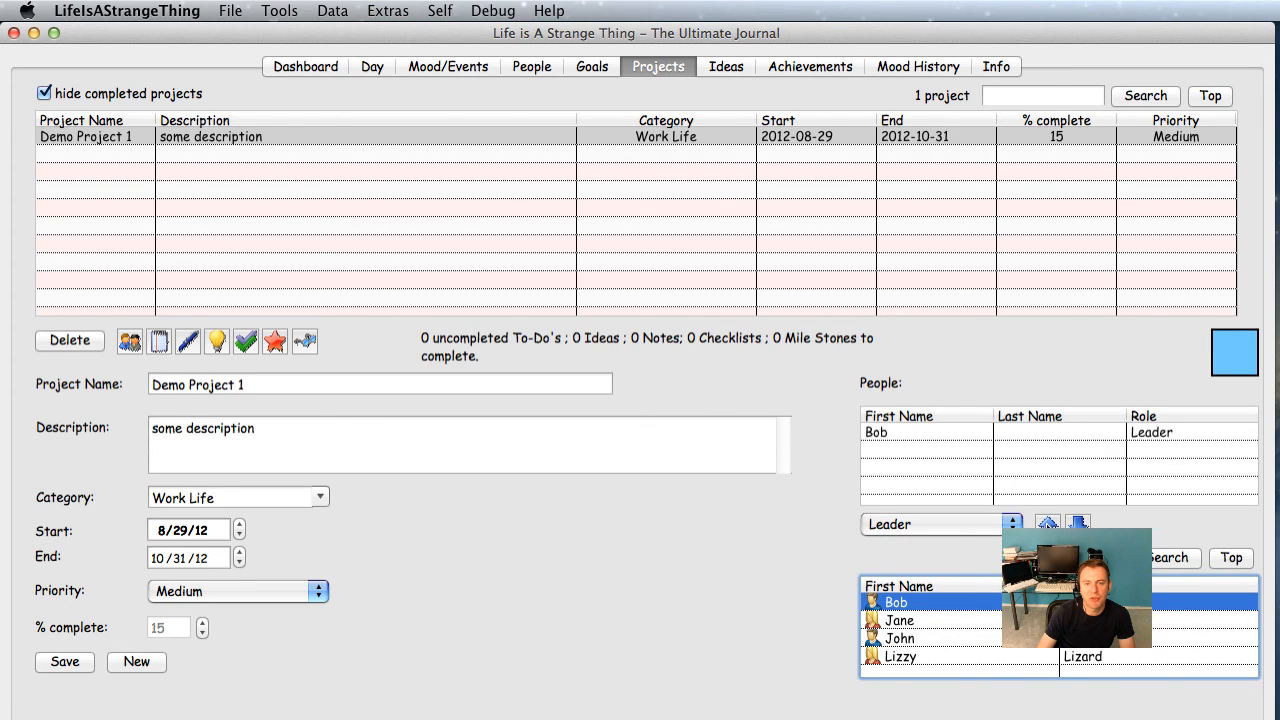
- Add the last person in the contact list to the project with the role Core Team
click(1037, 660)
click(945, 531)
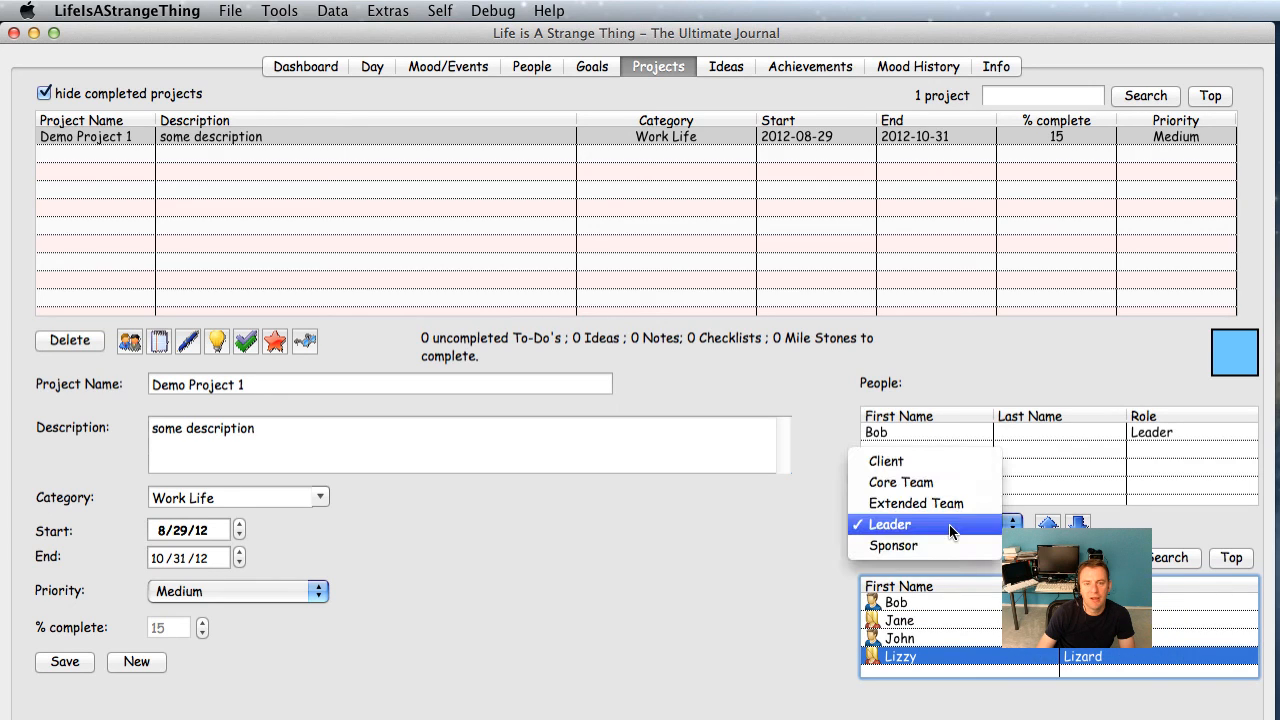
click(945, 483)
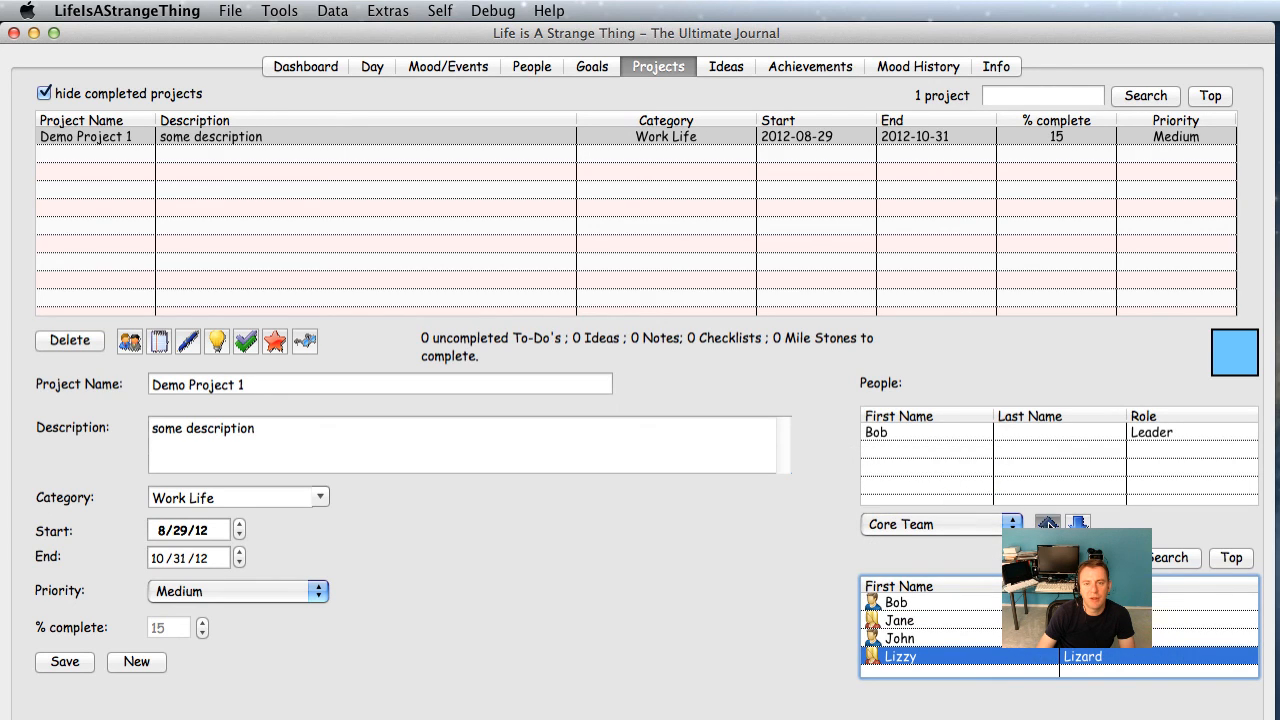
click(1047, 523)
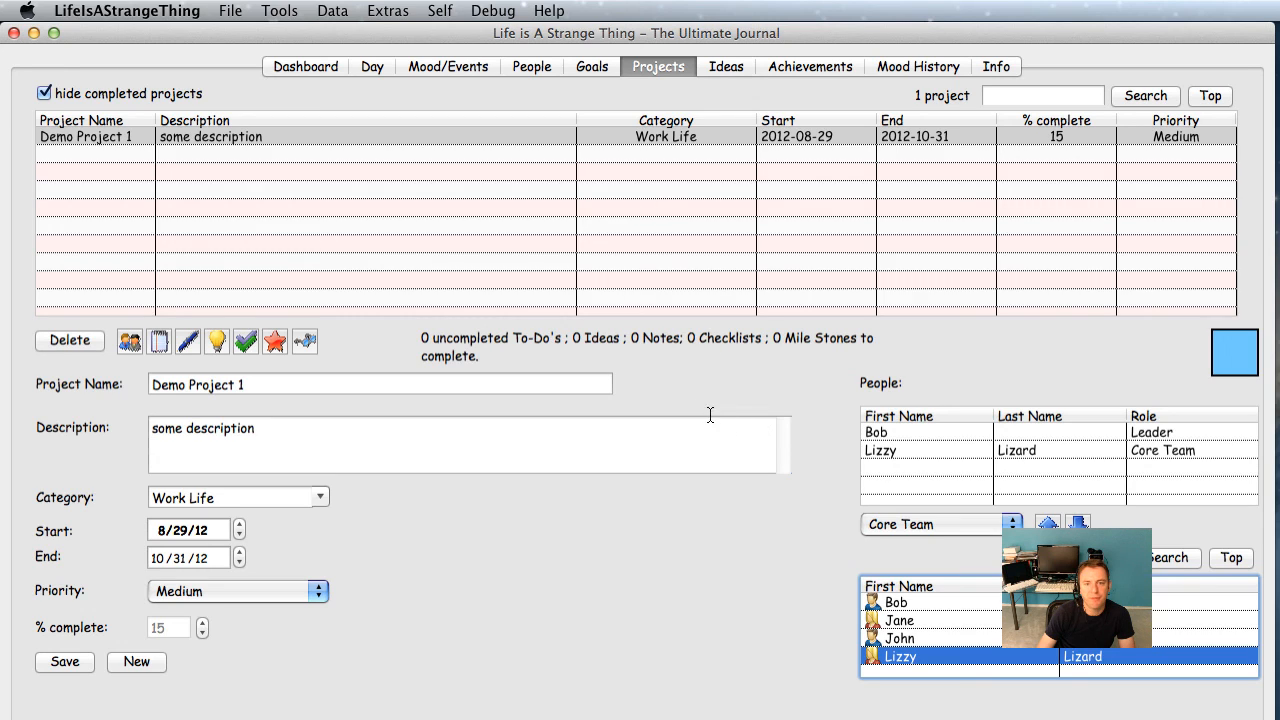
- Add the to-do "Task 1 for Project 1" to Demo Project 1 and close the project's to-do window
click(762, 237)
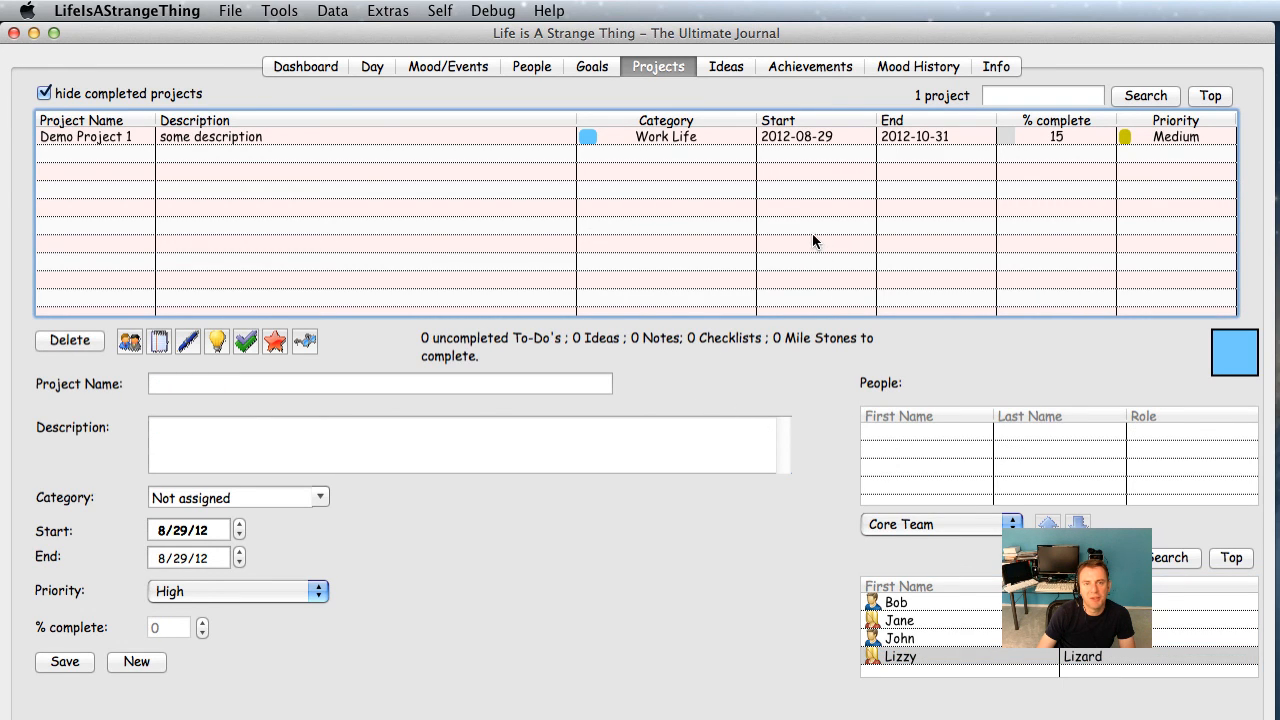
click(665, 136)
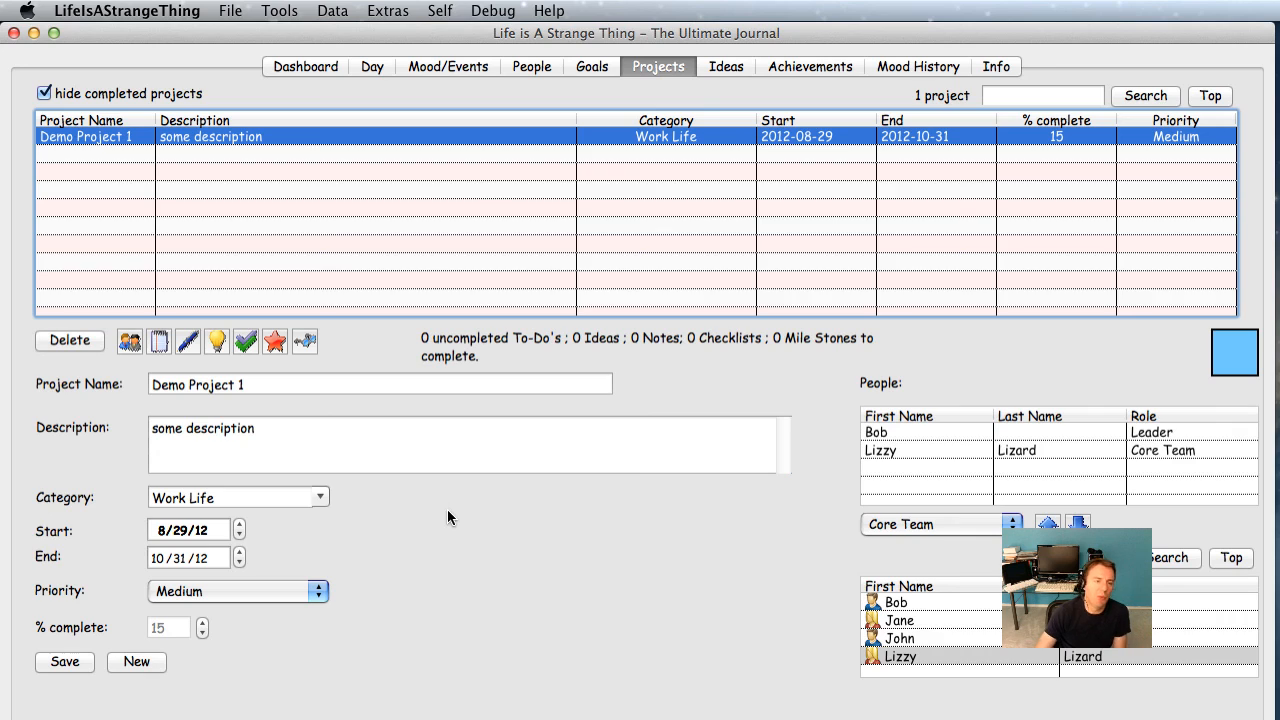
click(159, 346)
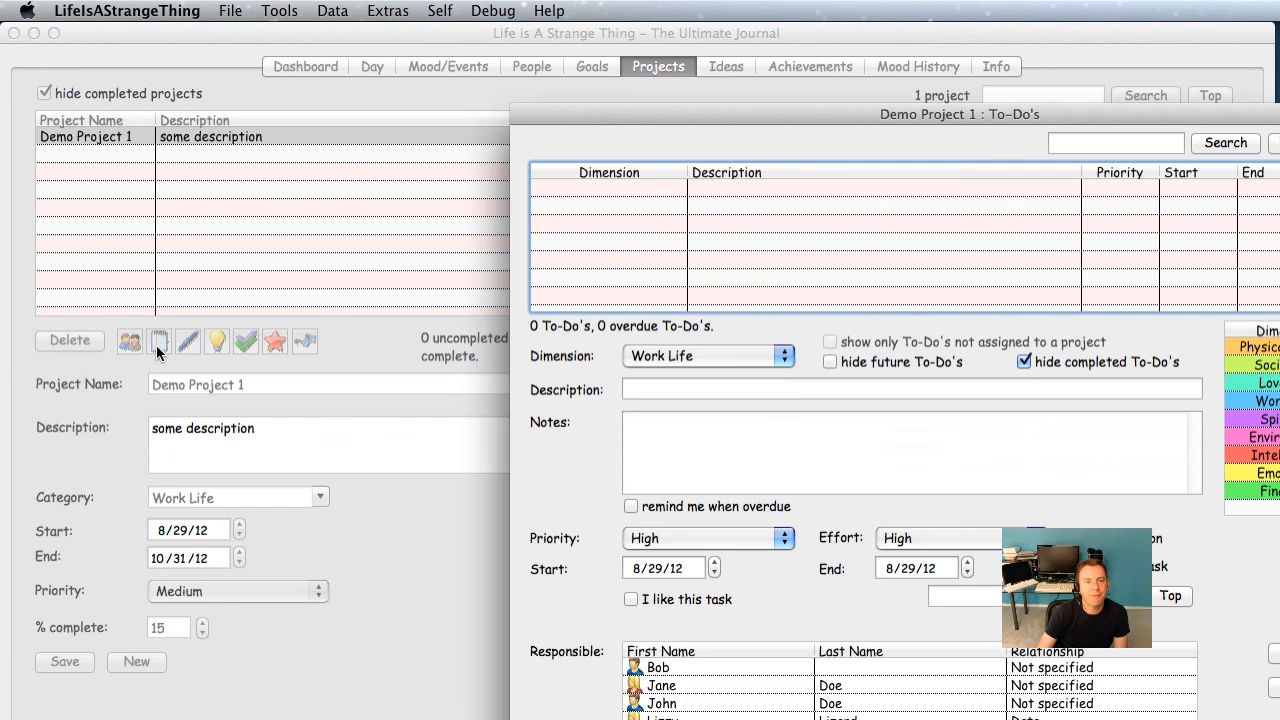
drag(656, 119, 376, 36)
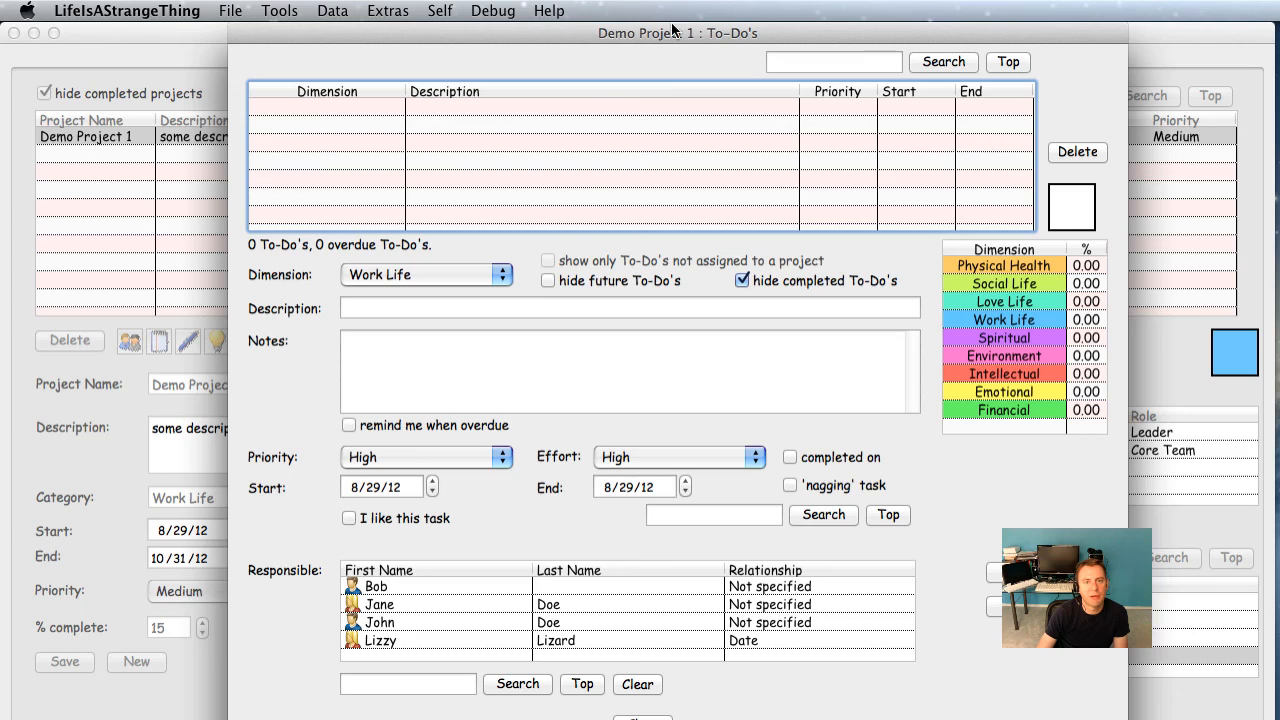
click(540, 301)
text(Task )
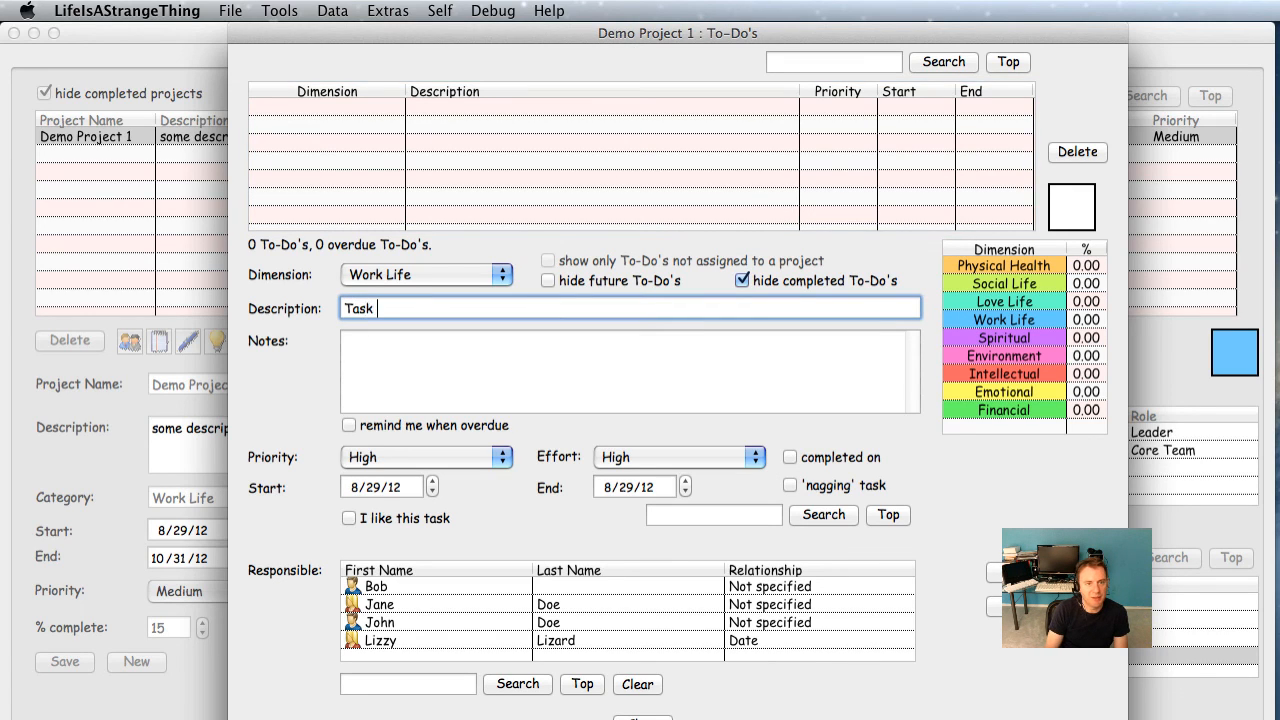
text(1 for Project)
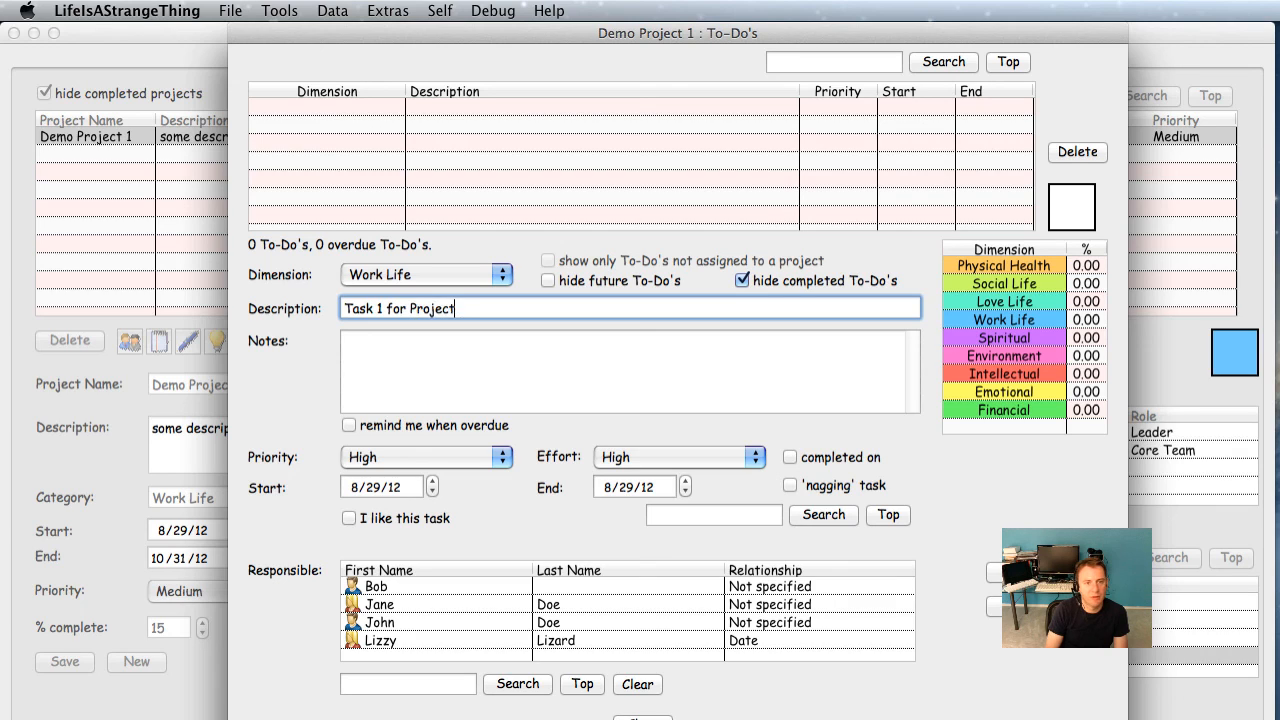
text( 1)
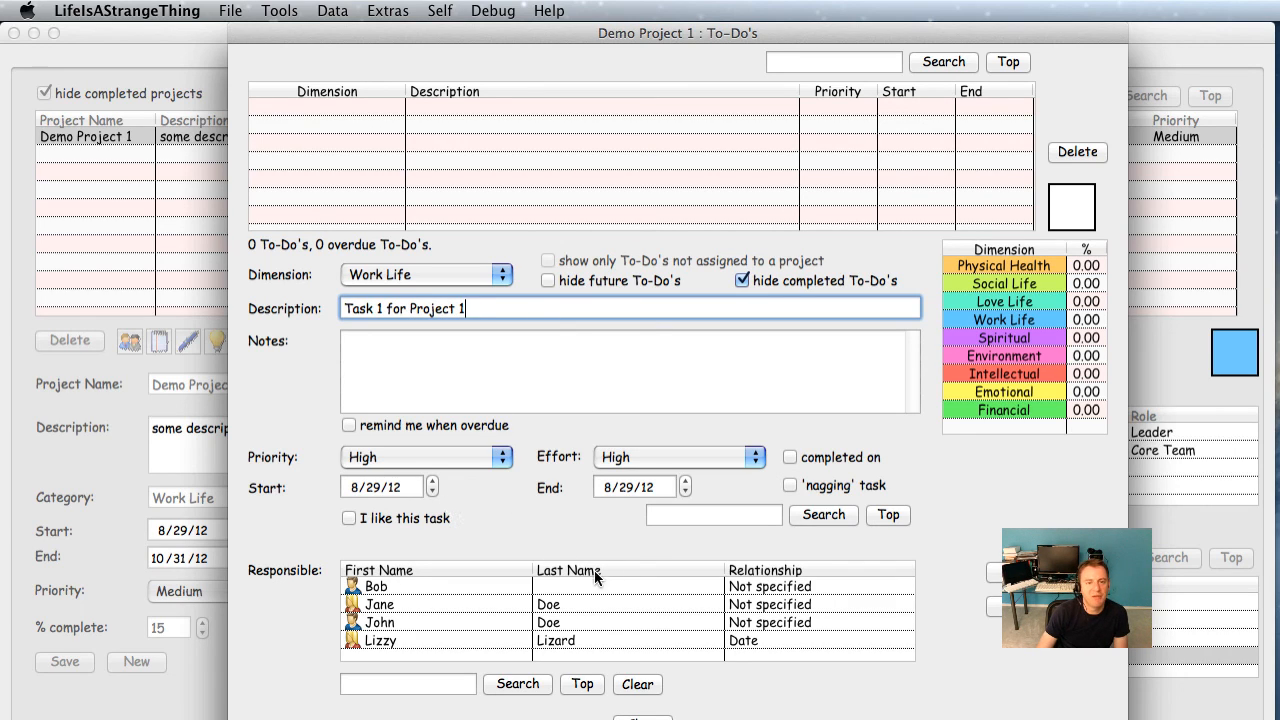
click(995, 575)
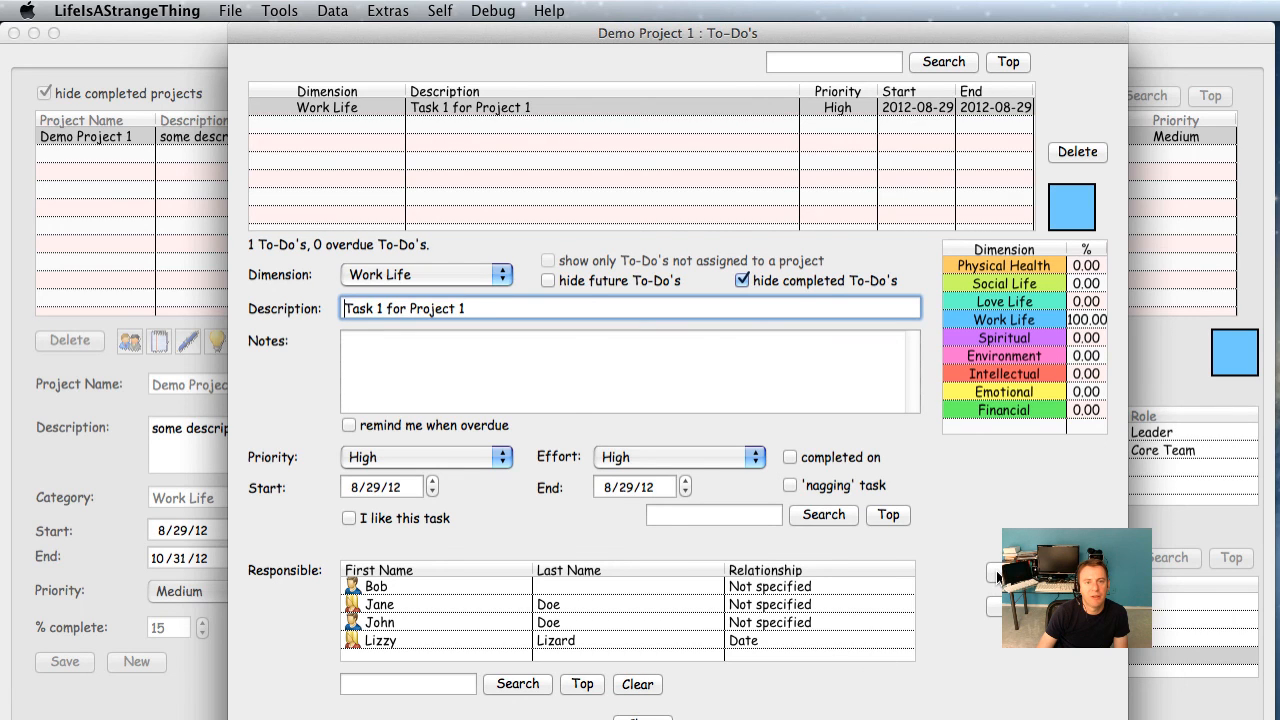
click(705, 108)
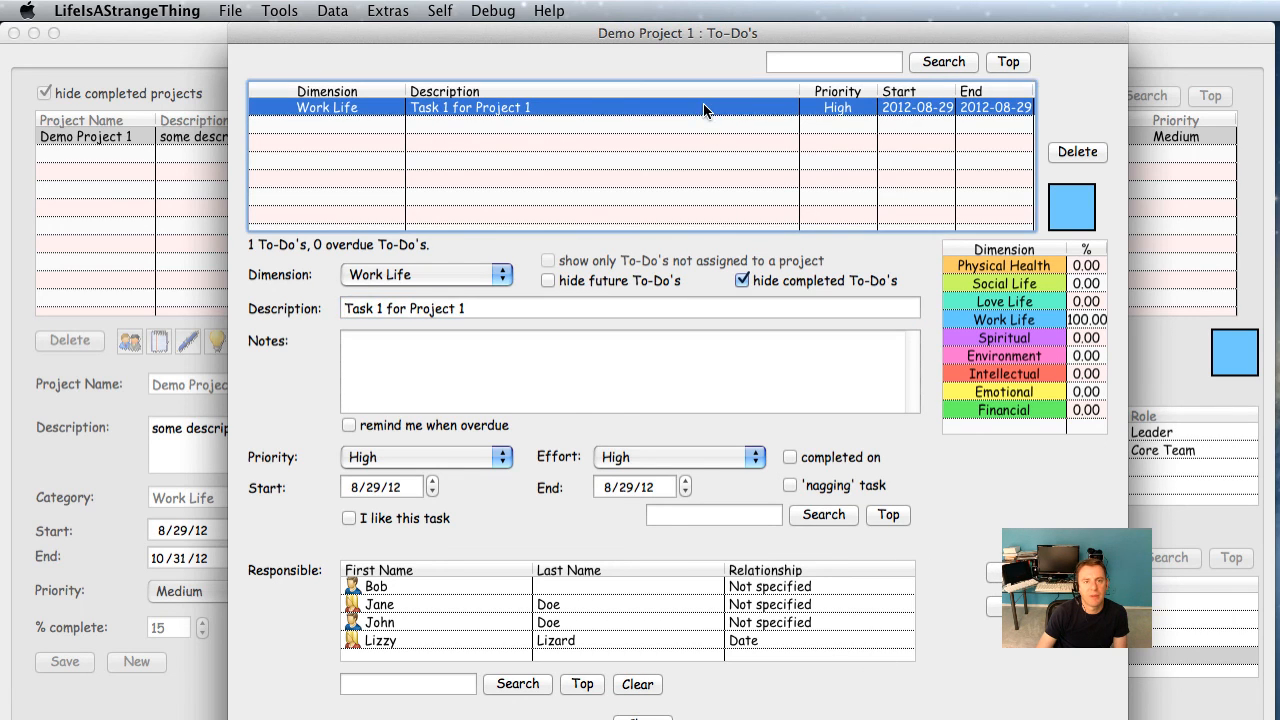
key(Escape)
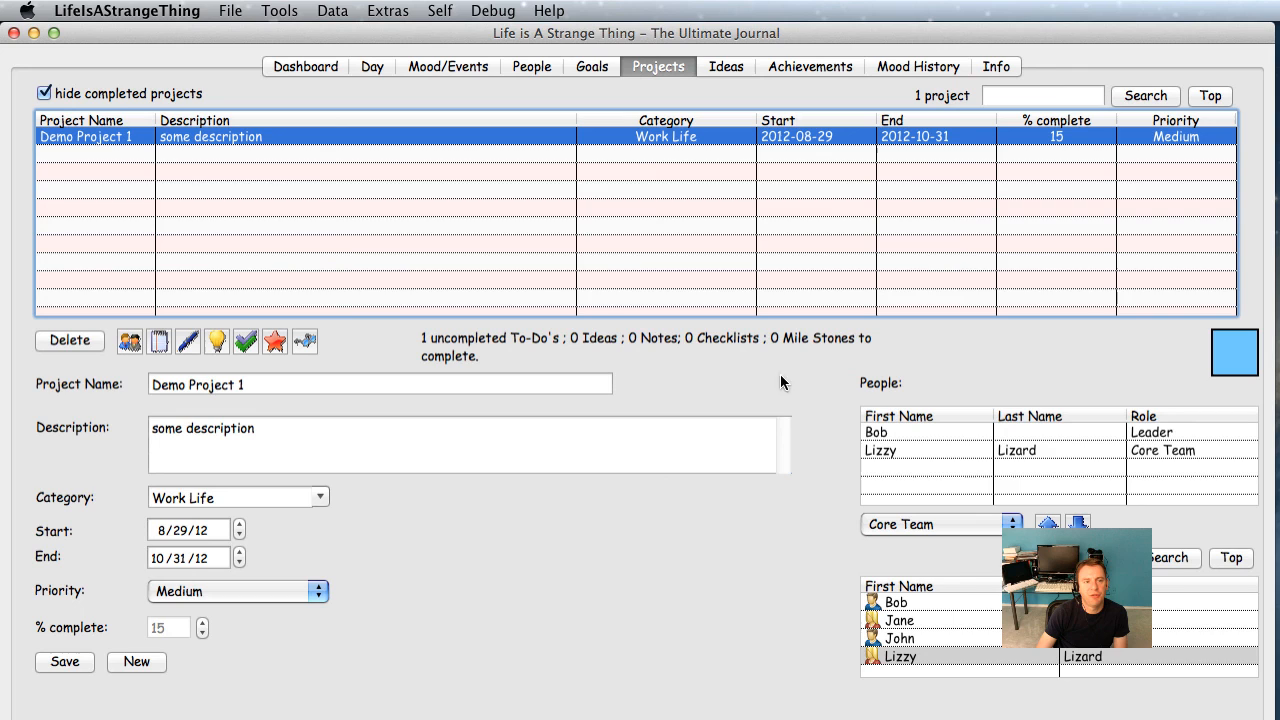
- Reopen the to-do list of Demo Project 1 to review its task, and close it
click(159, 342)
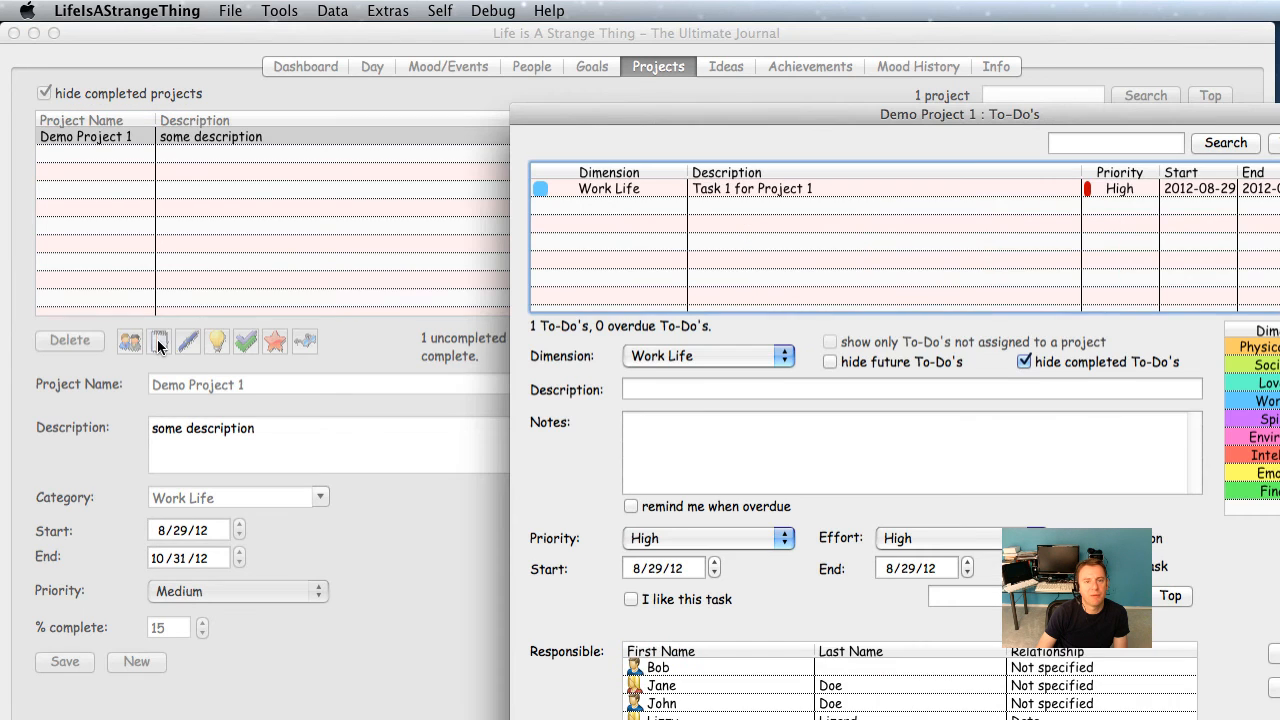
drag(676, 148, 441, 81)
key(Escape)
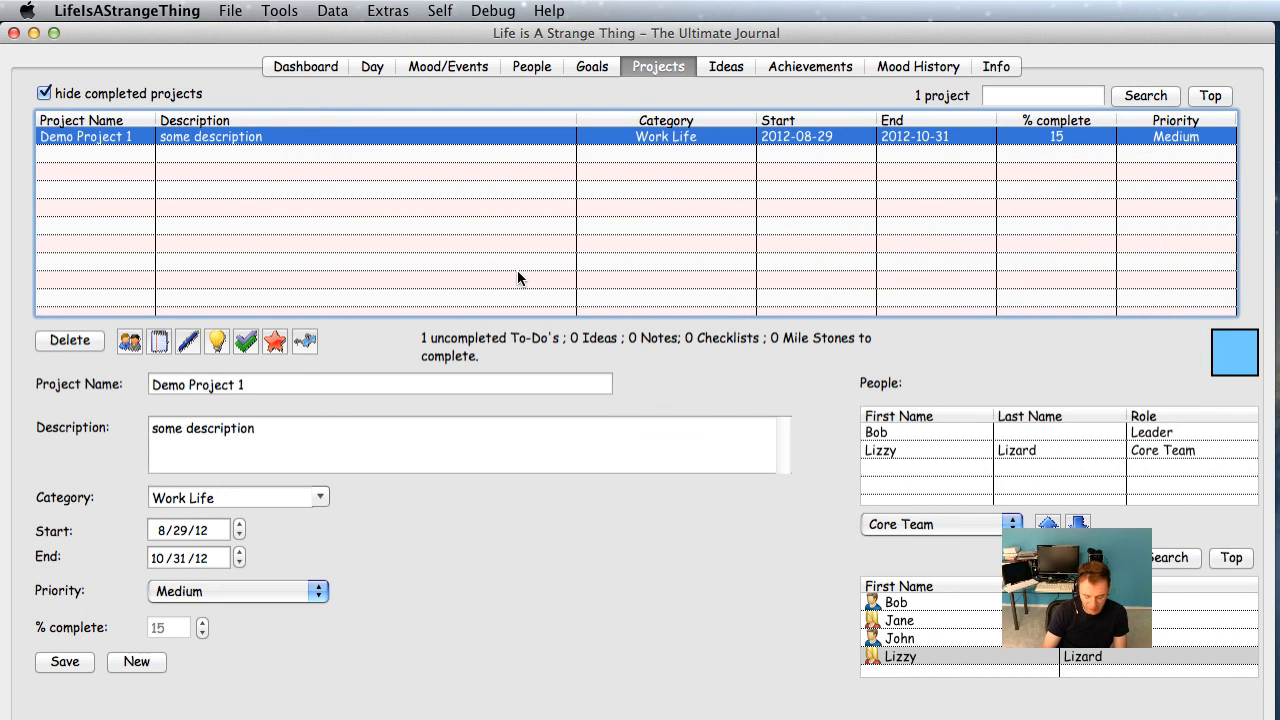
- View the general to-do list, switch the filter for to-dos not assigned to a project on and off, and close the list
key(super+t)
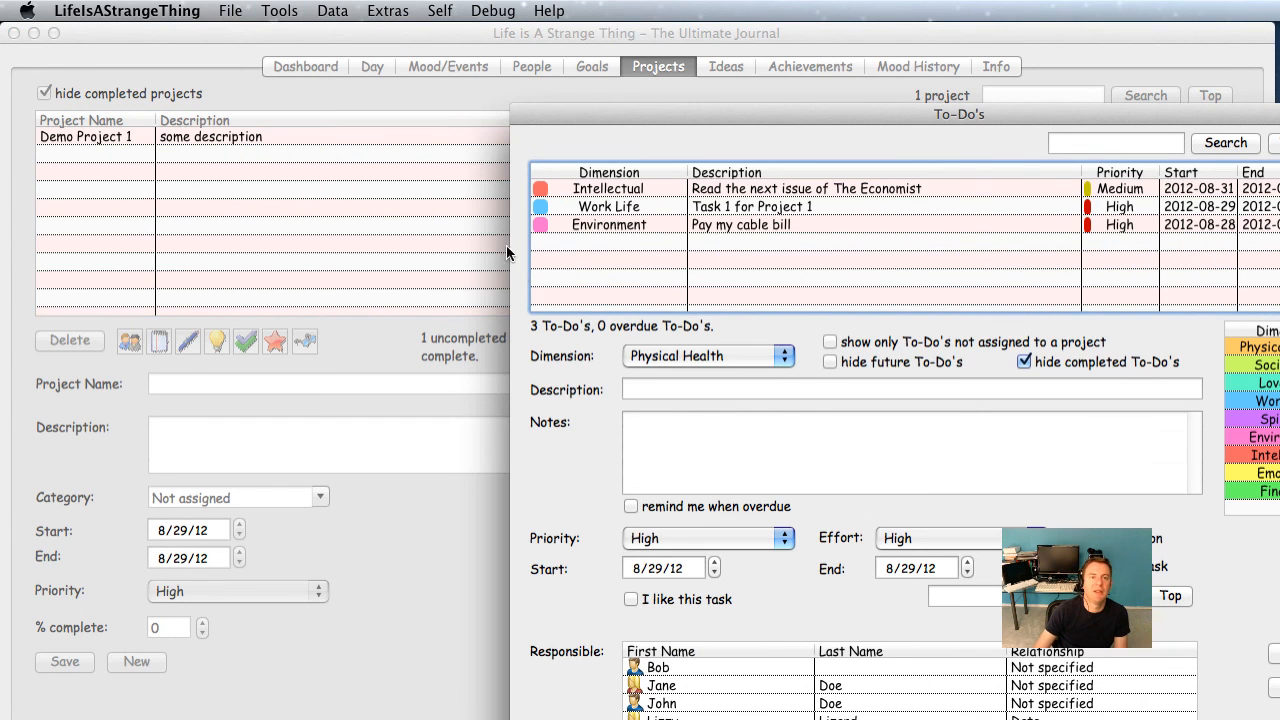
drag(636, 116, 400, 44)
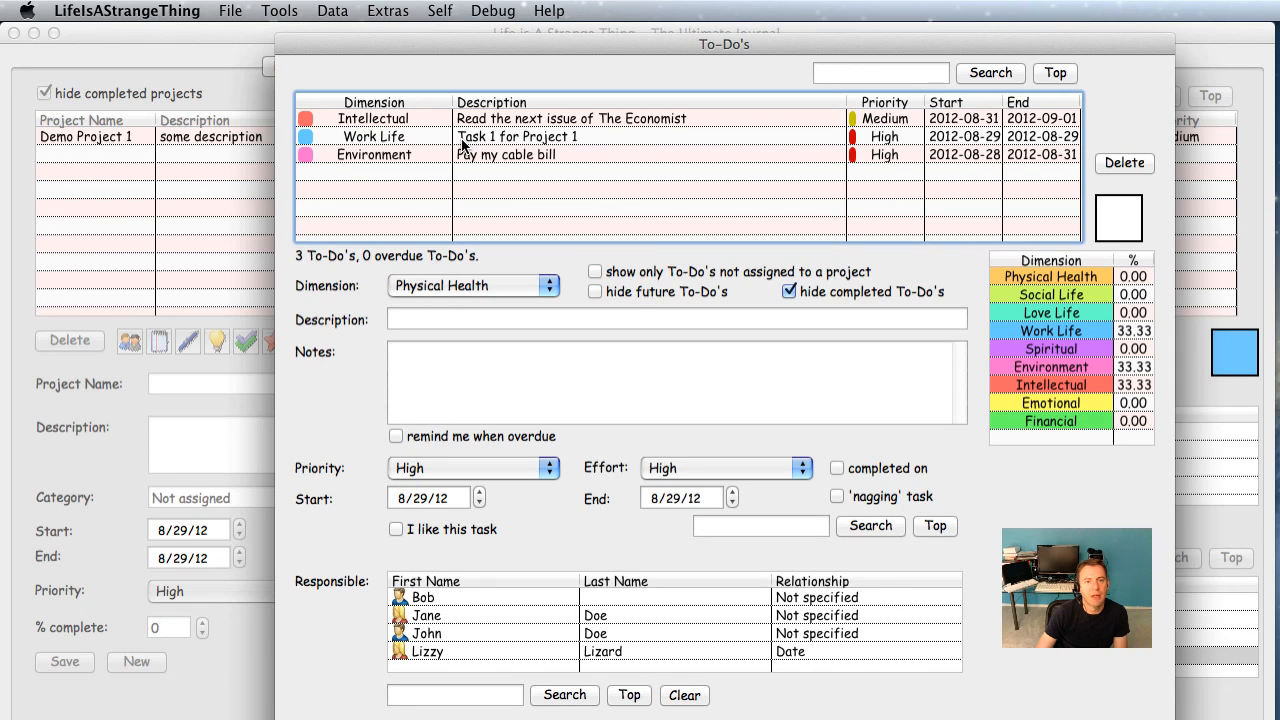
click(596, 271)
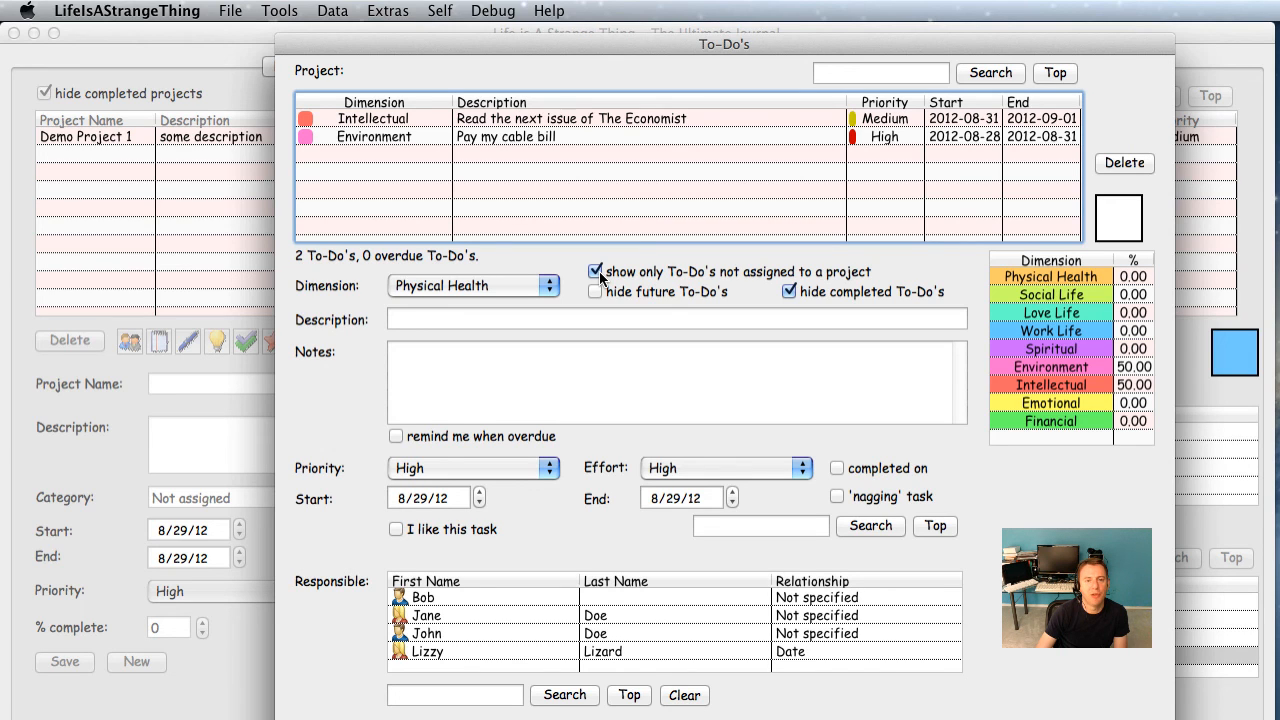
click(599, 273)
key(super+w)
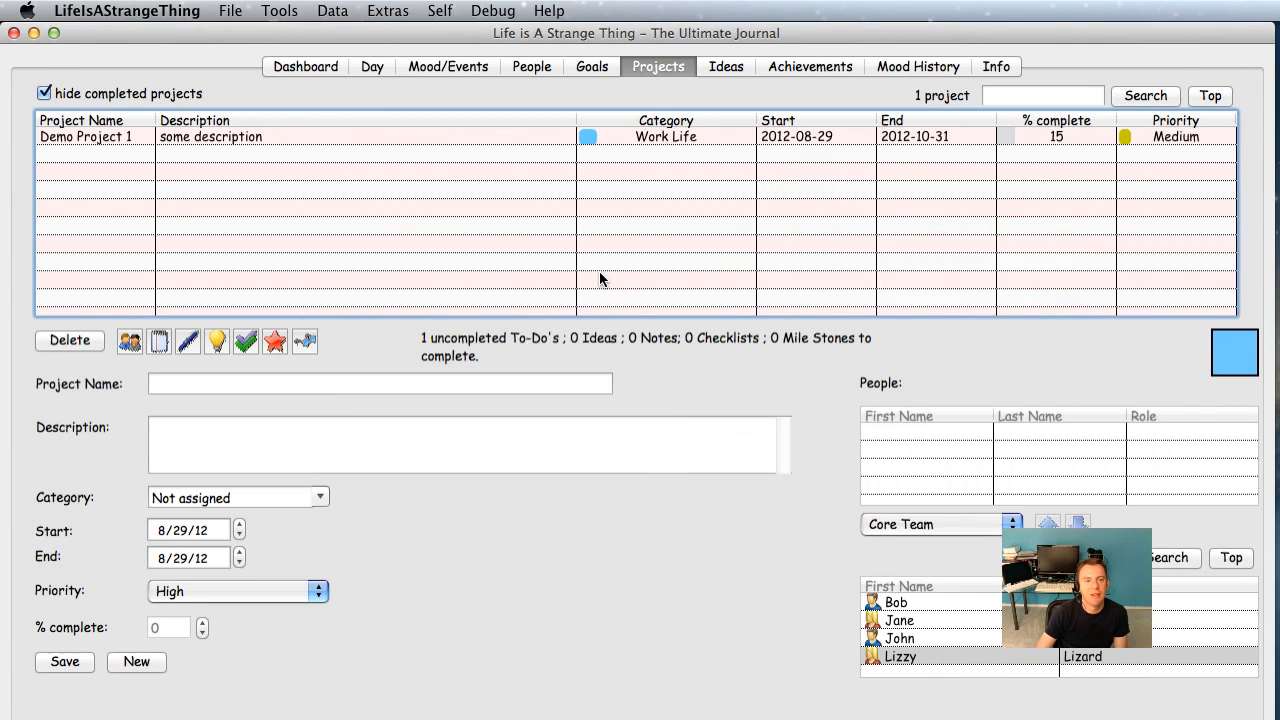
- Select Demo Project 1, look over its notes window, and close it without adding a note
click(188, 342)
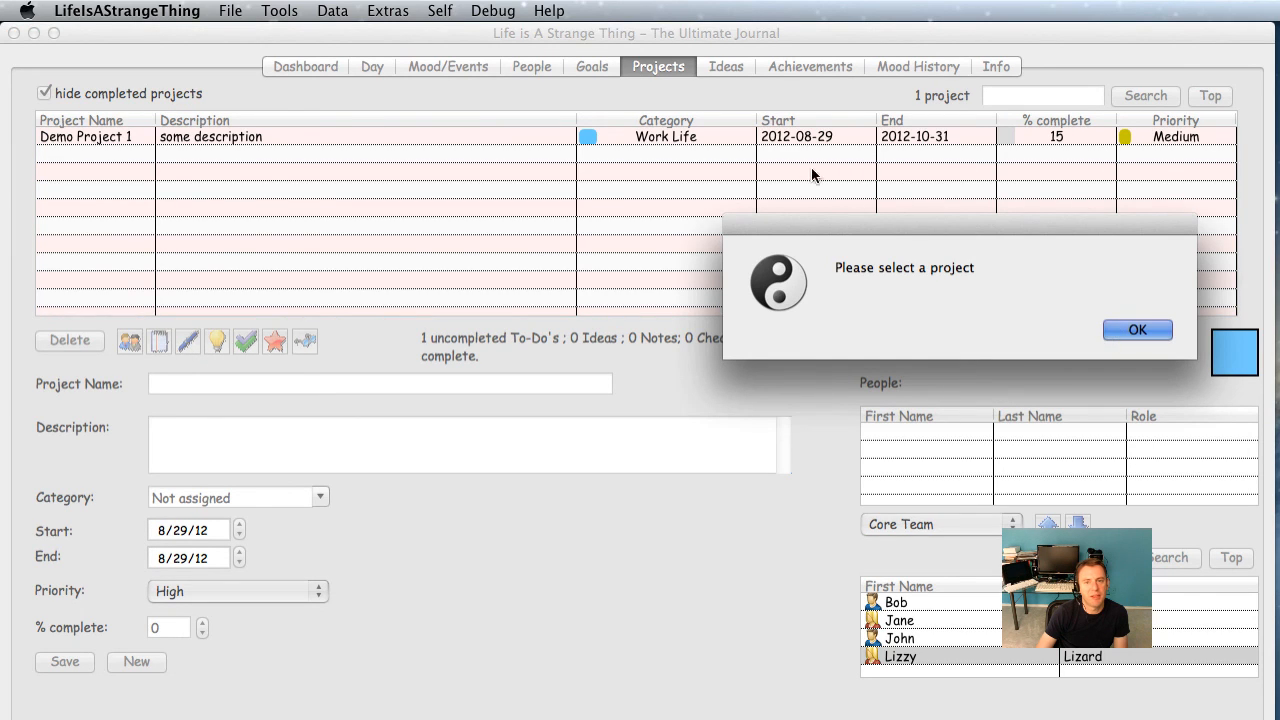
key(Return)
click(802, 136)
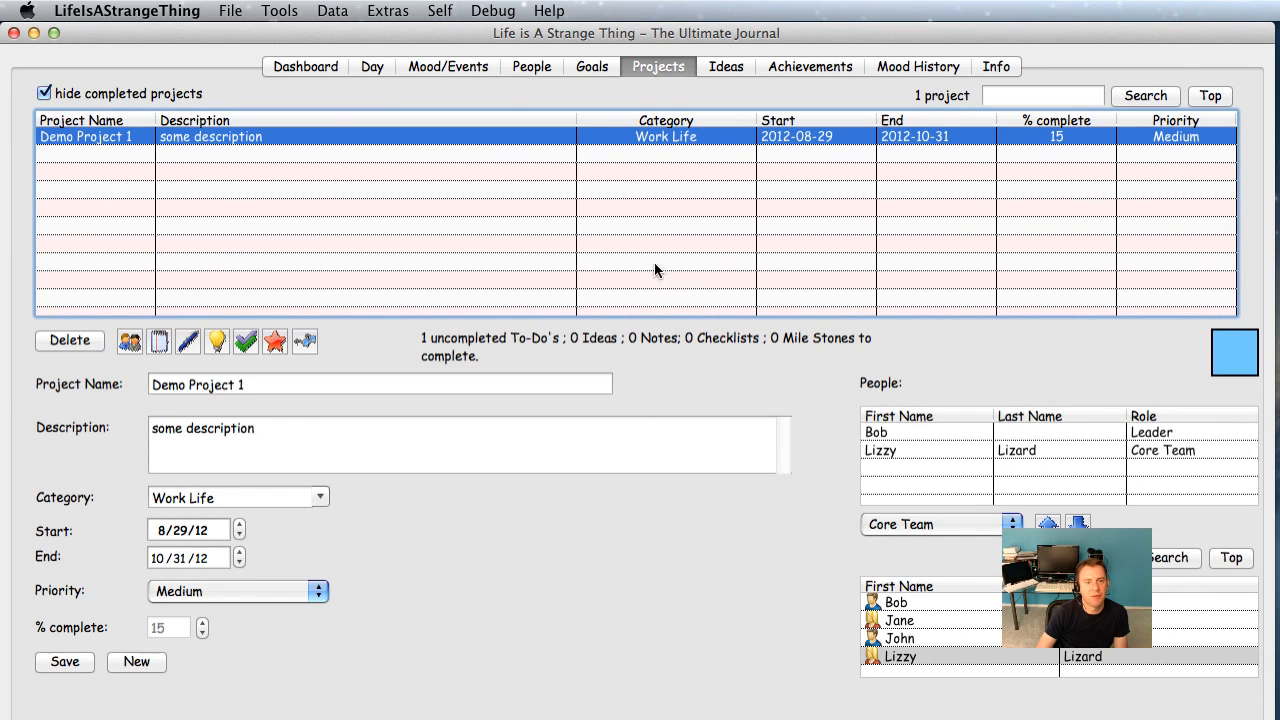
click(192, 341)
drag(566, 118, 208, 53)
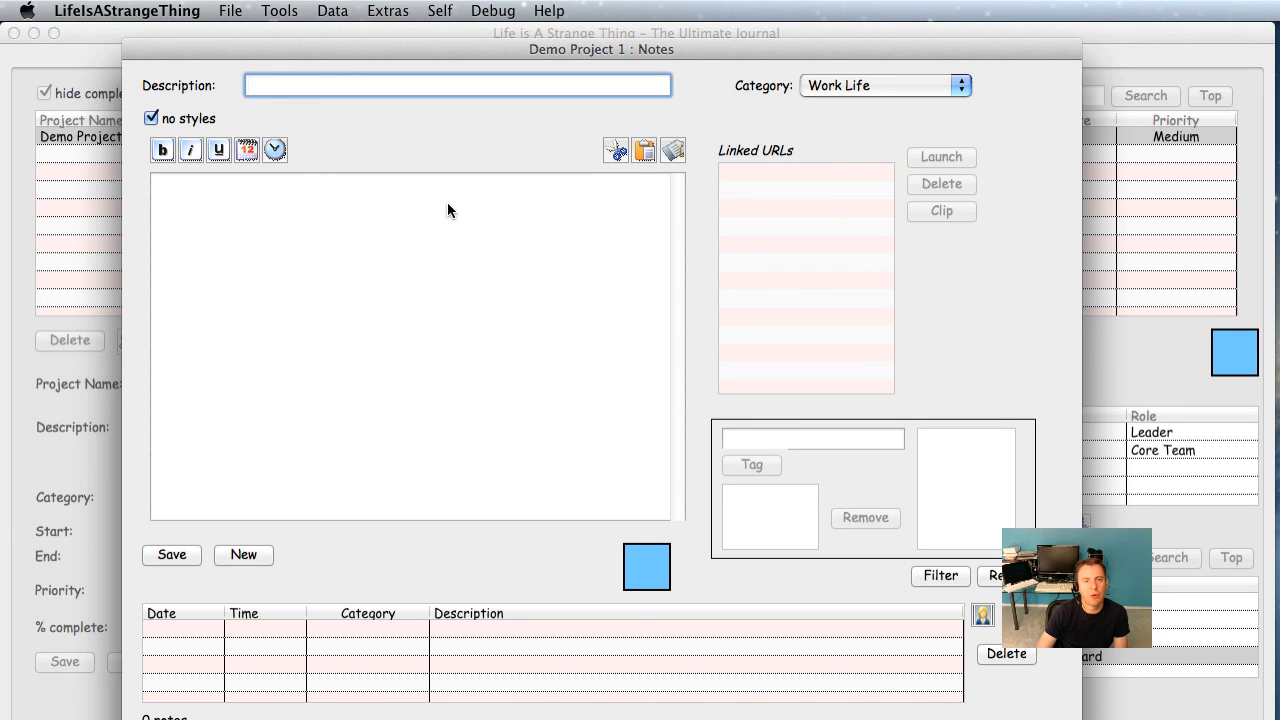
key(Escape)
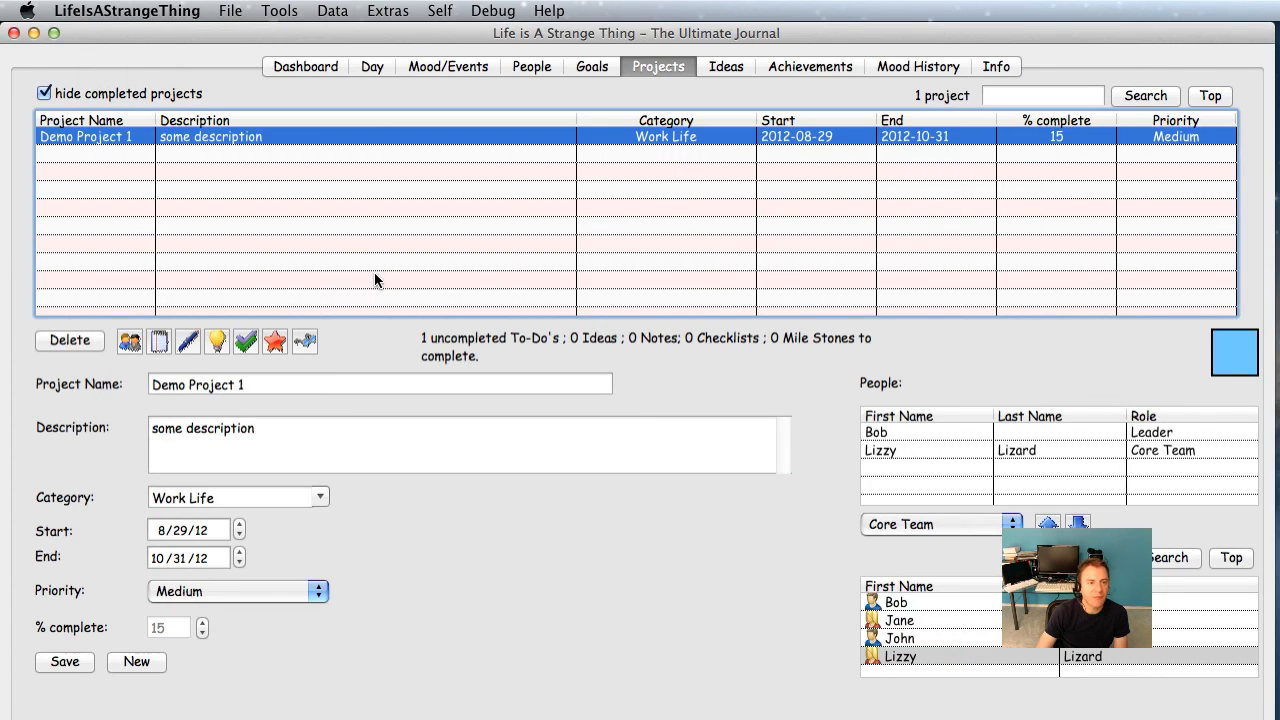
- Save the idea "An idea for project 1" for Demo Project 1 with category Work Life and High priority
click(216, 342)
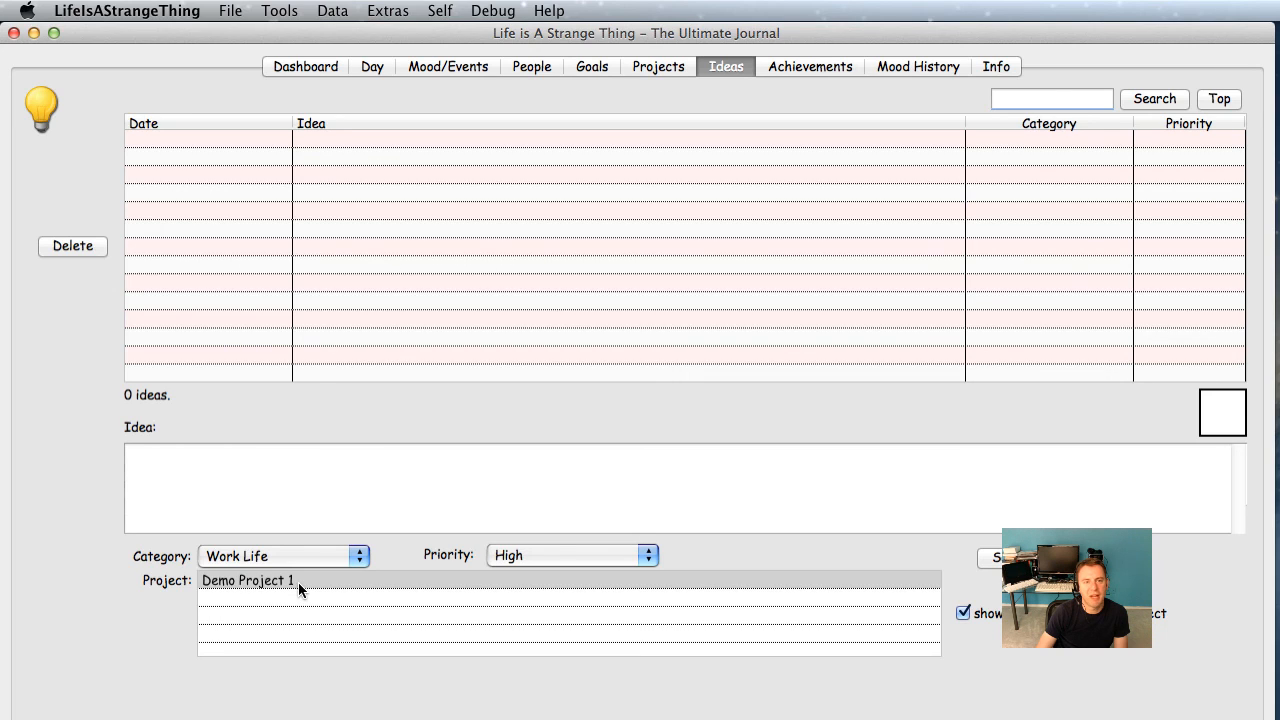
click(309, 483)
text(AN)
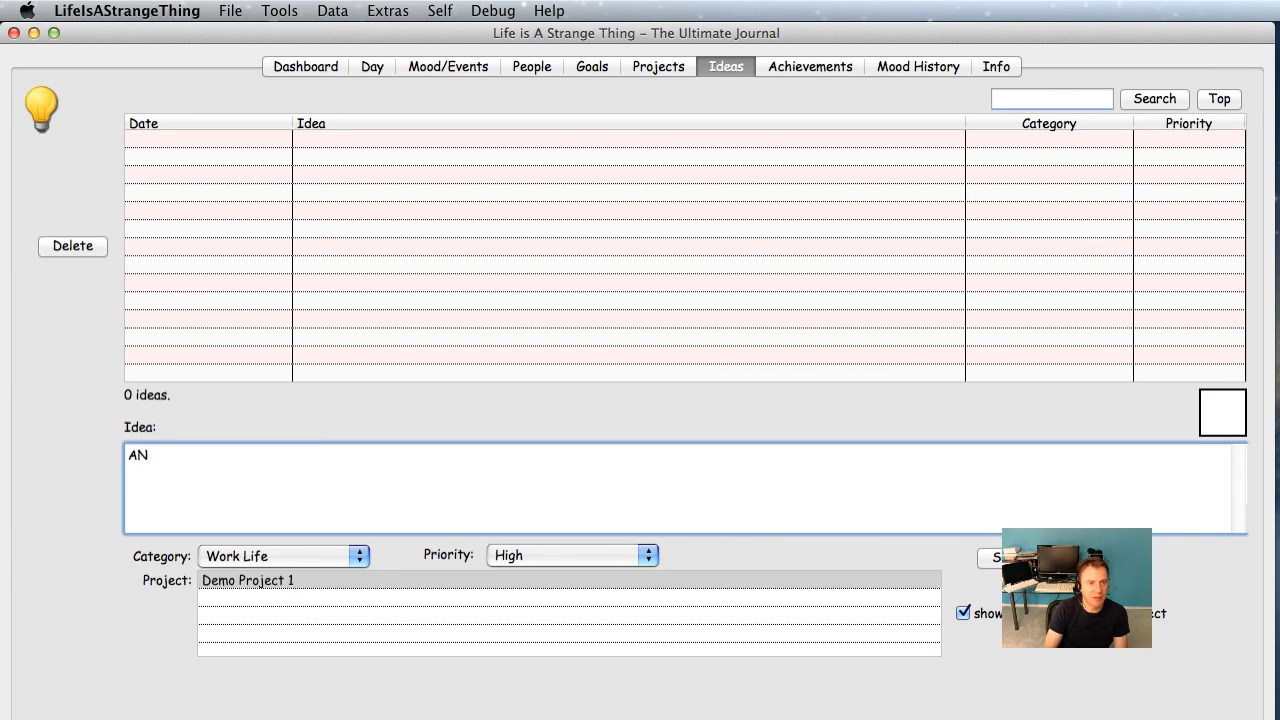
key(BackSpace)
text(n idea)
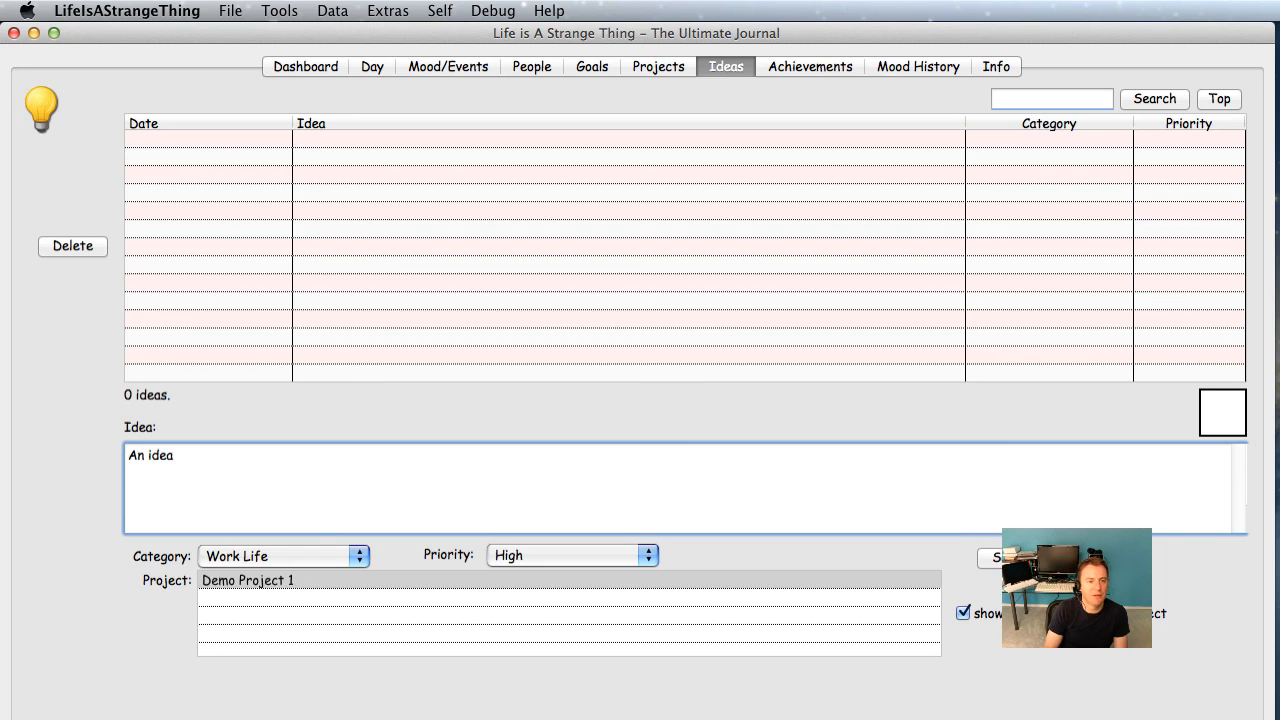
text( for project 1)
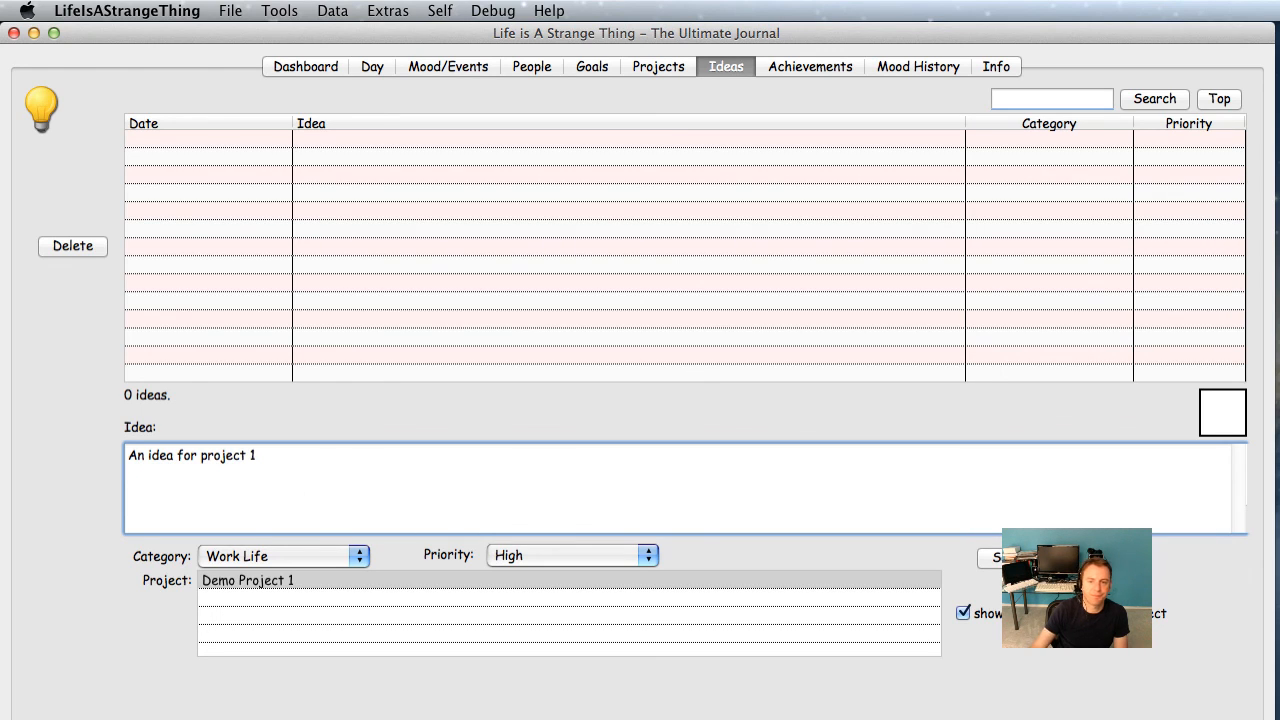
click(996, 562)
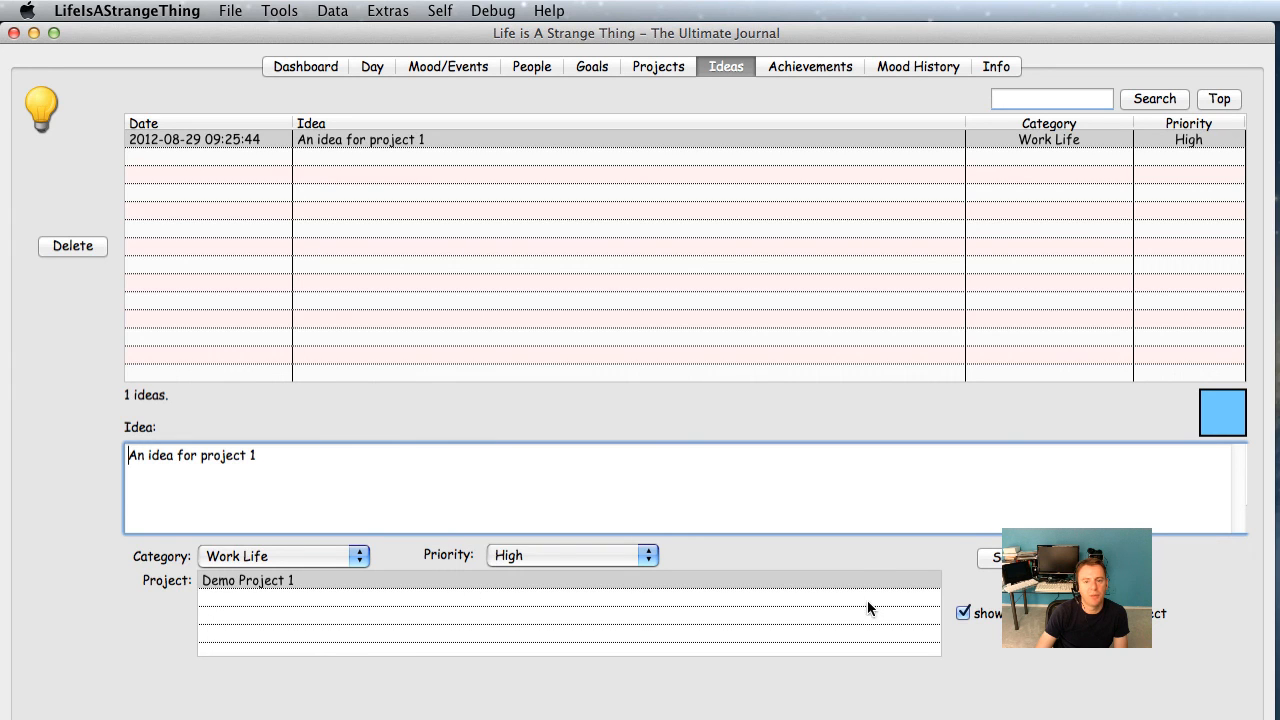
- Return to the projects and add the milestone "Mile Stone for Project 1" dated 9/30/12 to Demo Project 1
click(647, 68)
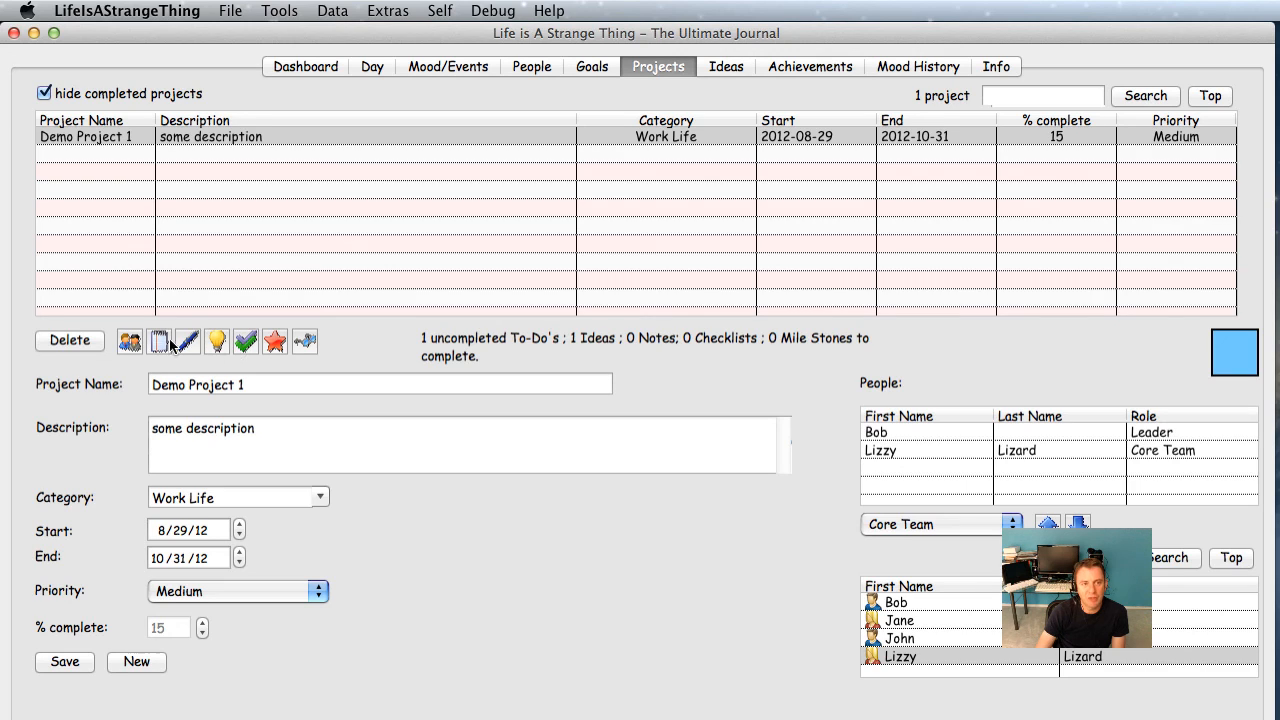
click(275, 343)
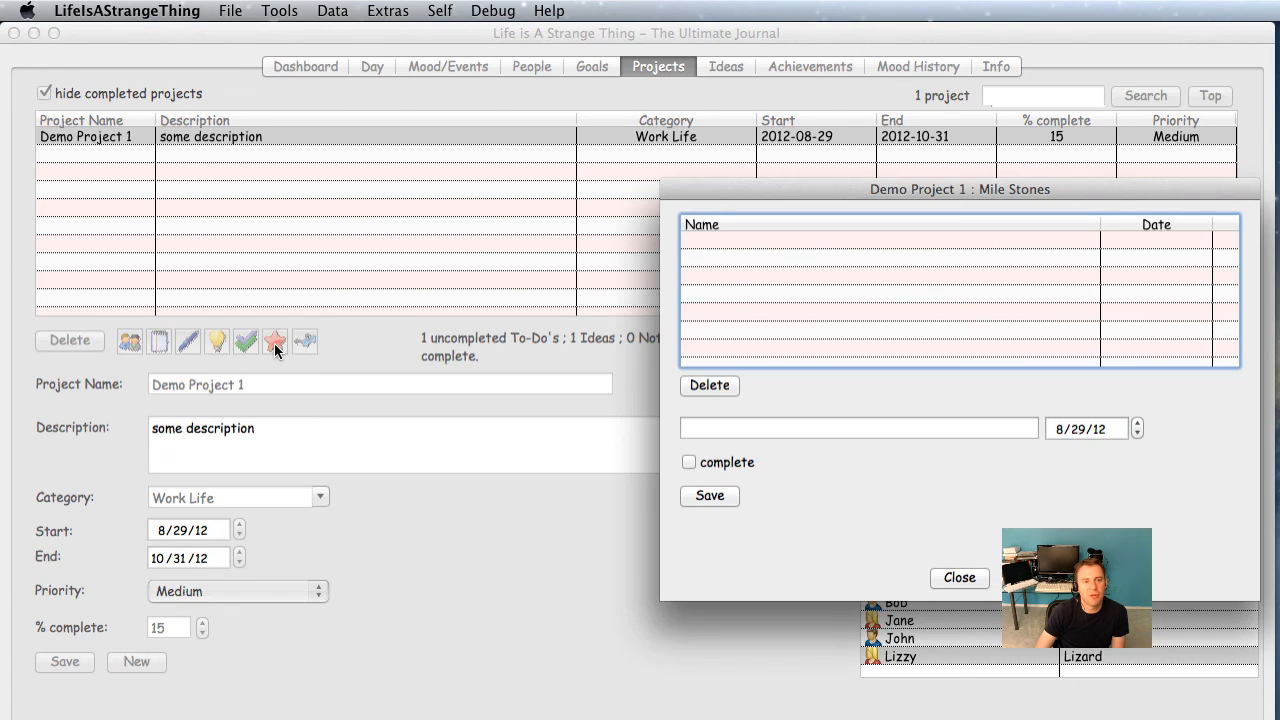
click(751, 430)
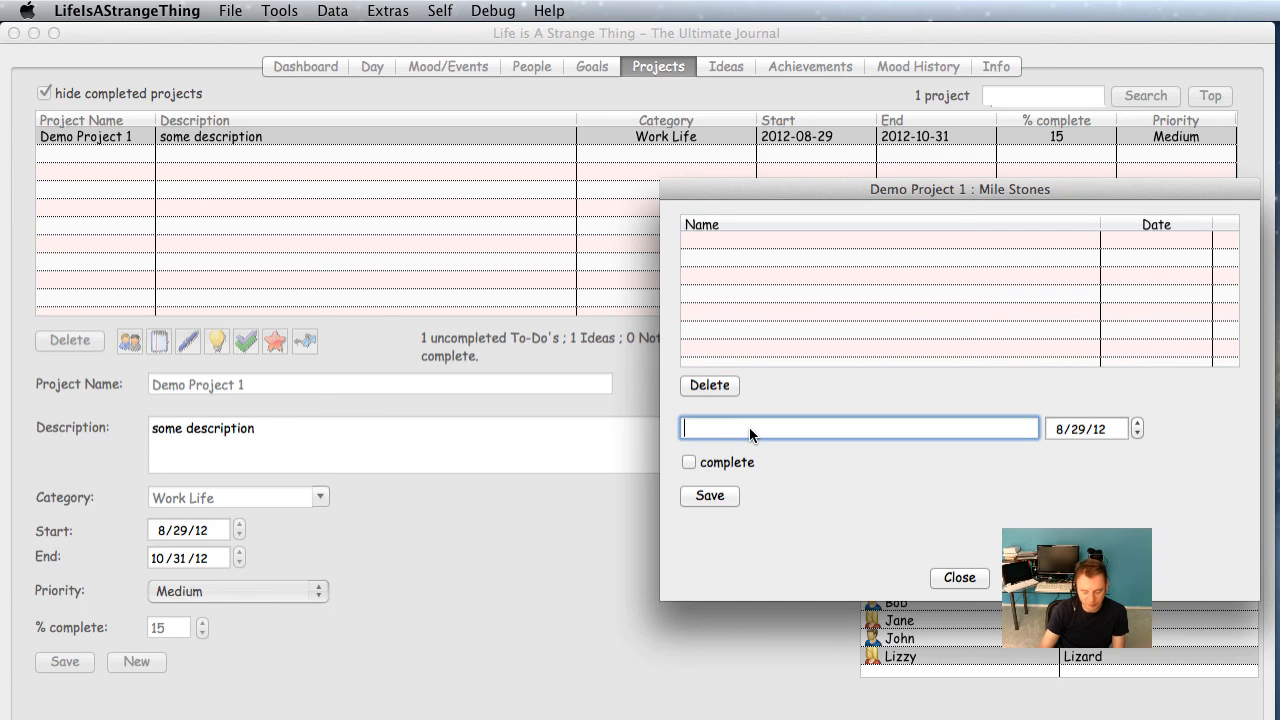
text(Mile Stone )
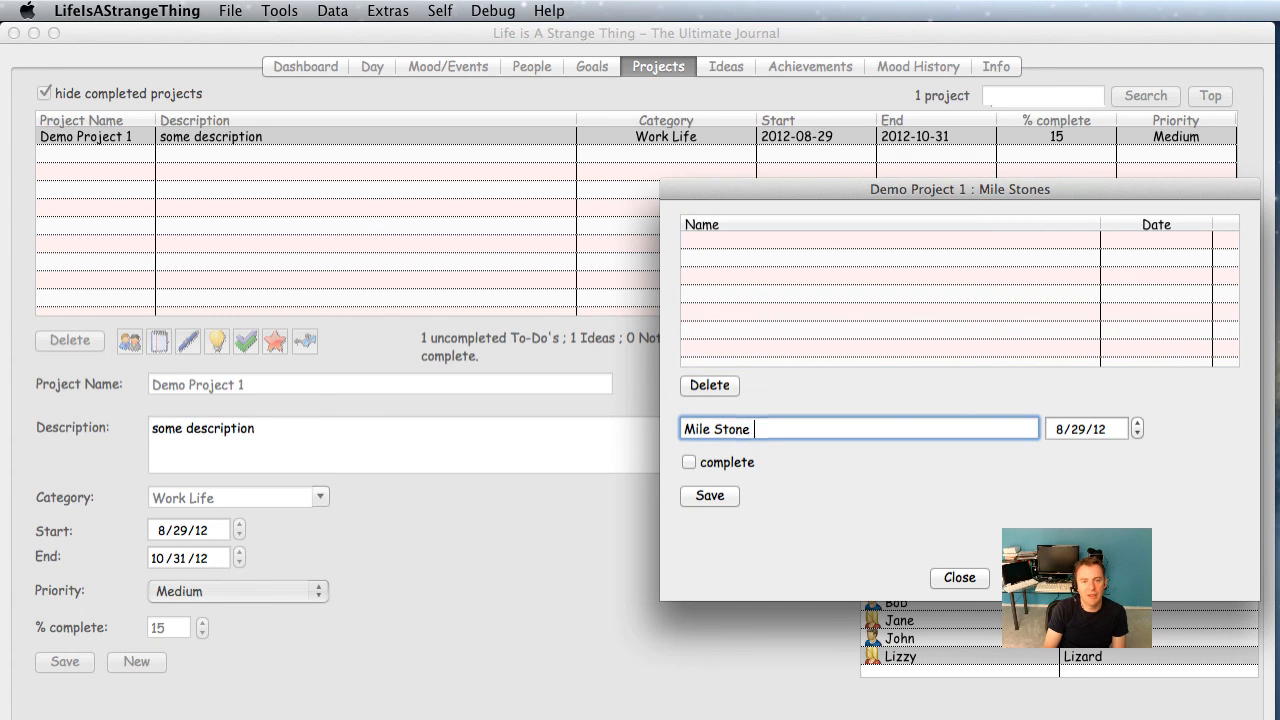
text(for Proje)
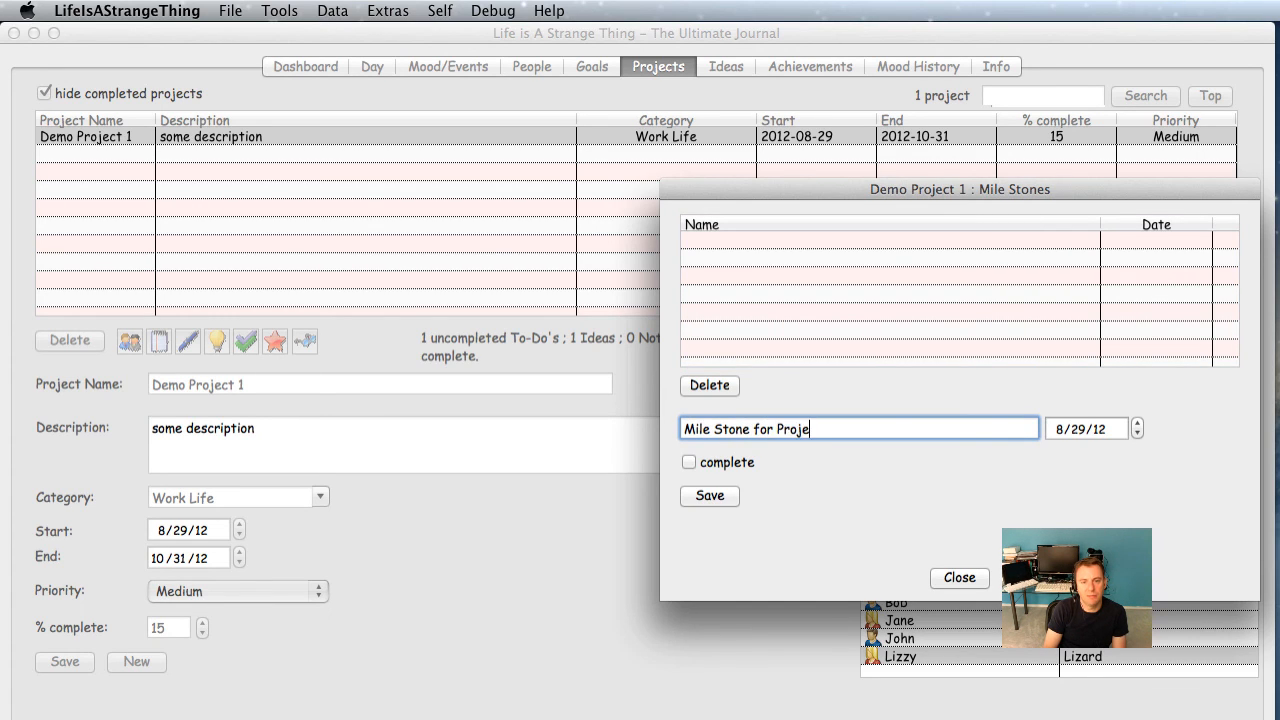
text(ct 1)
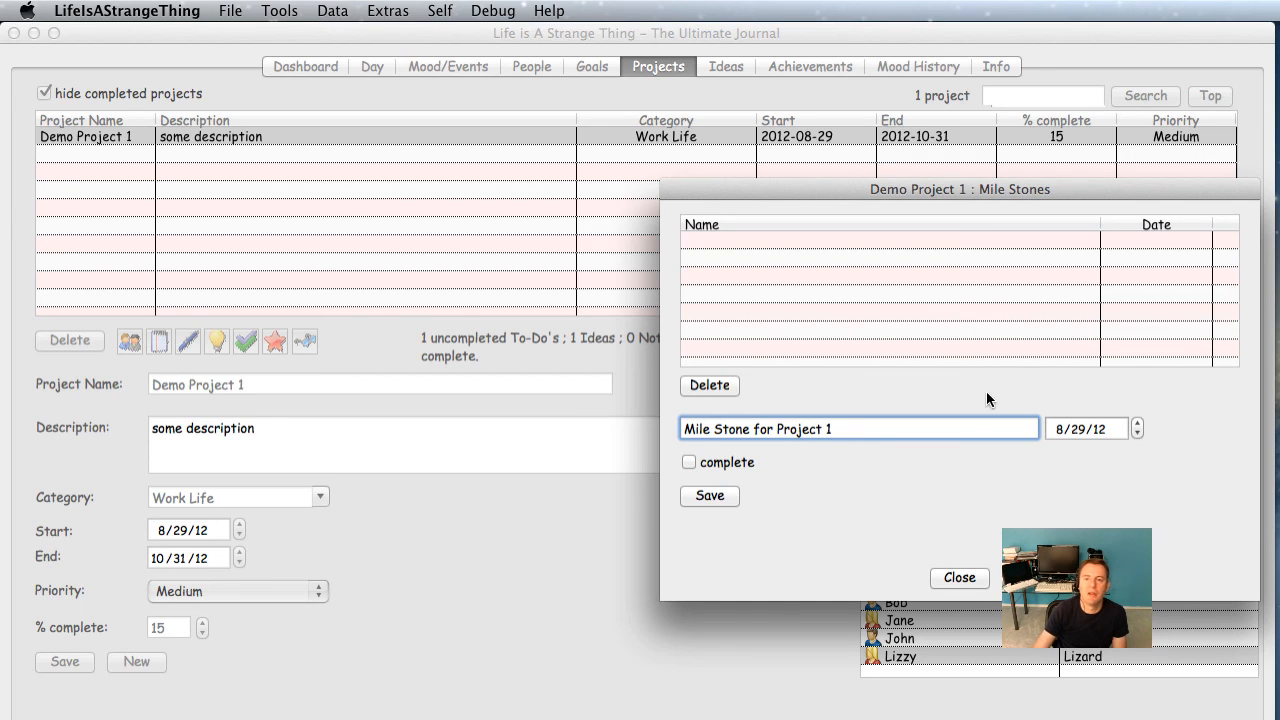
click(1060, 430)
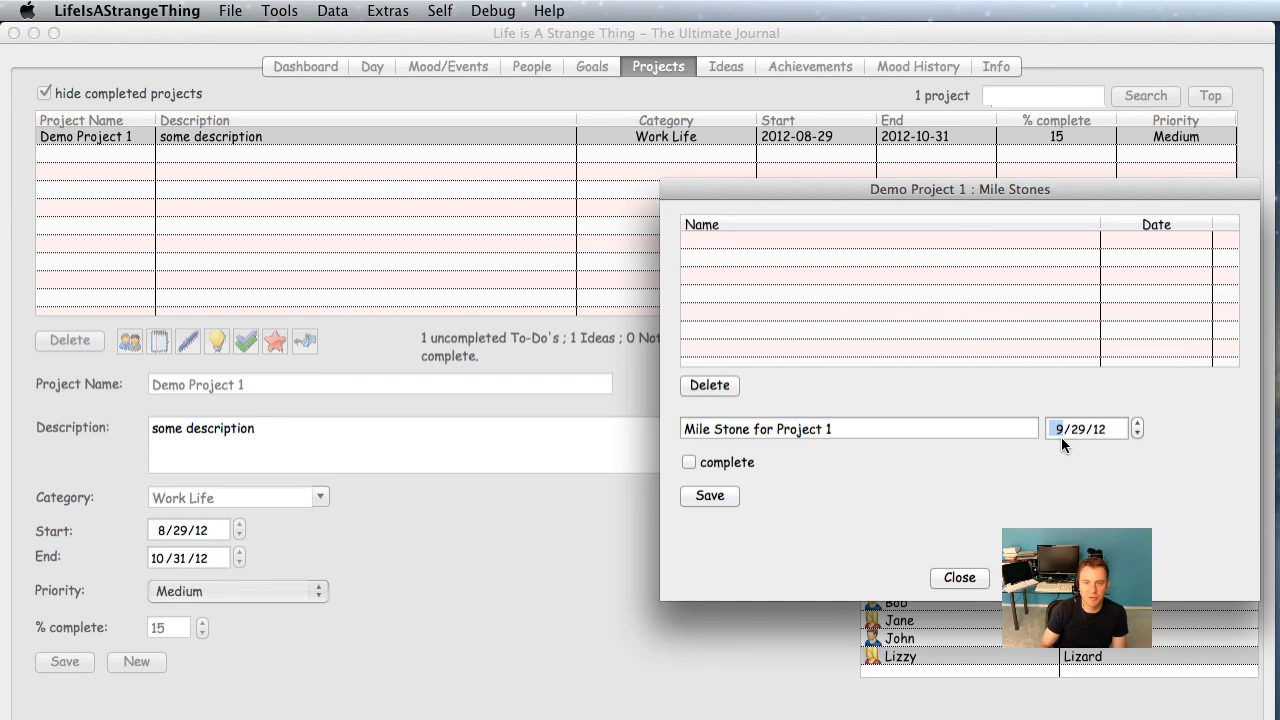
text(9/30)
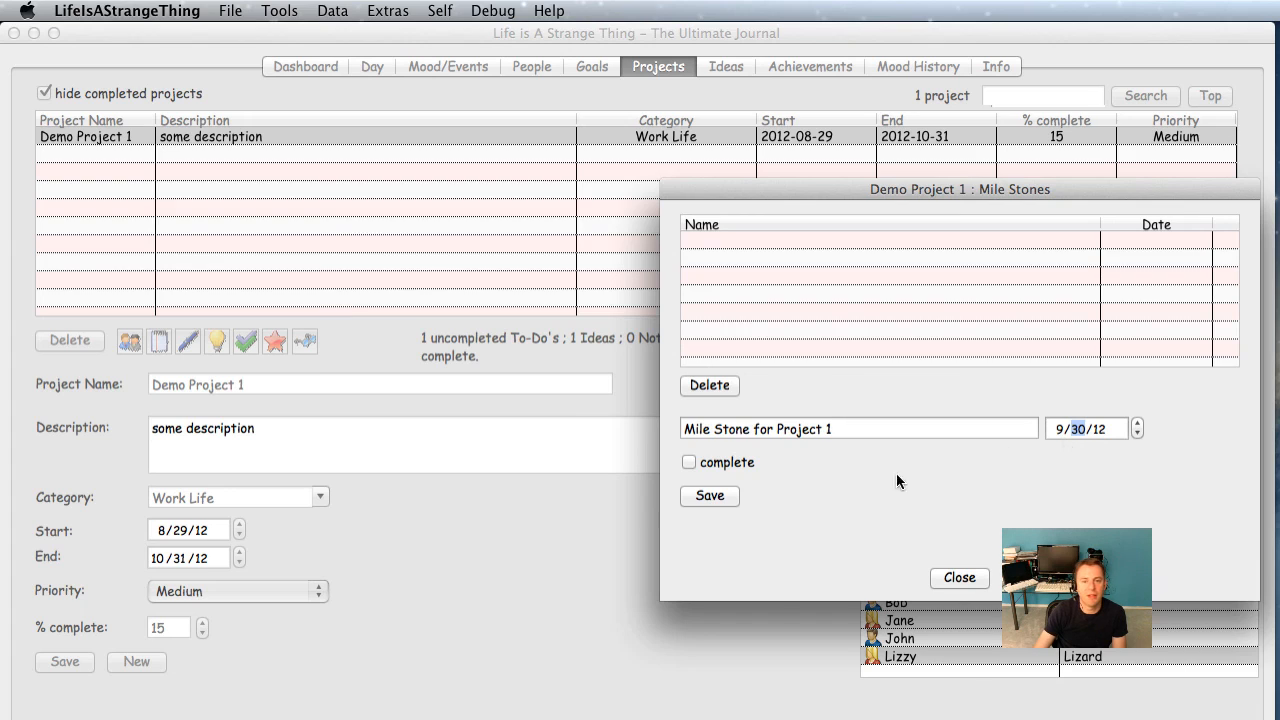
click(736, 495)
- Save a second milestone "Another mile stone" dated 10/15/12 for Demo Project 1 and close the milestones window
click(752, 431)
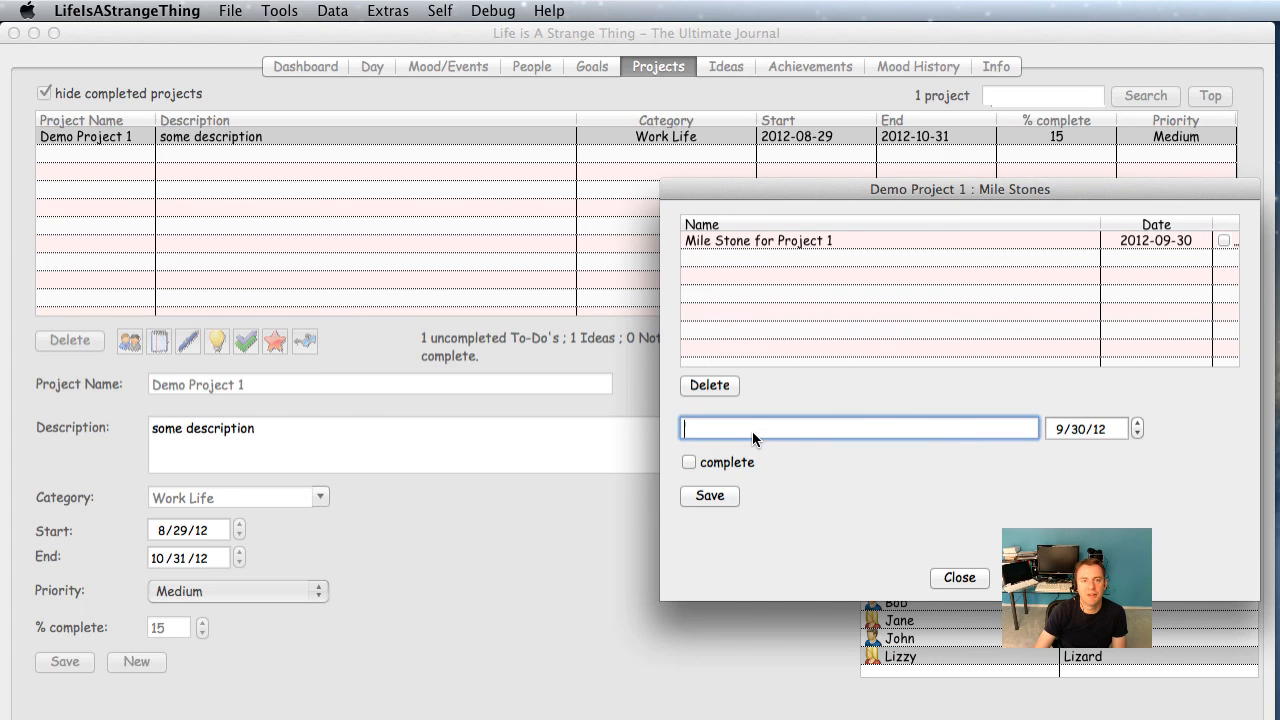
text(Another )
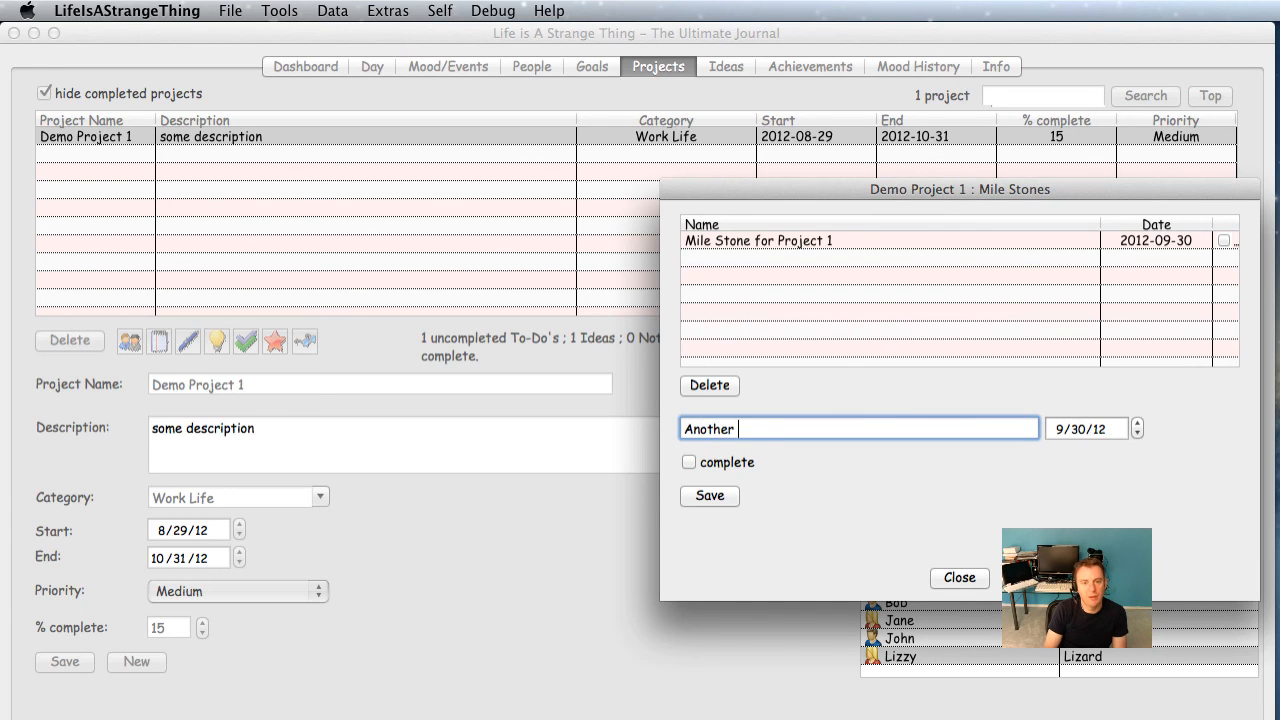
text(mile stone)
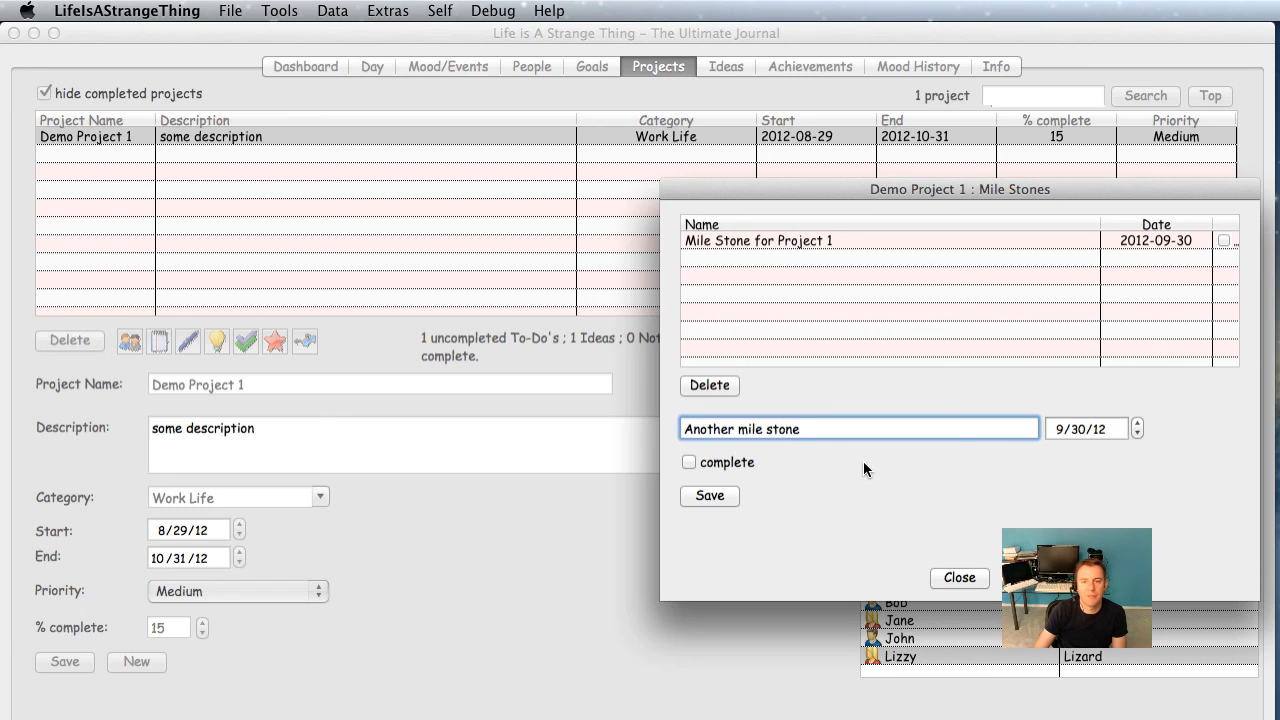
click(1058, 430)
text(10)
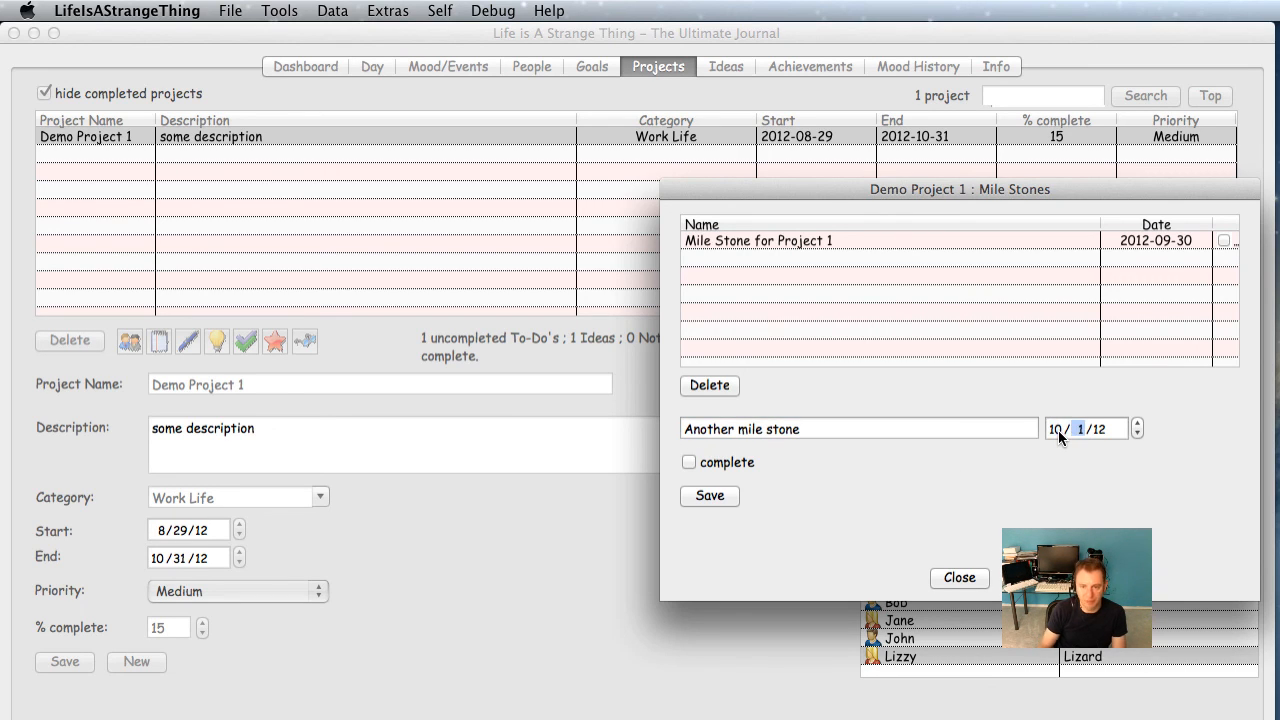
key(Tab)
text(15)
click(710, 496)
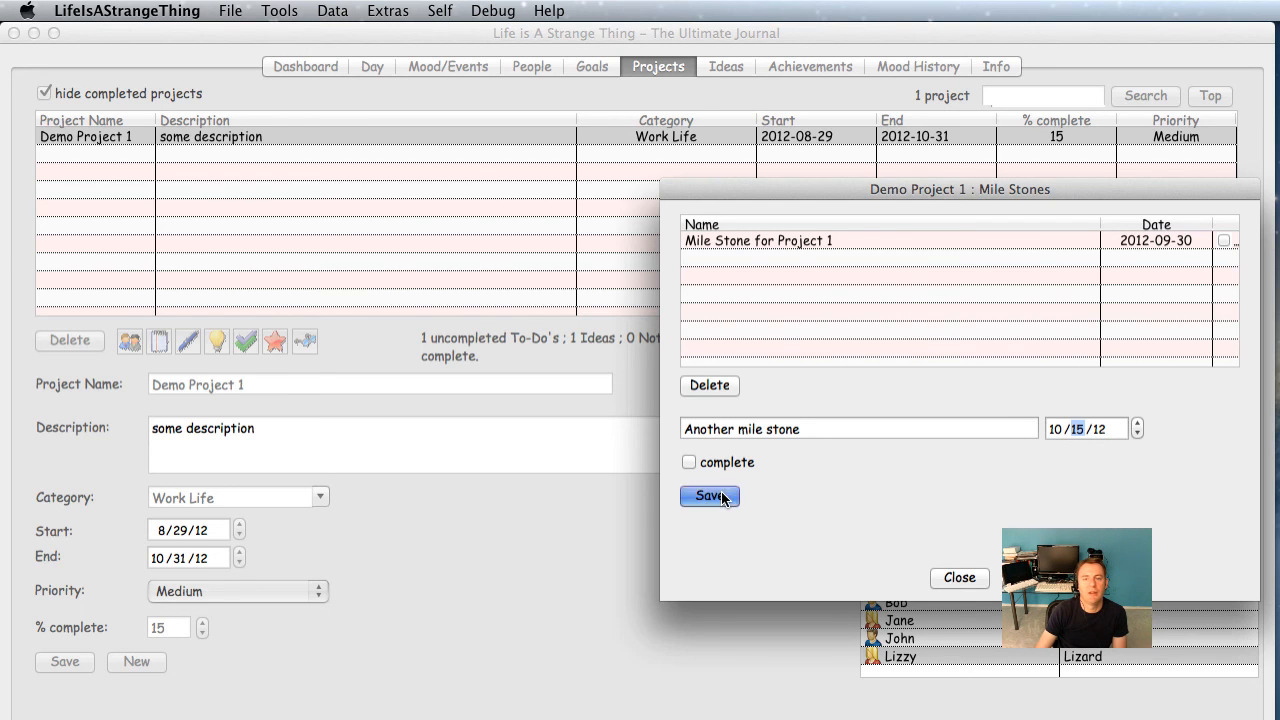
key(Escape)
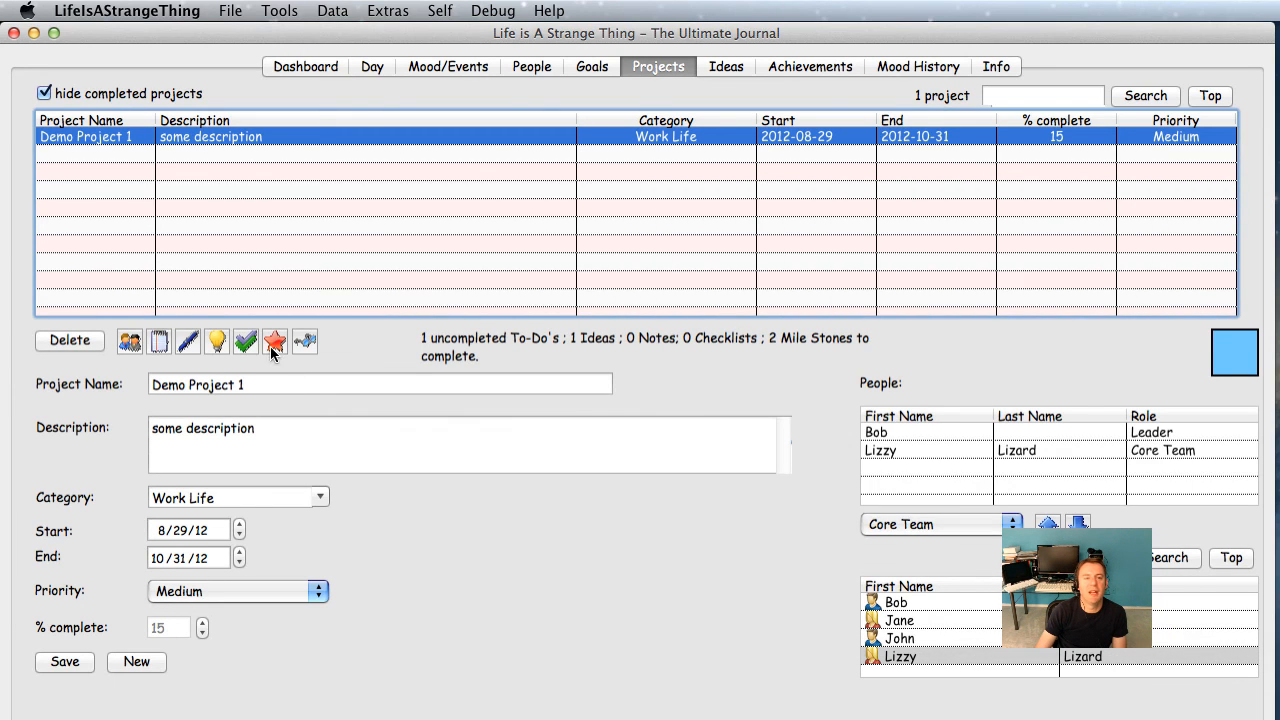
- View Demo Project 1's milestone list, look over the project's review form, and close both without changes
click(274, 344)
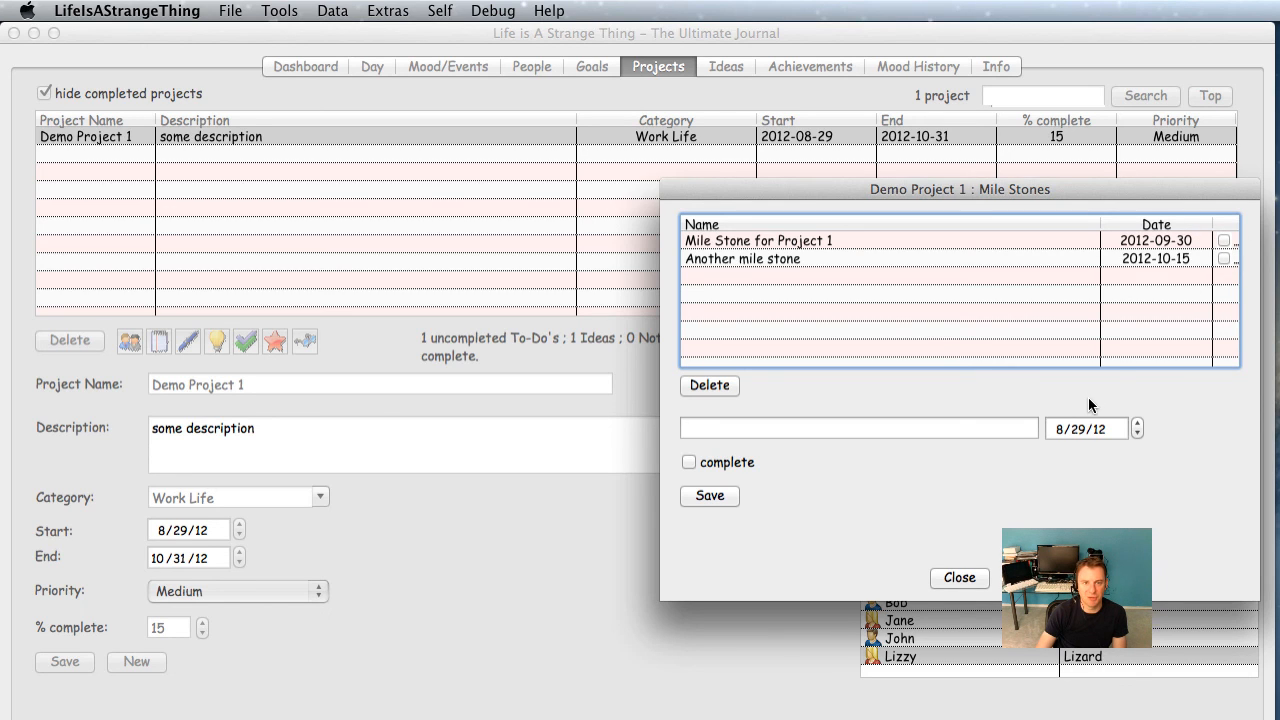
click(959, 577)
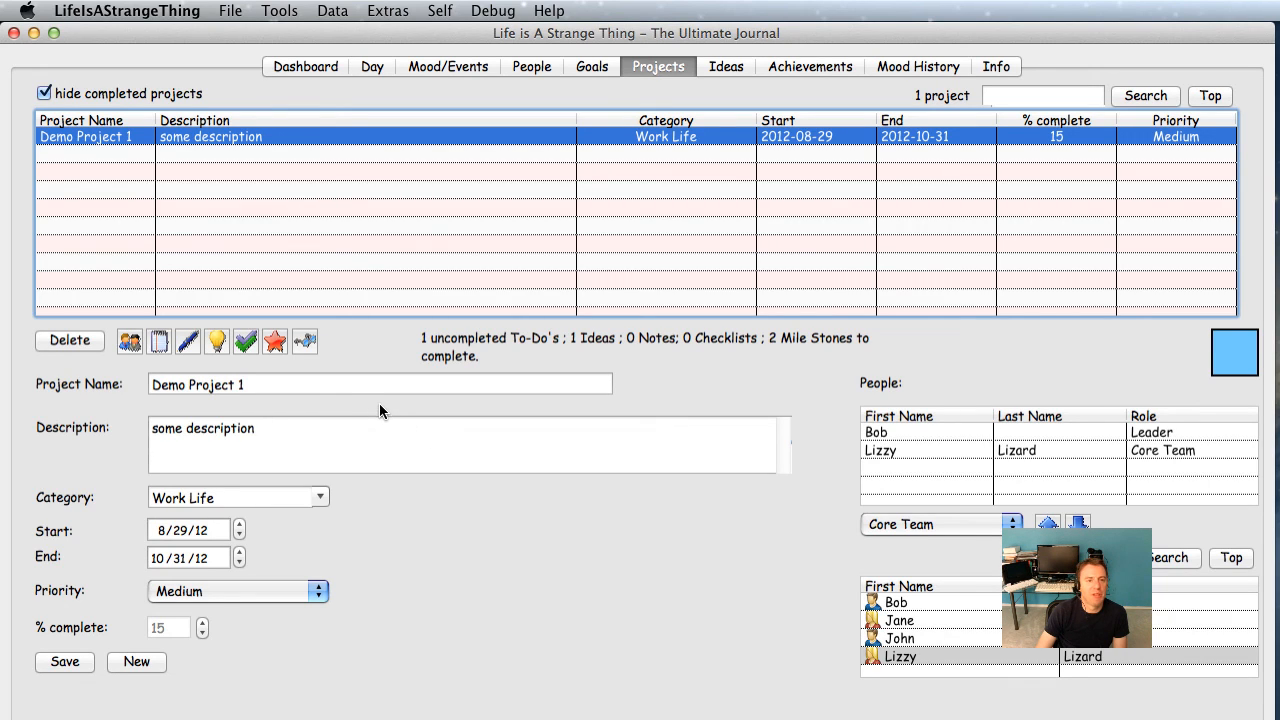
click(300, 342)
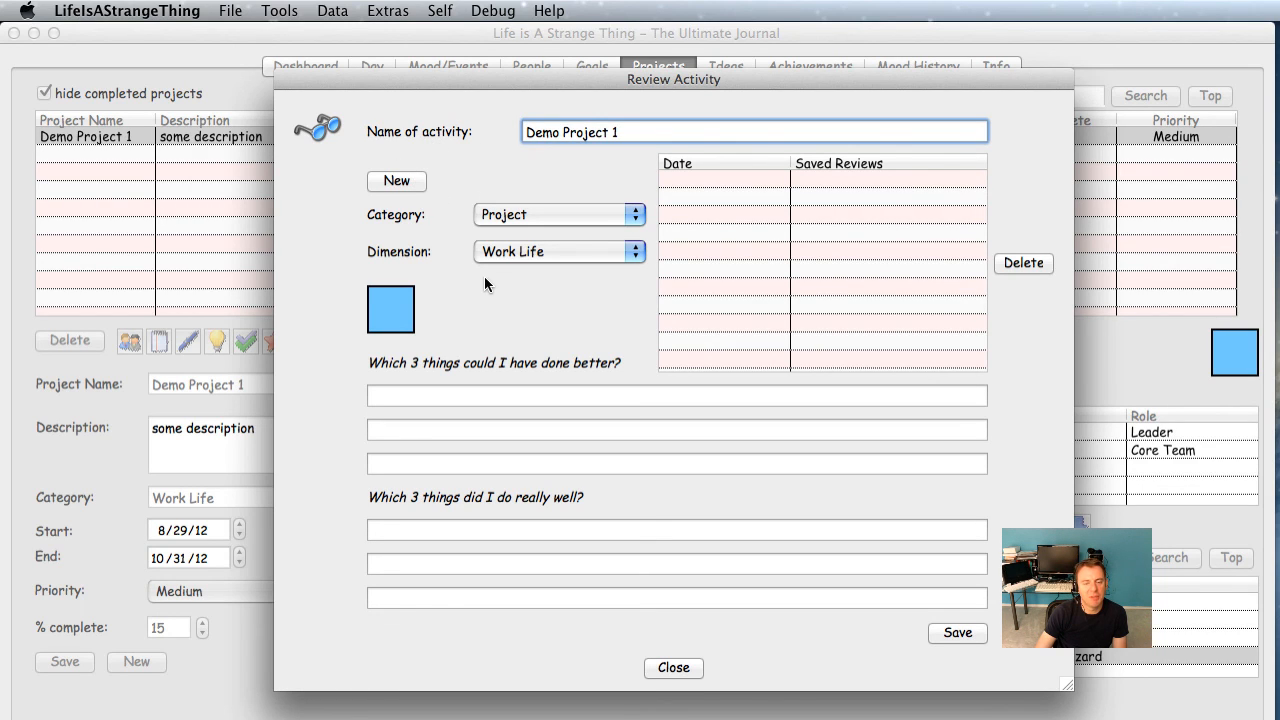
key(Escape)
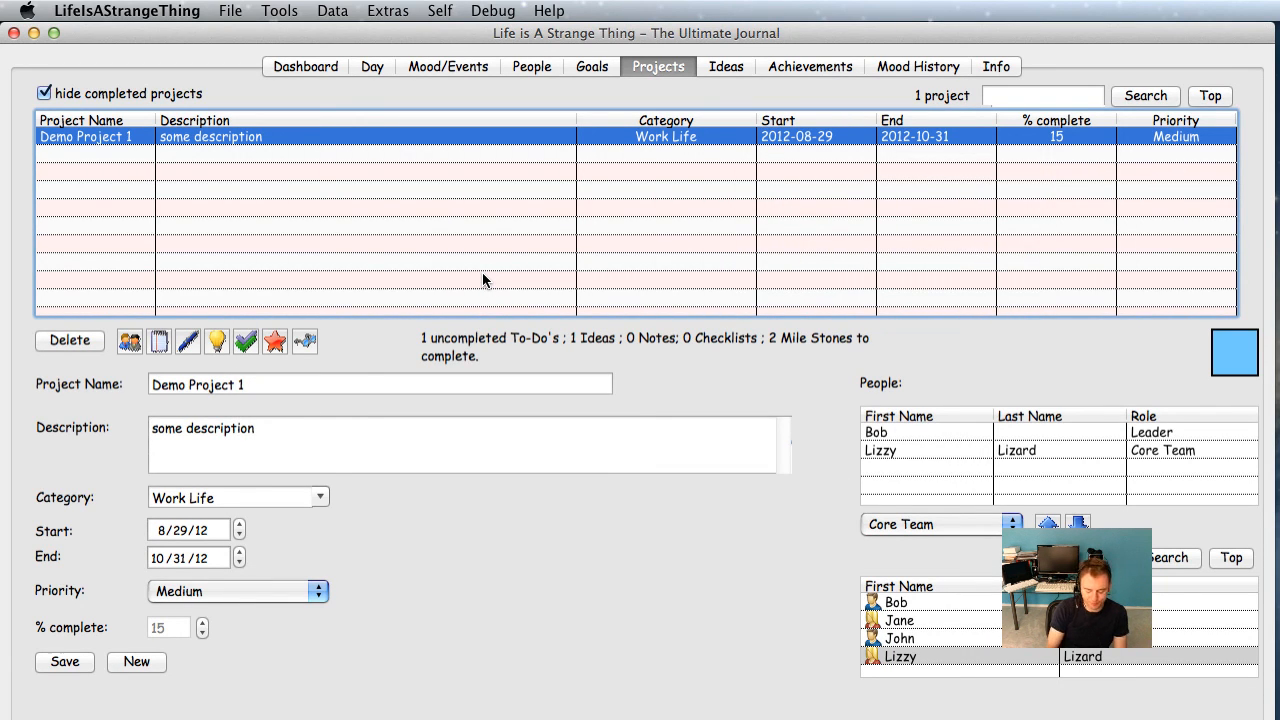
- In the general to-do list, show only to-dos not assigned to a project and save "Pay my cable bill" as completed on 8/29/12
key(super+t)
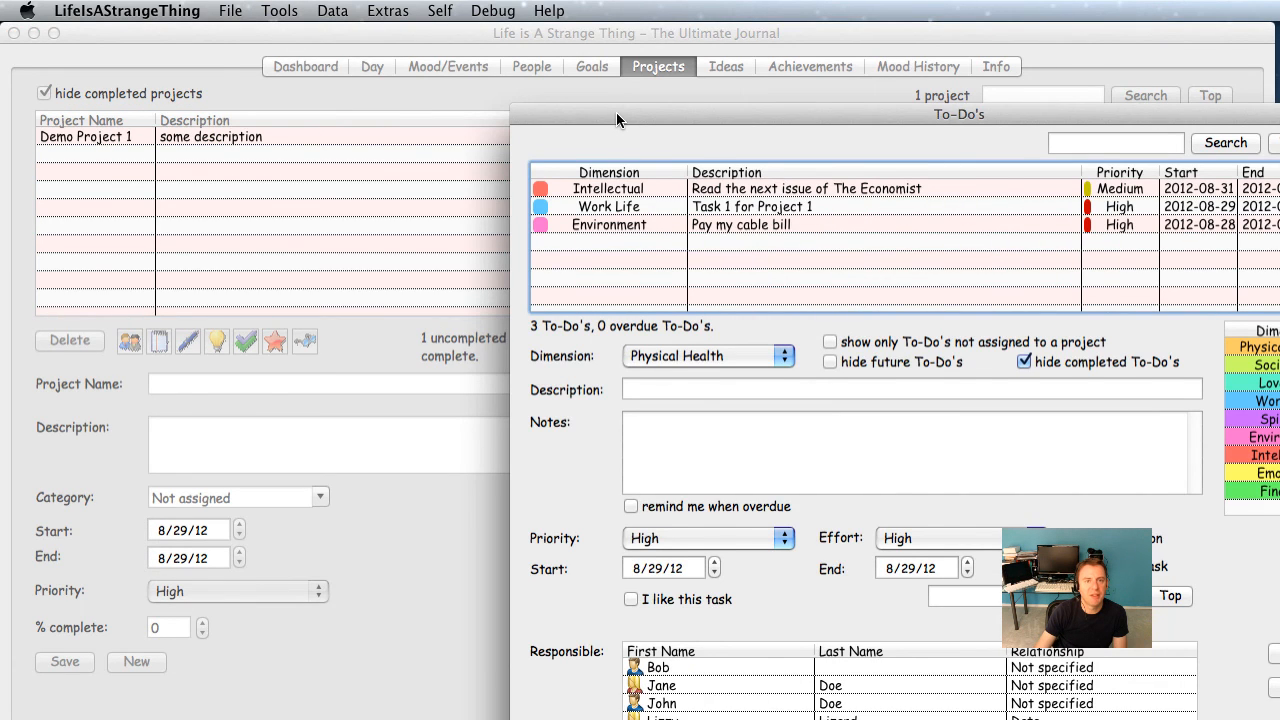
drag(616, 112, 299, 31)
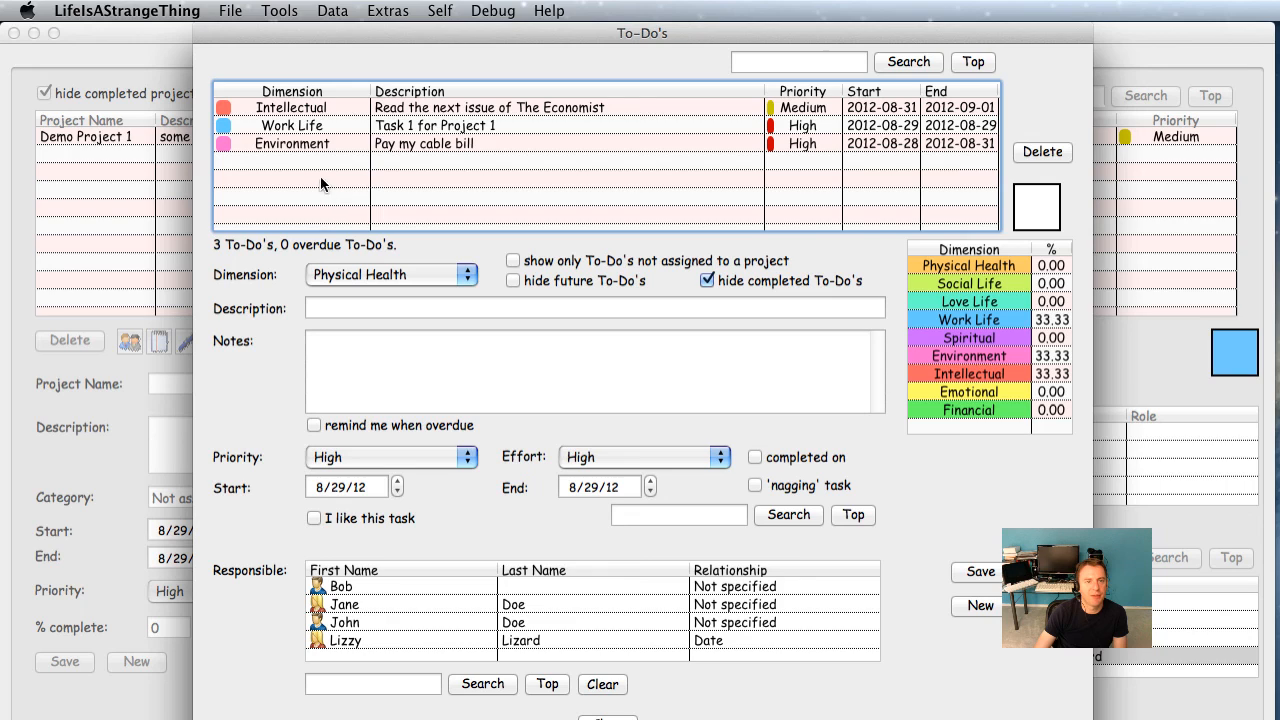
click(297, 143)
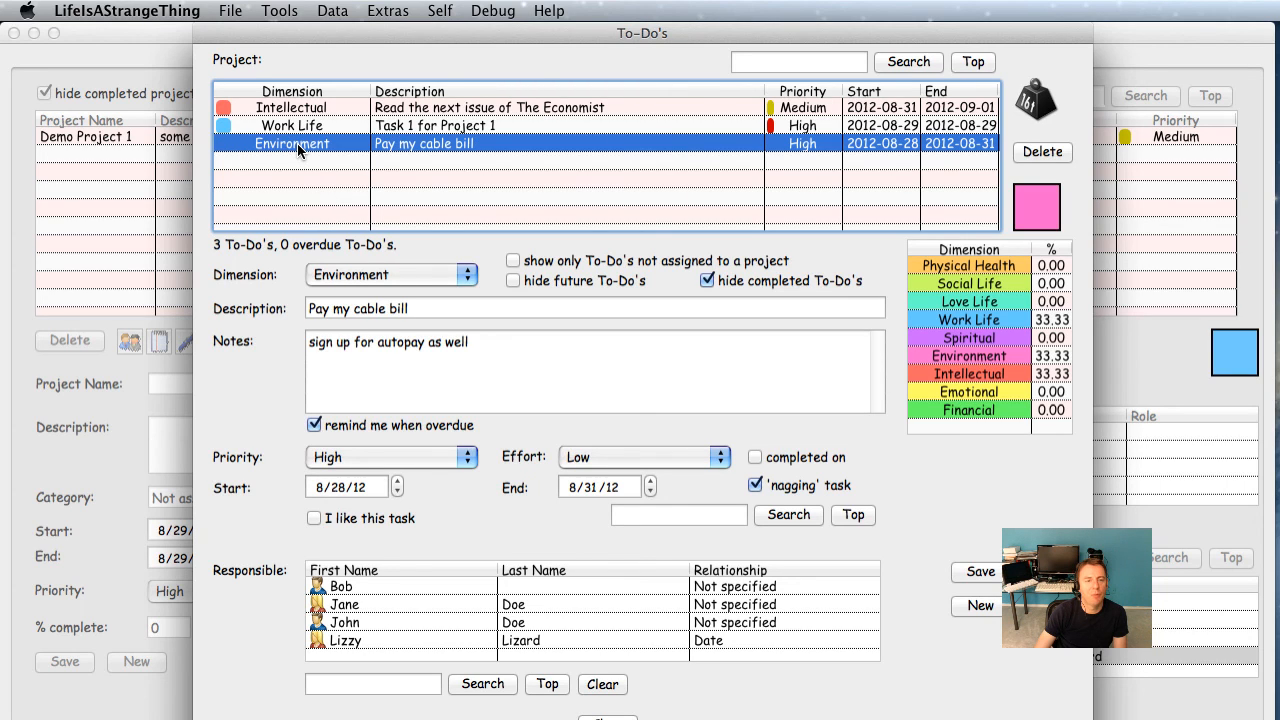
click(513, 261)
click(445, 126)
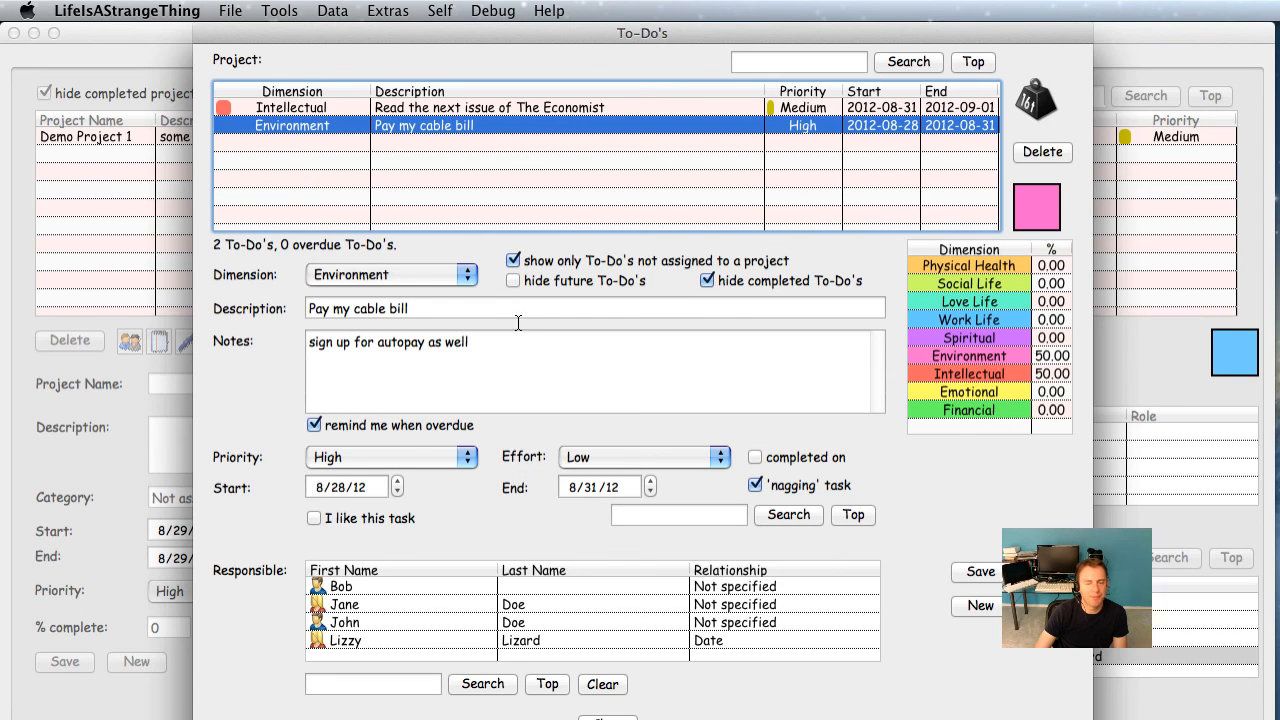
click(755, 457)
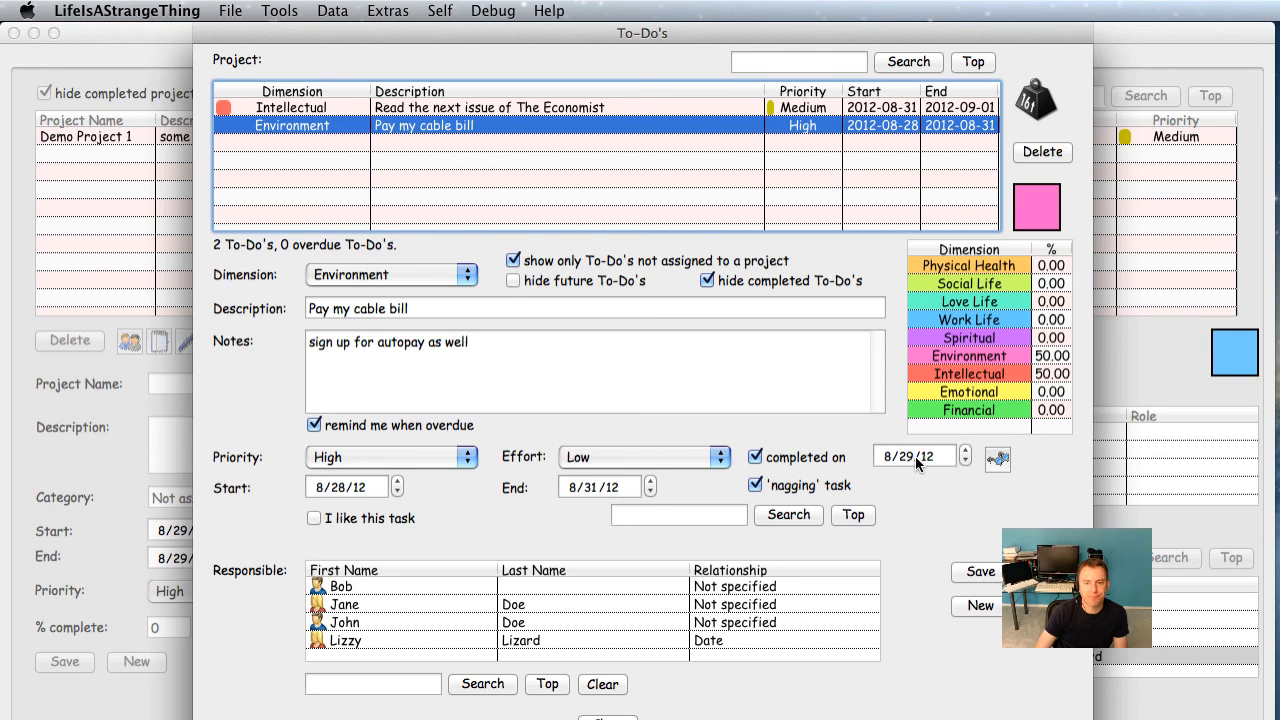
click(981, 573)
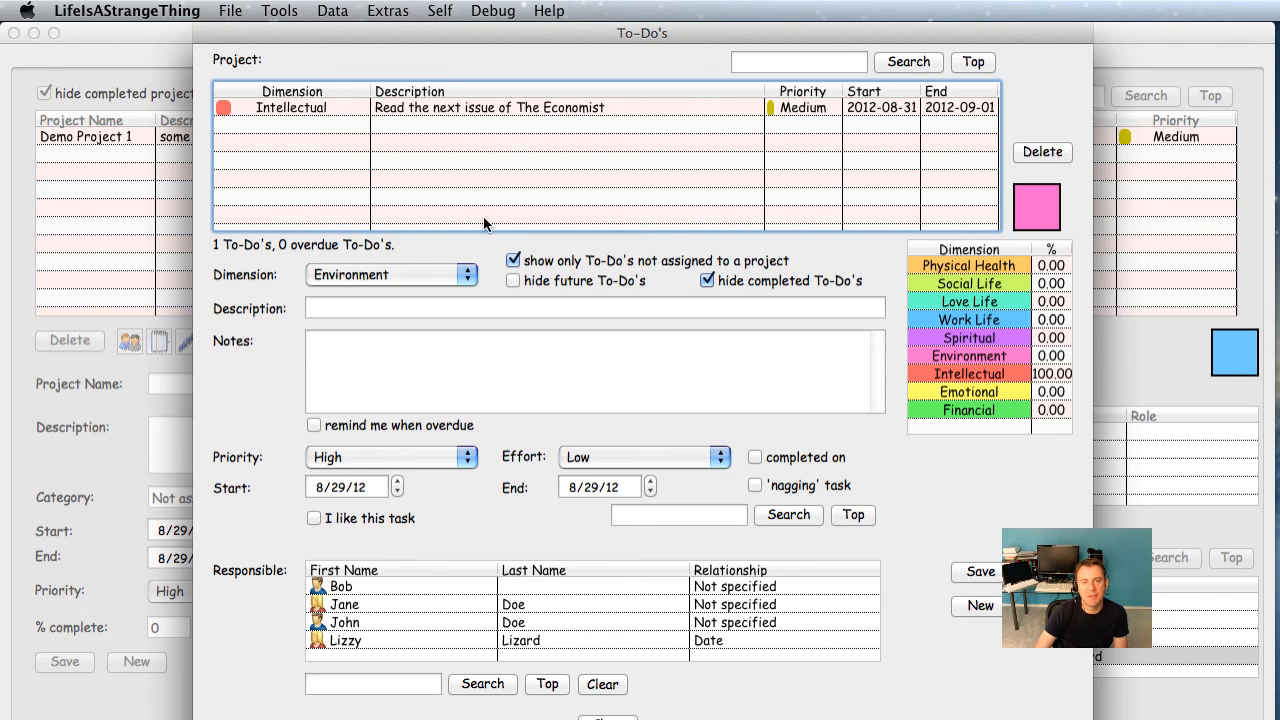
- Show completed to-dos, look over the review form for "Pay my cable bill", and return to the projects without entering a review
click(708, 280)
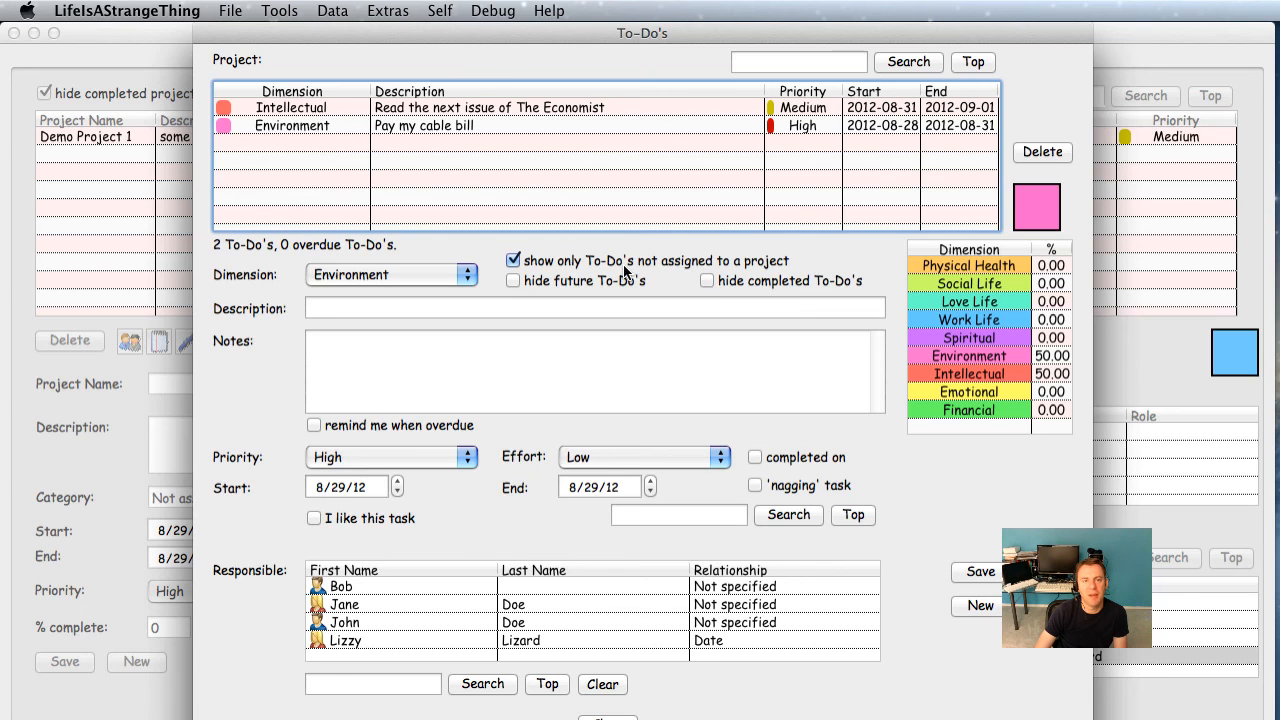
click(583, 124)
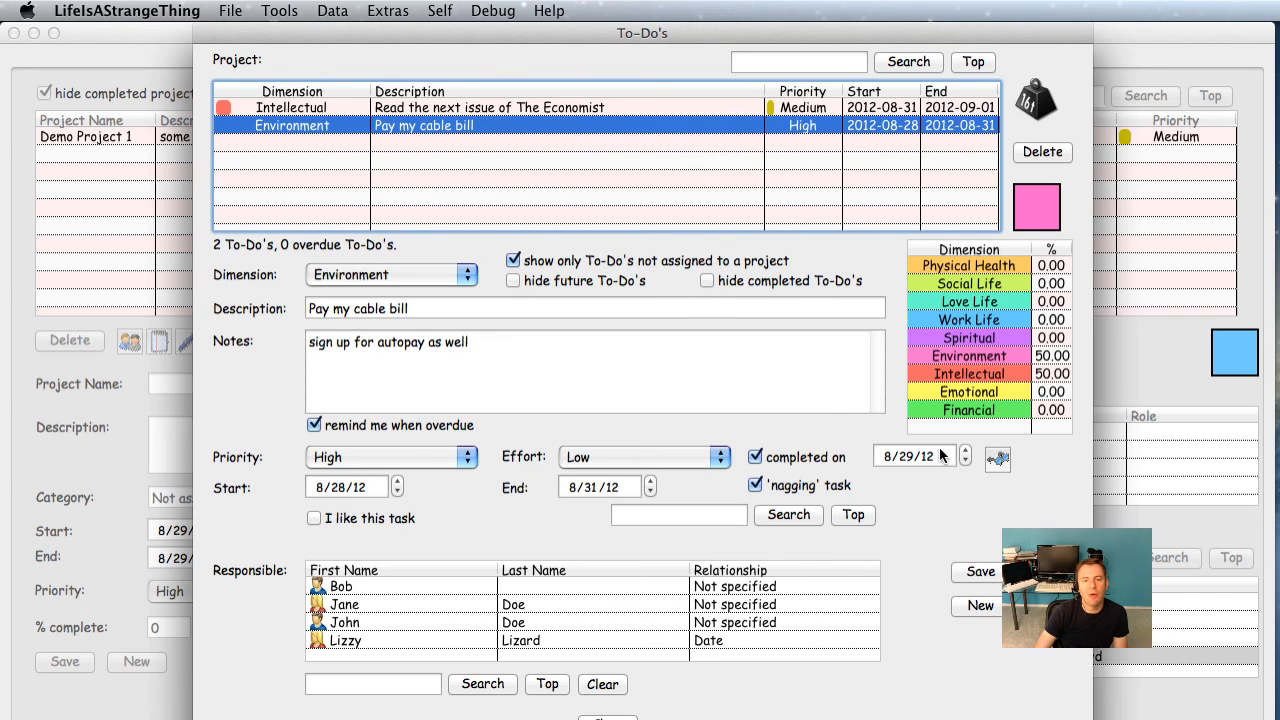
click(999, 462)
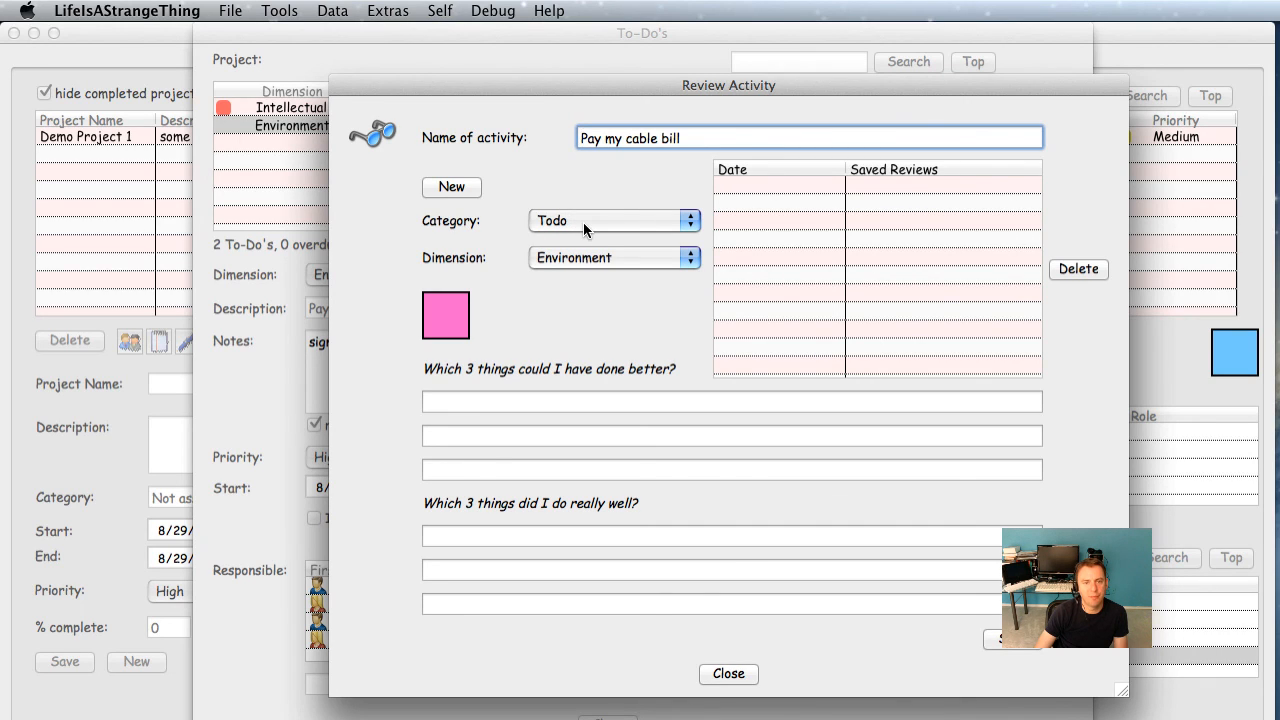
key(Escape)
key(Escape)
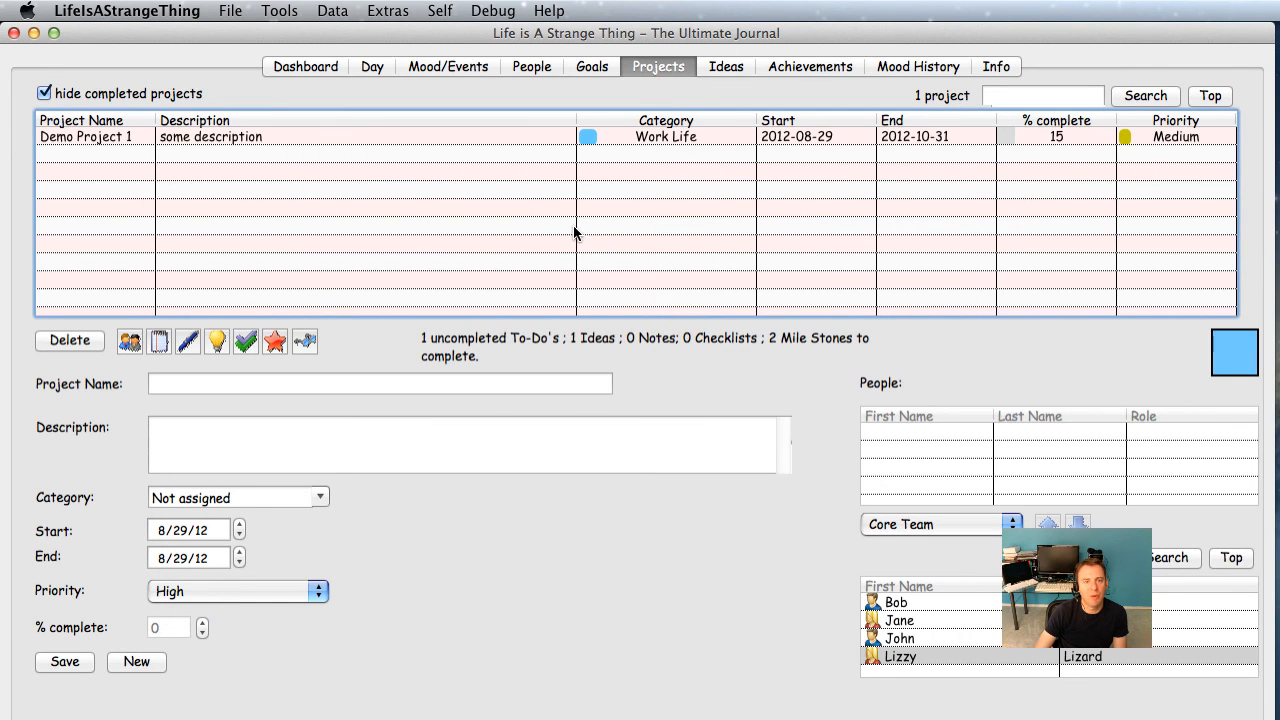
- Select Demo Project 1, look over its review form again, and close it without entering a review
click(493, 136)
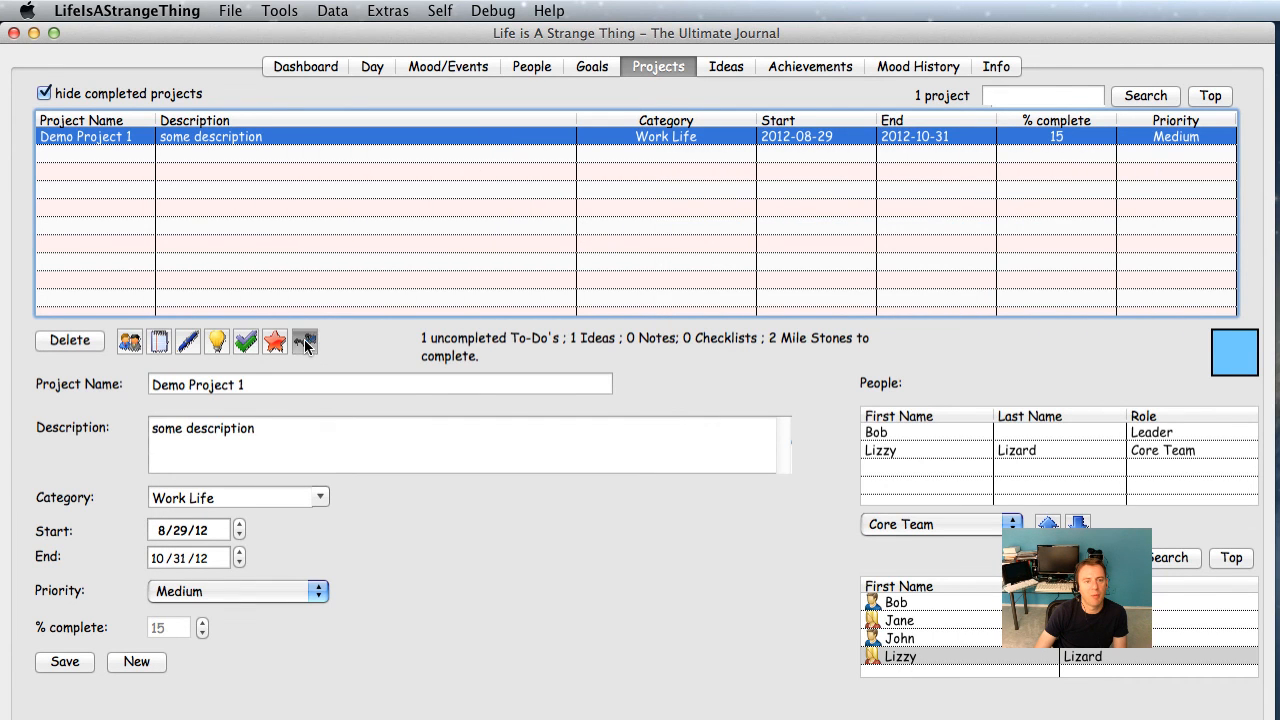
click(305, 342)
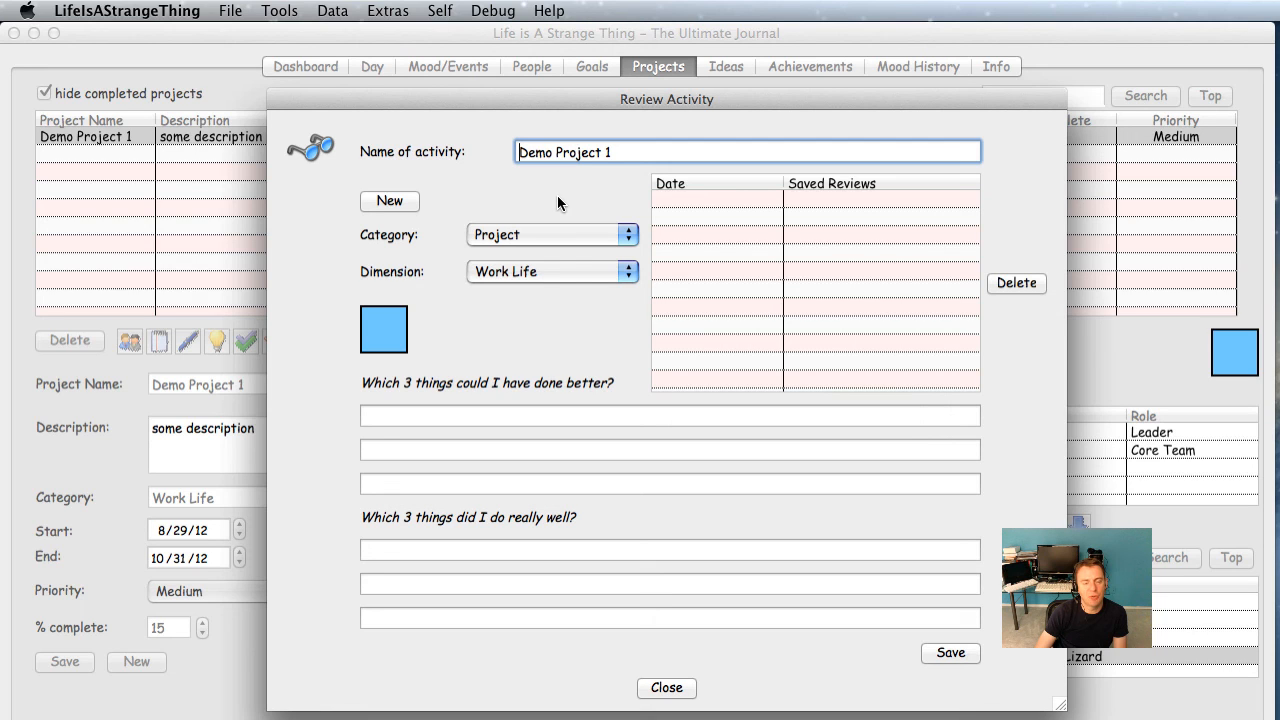
key(Escape)
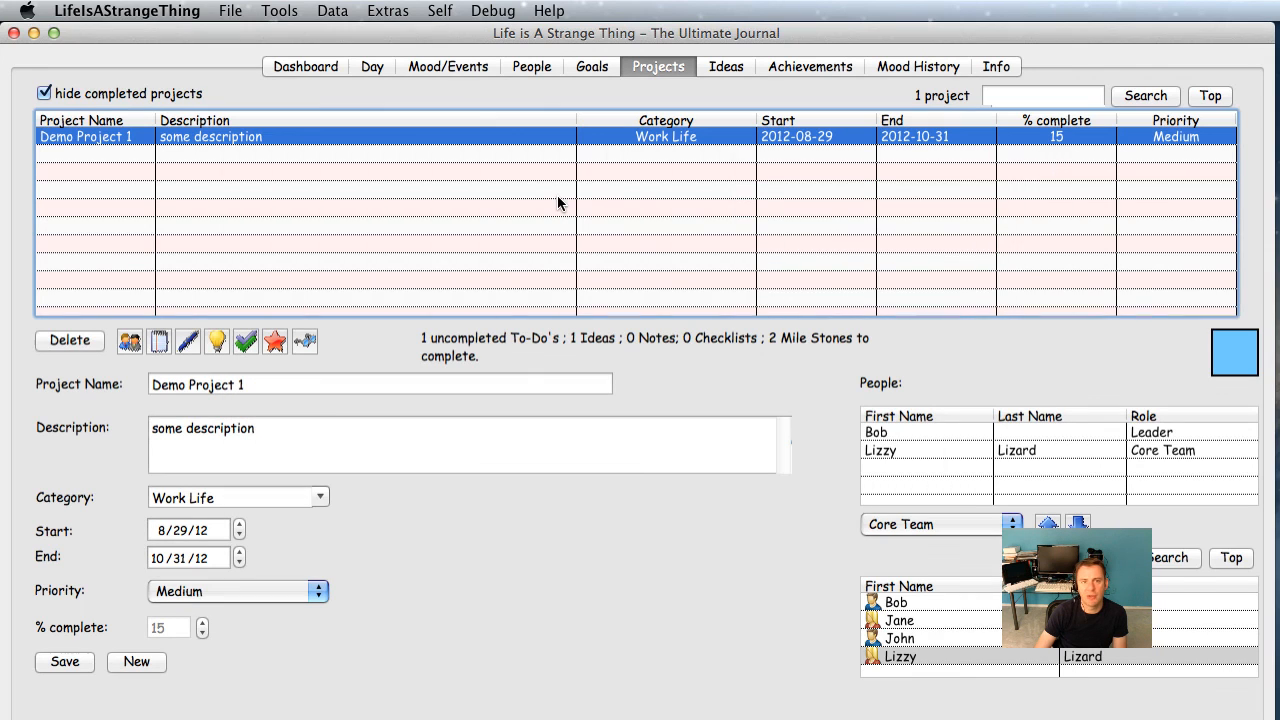
- Open the general Reviews tool, look through the available activity categories, and close it without choosing one
click(280, 12)
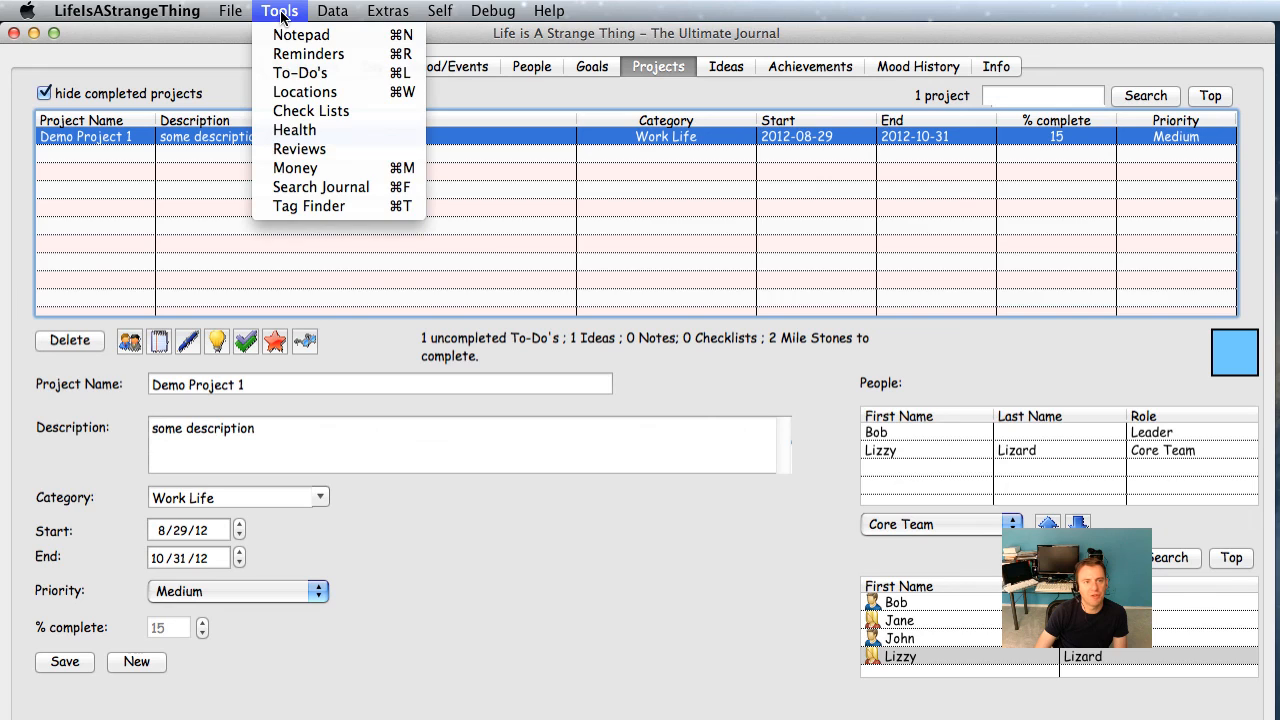
click(312, 149)
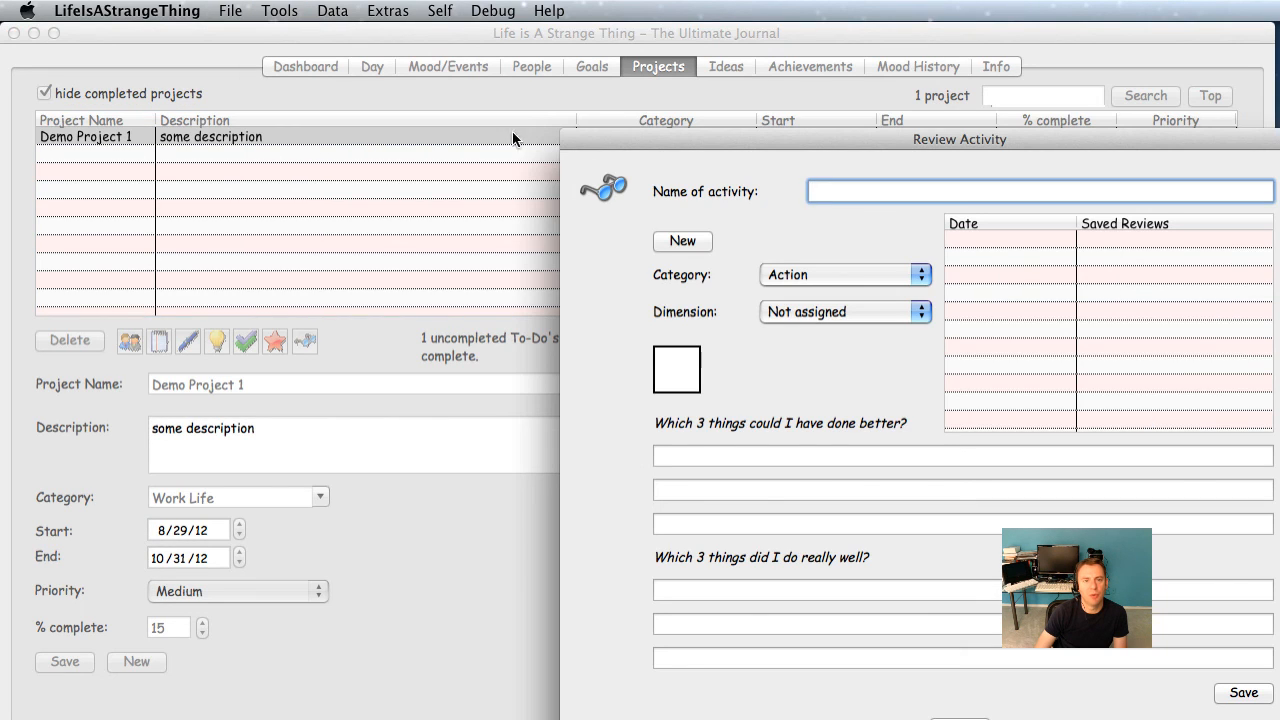
drag(642, 136, 319, 76)
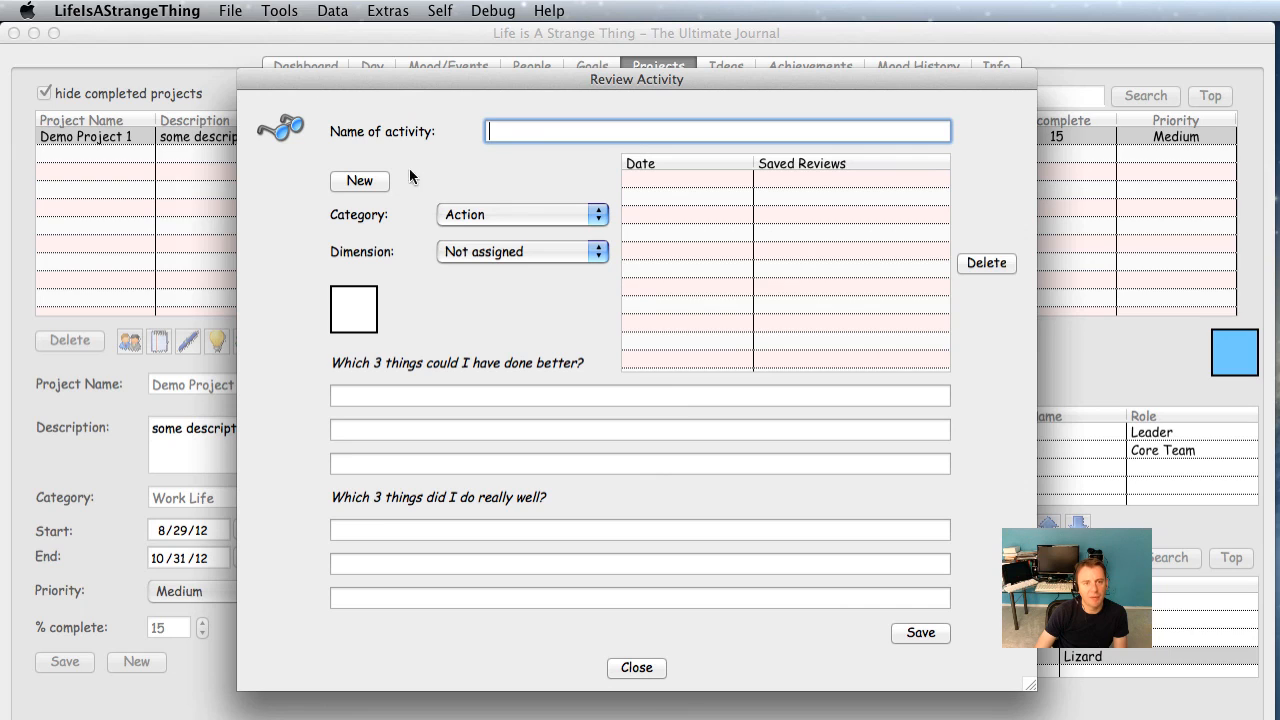
click(494, 214)
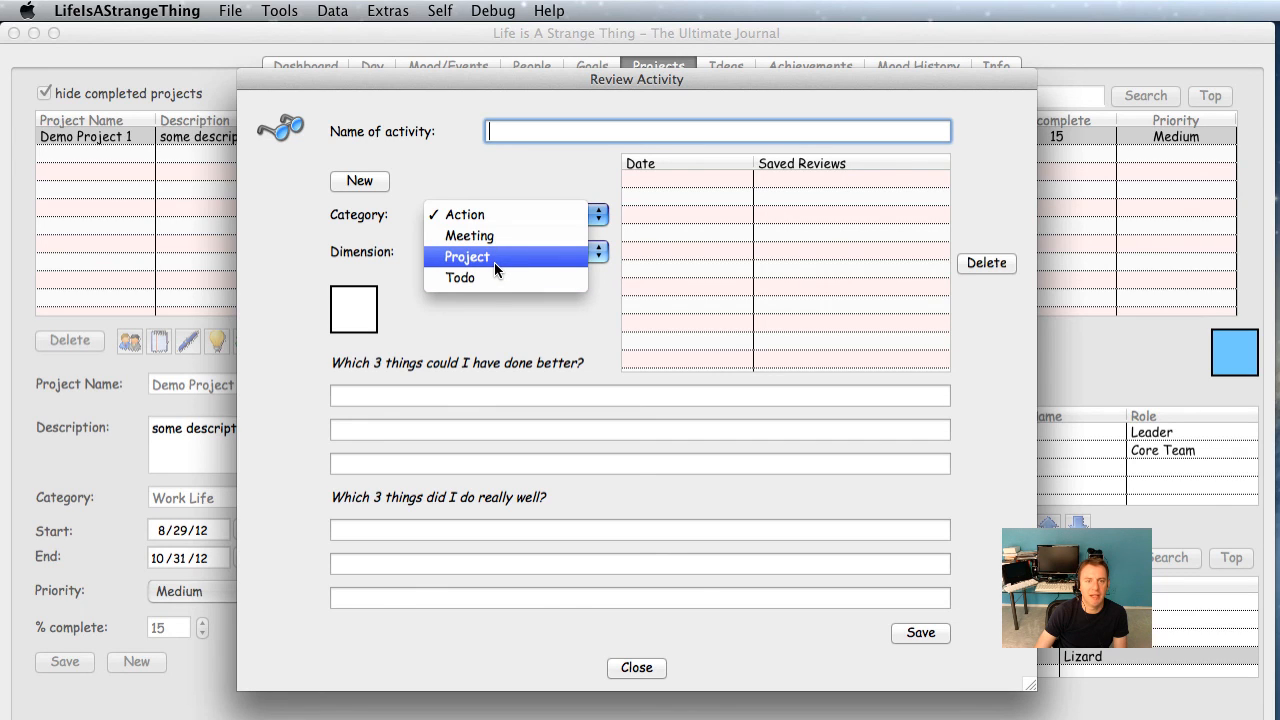
key(Escape)
key(Escape)
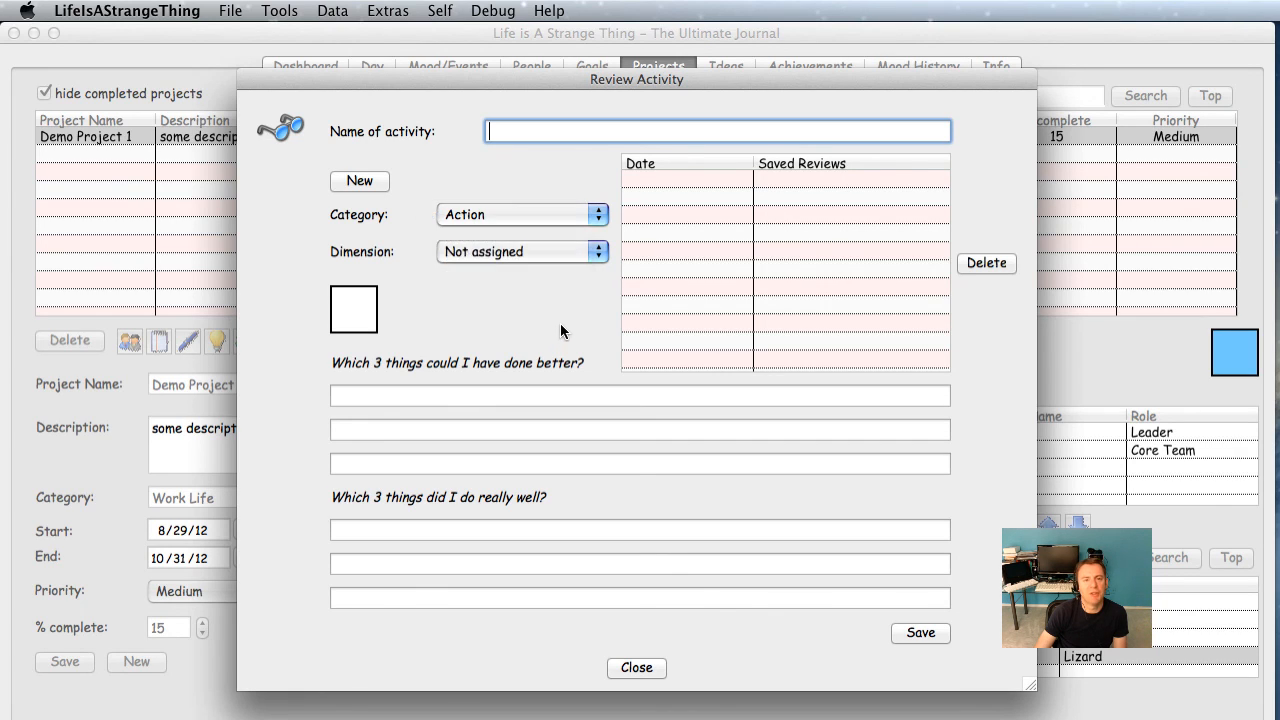
- Open Demo Project 1's review form for editing at the first thing that could have been done better
click(316, 343)
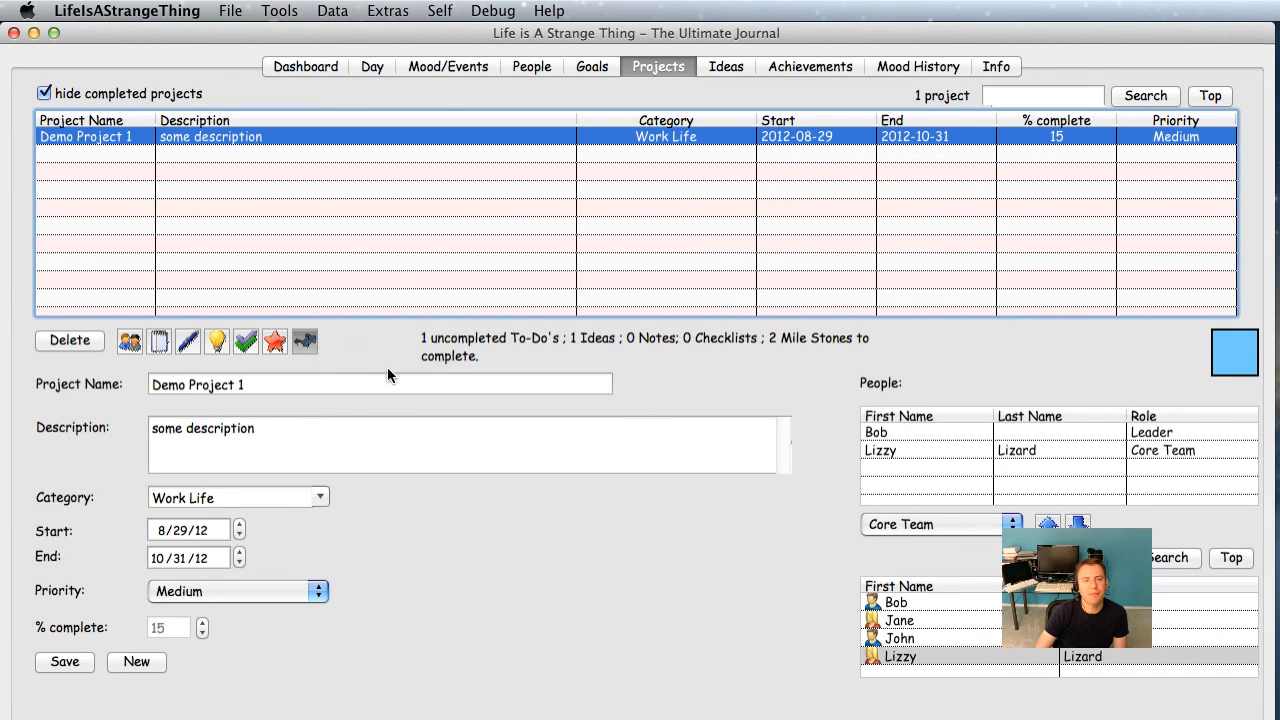
drag(664, 145, 353, 78)
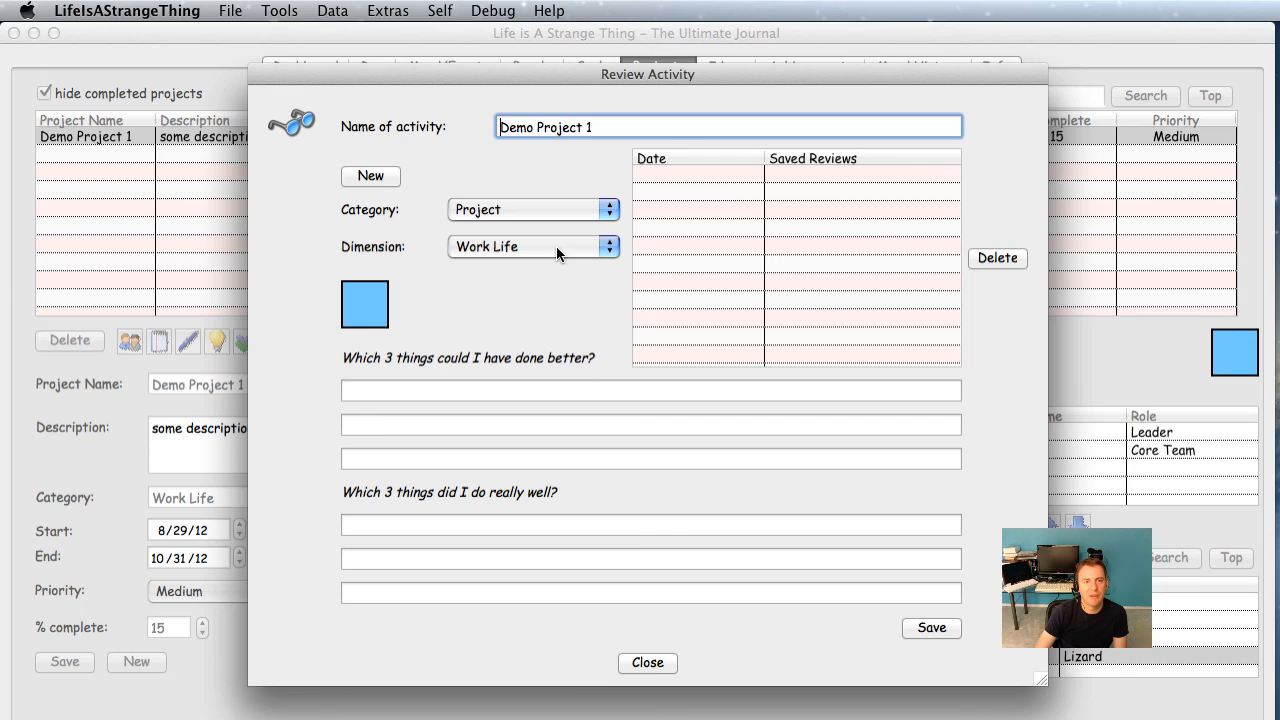
click(472, 386)
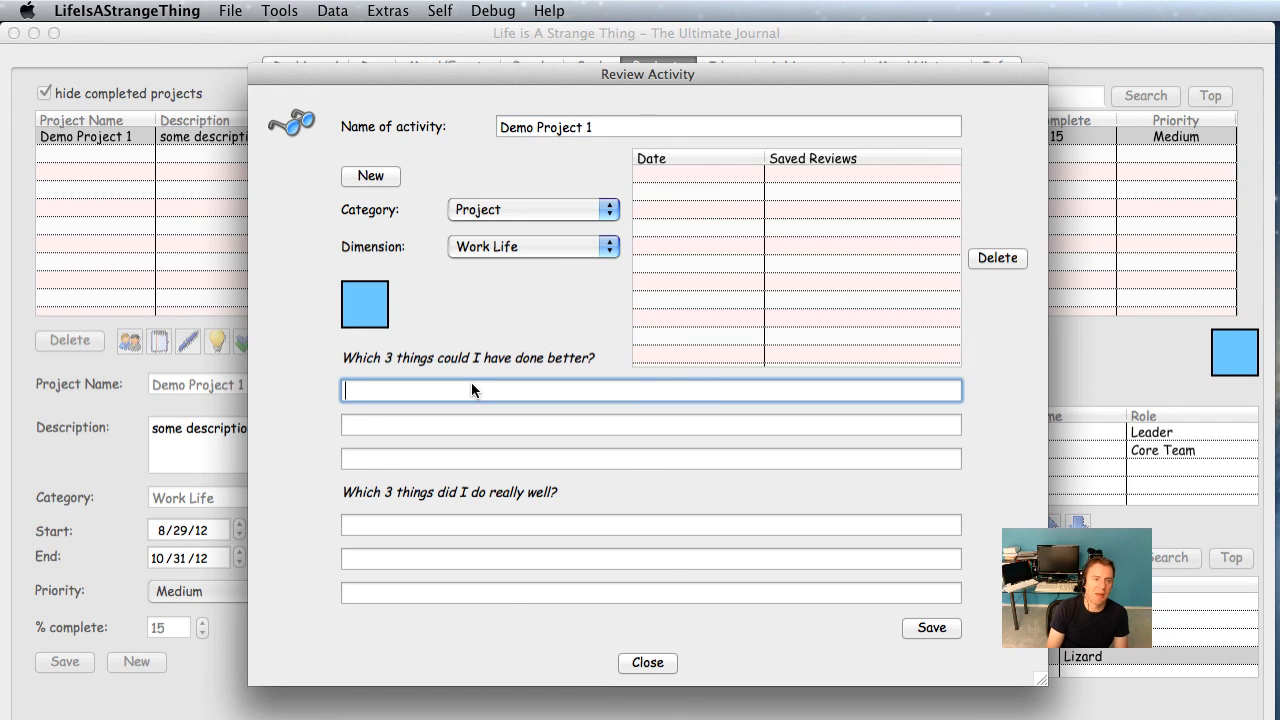
text(good 1)
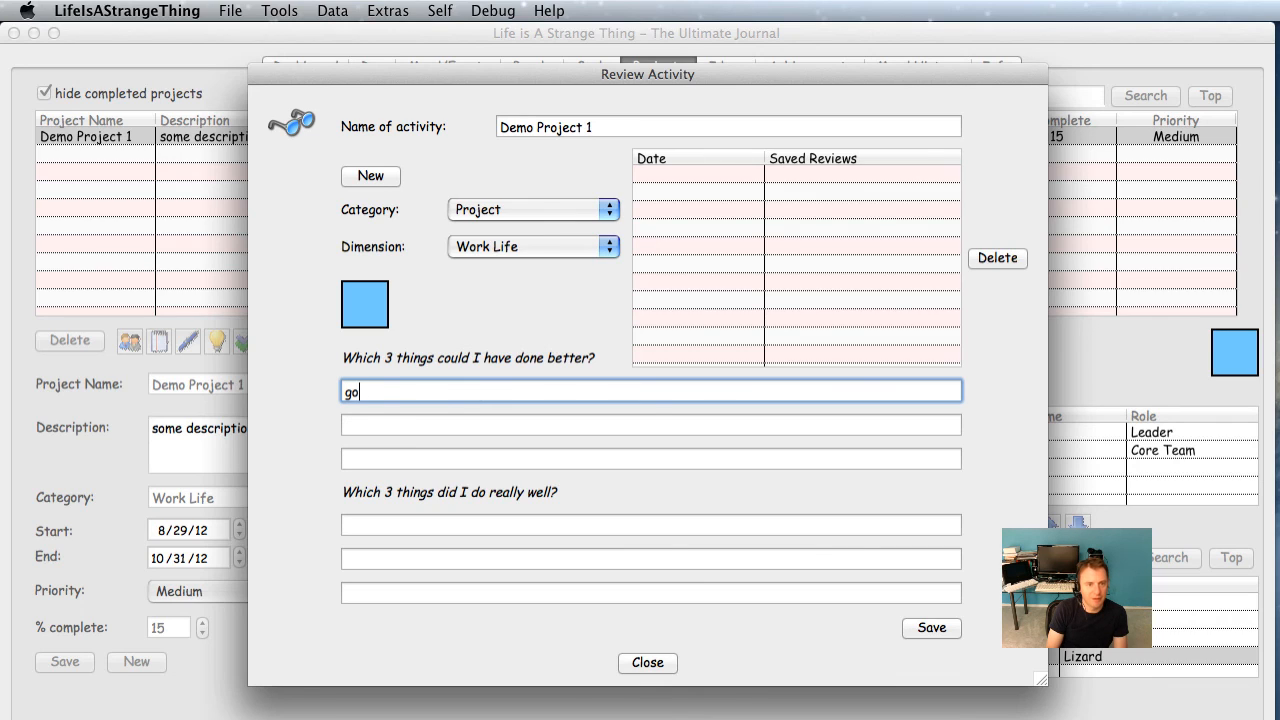
key(BackSpace)
key(BackSpace)
key(BackSpace)
key(BackSpace)
key(BackSpace)
key(BackSpace)
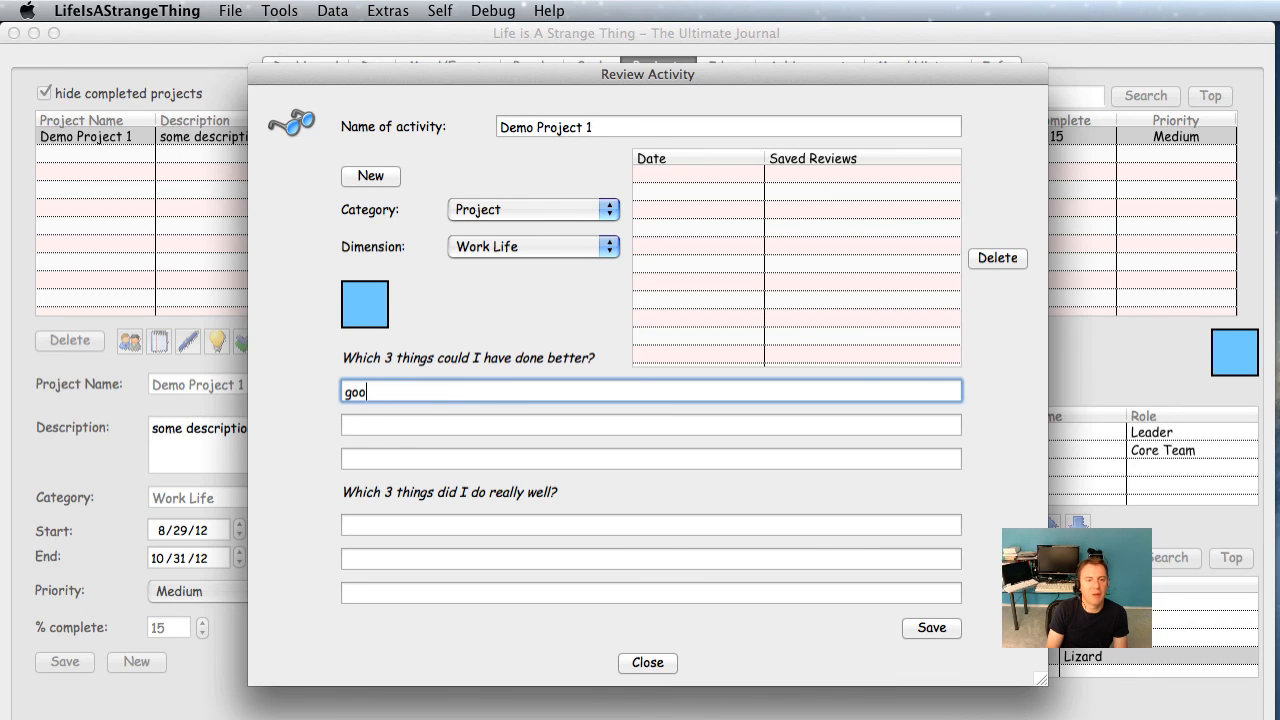
- Enter "improve 1", "improve 2" and "improve 3" as the three things that could have been done better
text(improve 1)
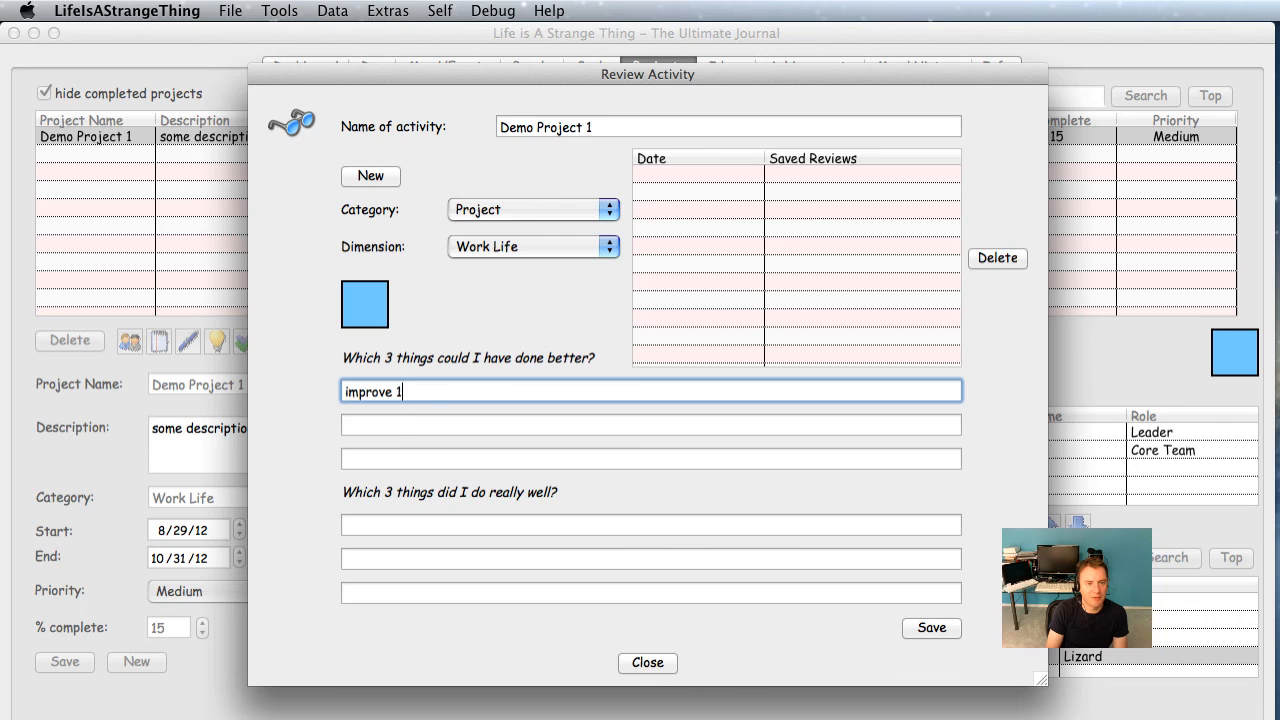
key(Tab)
text(improve 2)
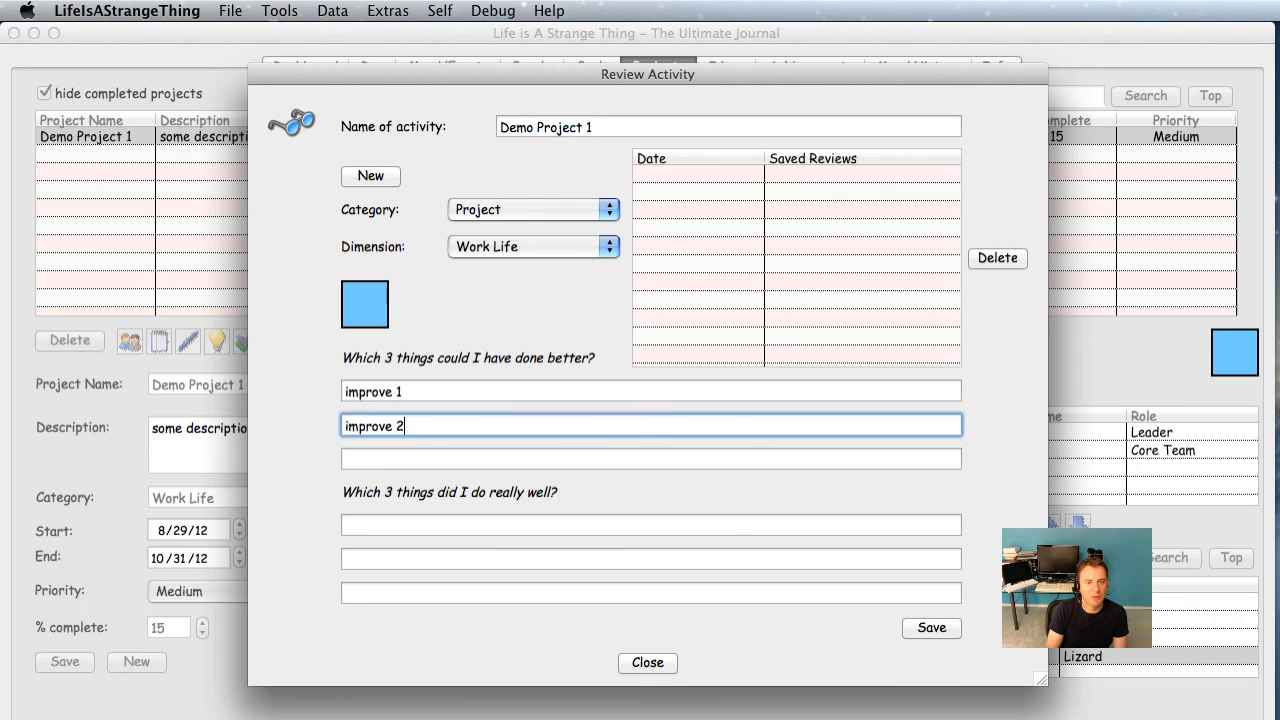
key(Tab)
text(improve 3)
key(Tab)
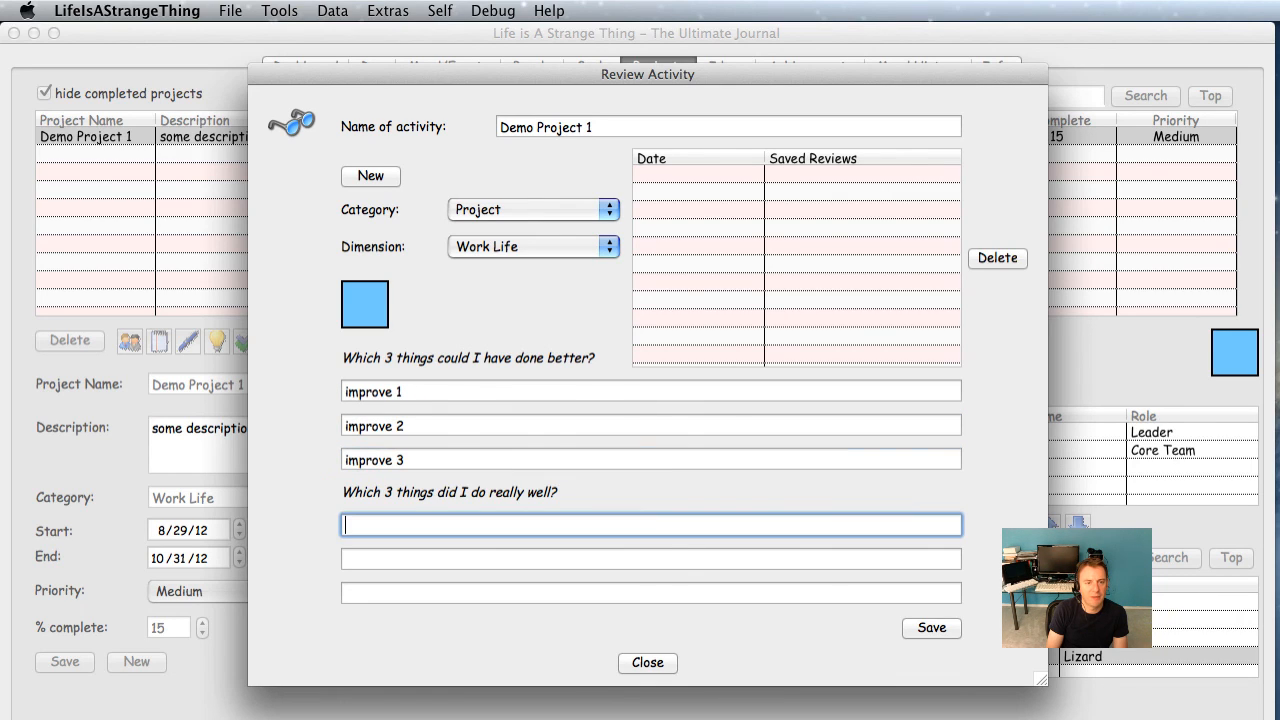
- Enter "good 1" as the first thing done really well, save the review, and check the saved entry before closing the form
text(good 1)
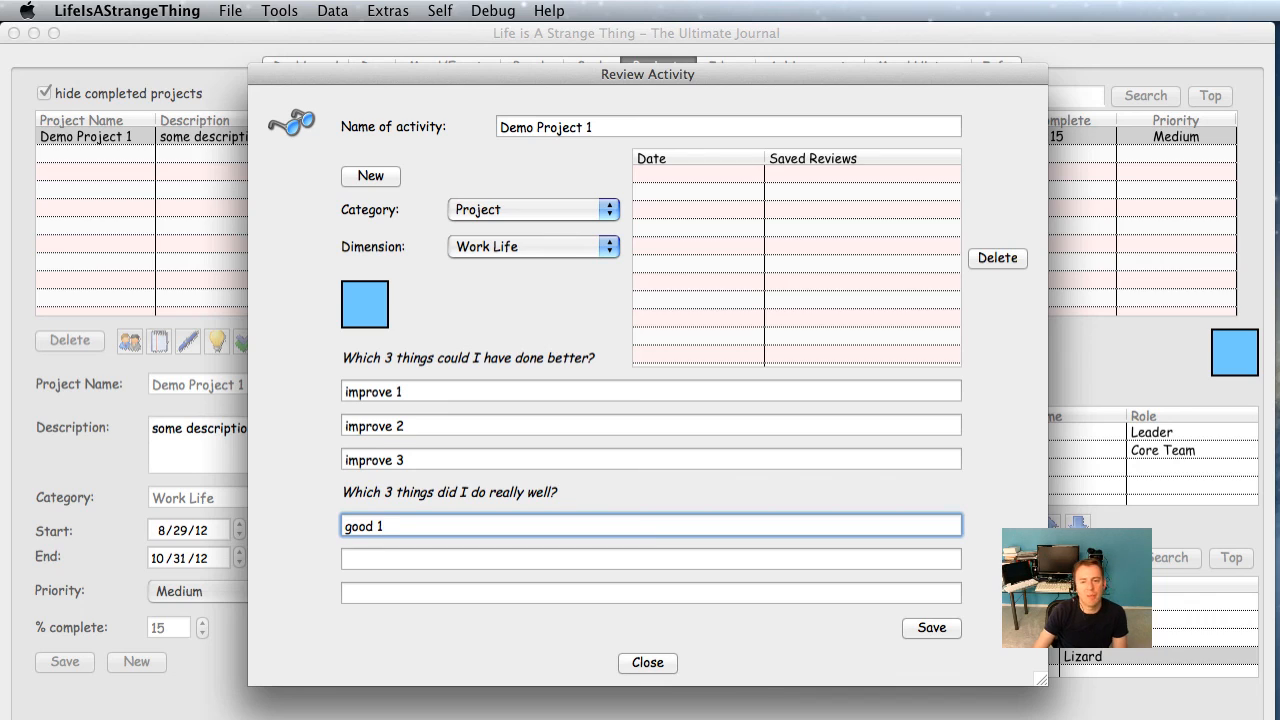
click(915, 630)
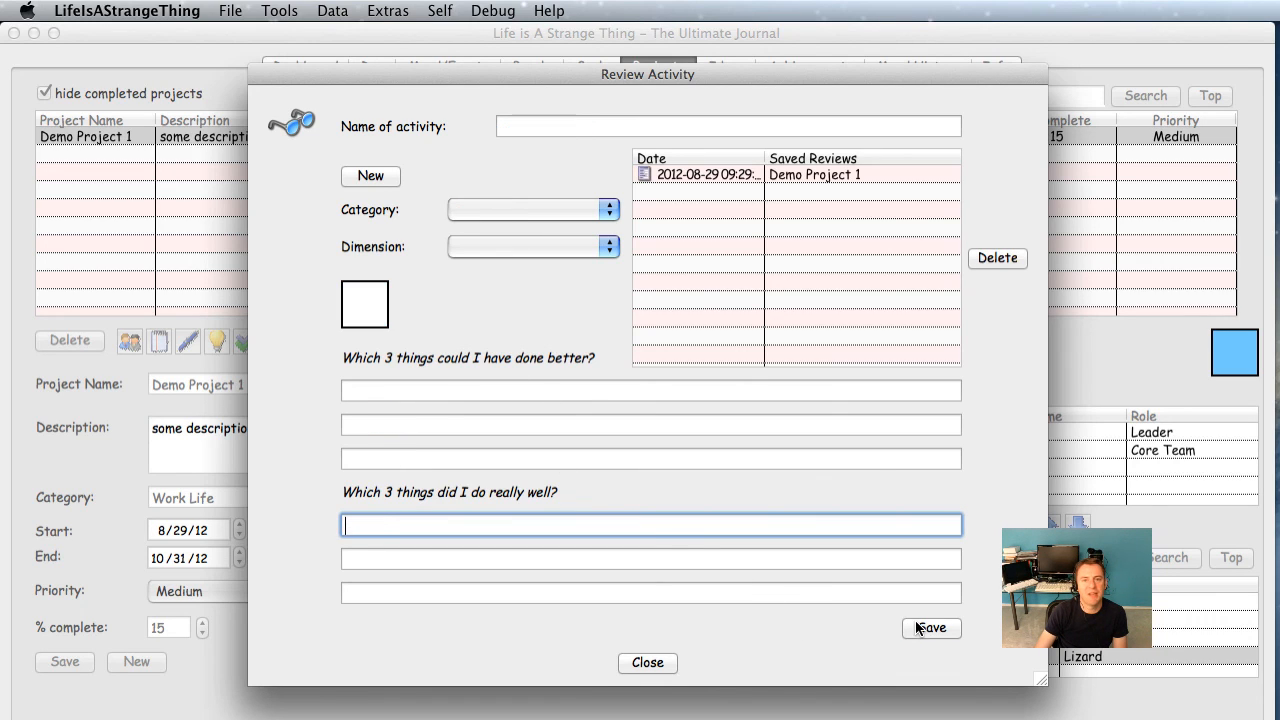
click(712, 175)
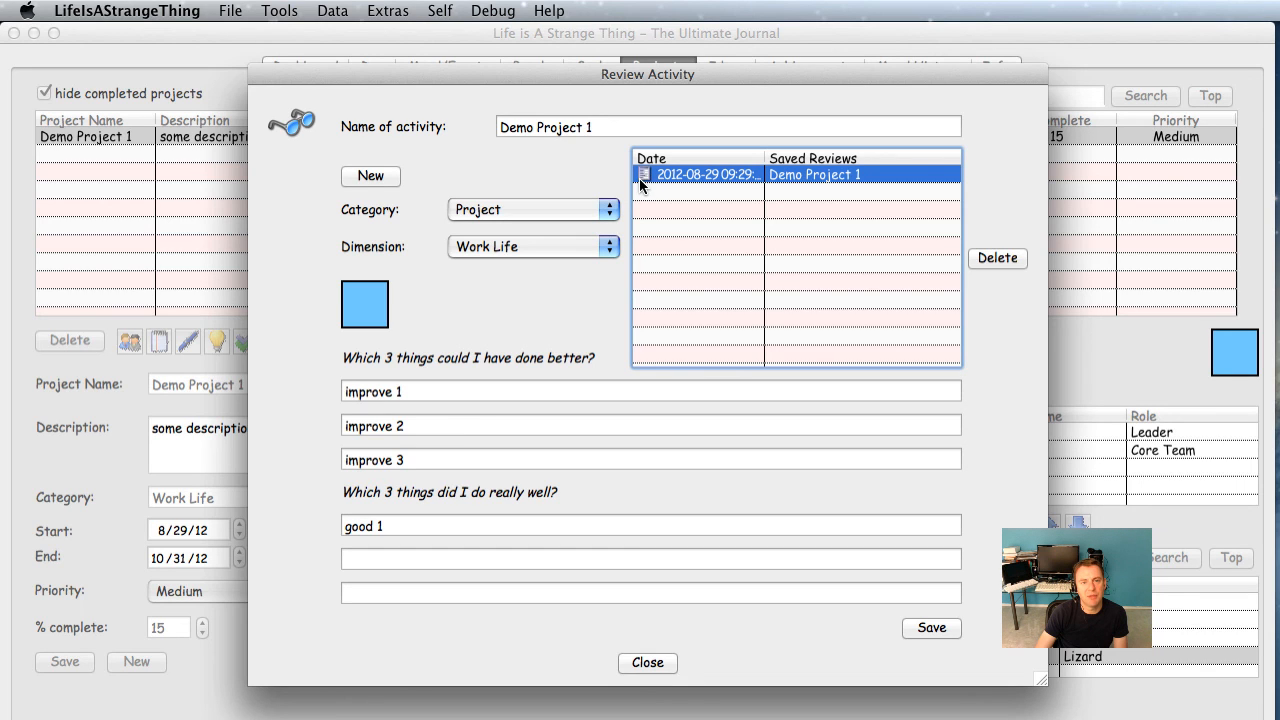
key(Escape)
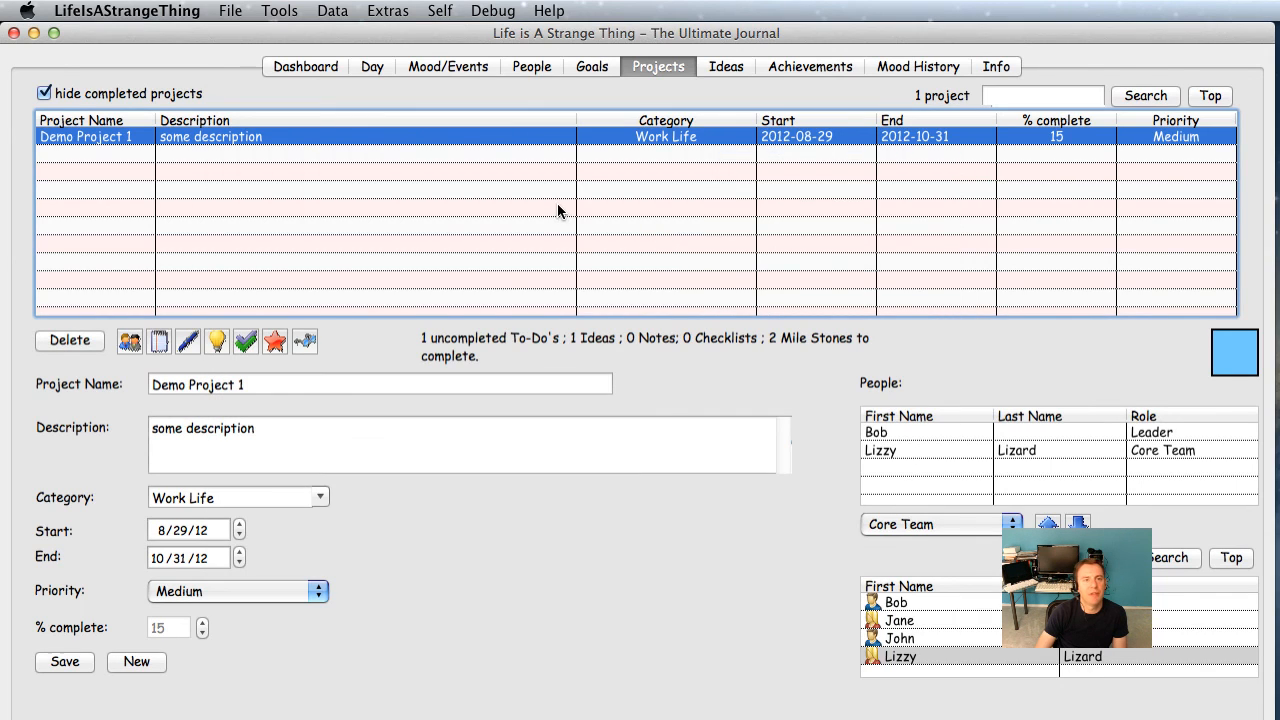
- Show completed to-dos, open the review form for "Pay my cable bill", and save its review with the answers left blank
key(super+t)
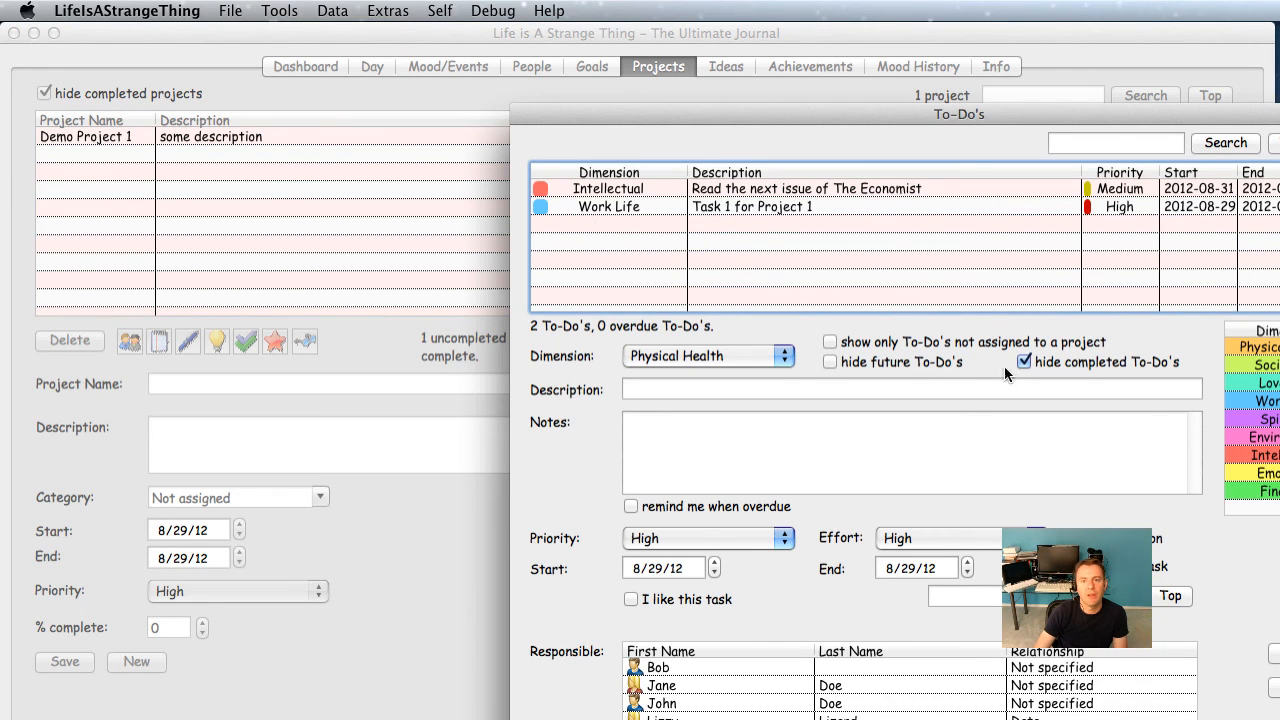
click(1030, 362)
click(760, 225)
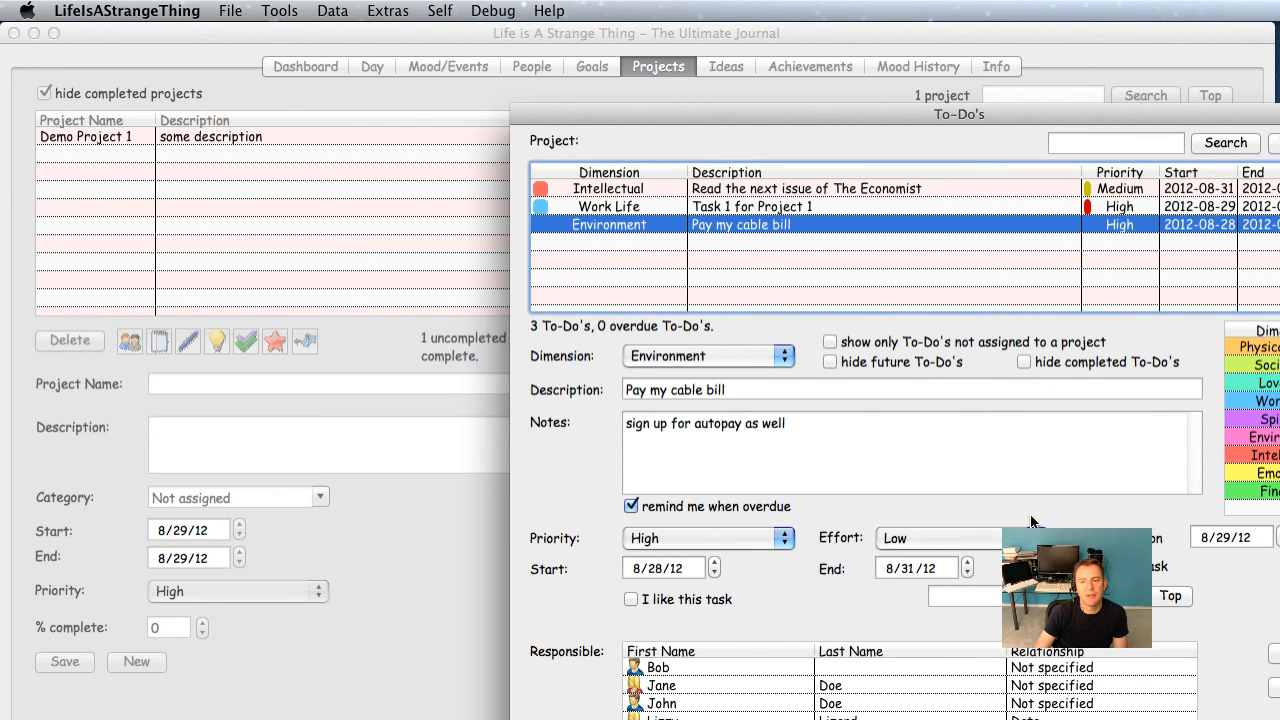
drag(910, 113, 586, 45)
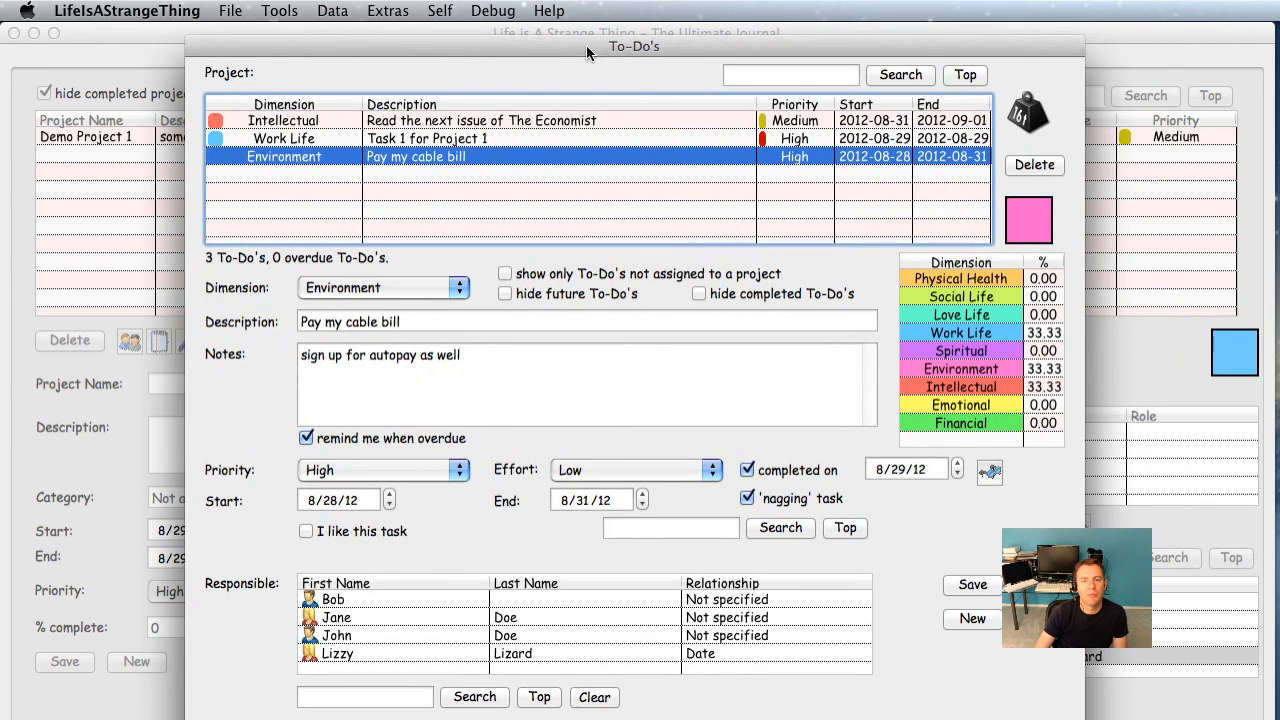
click(989, 471)
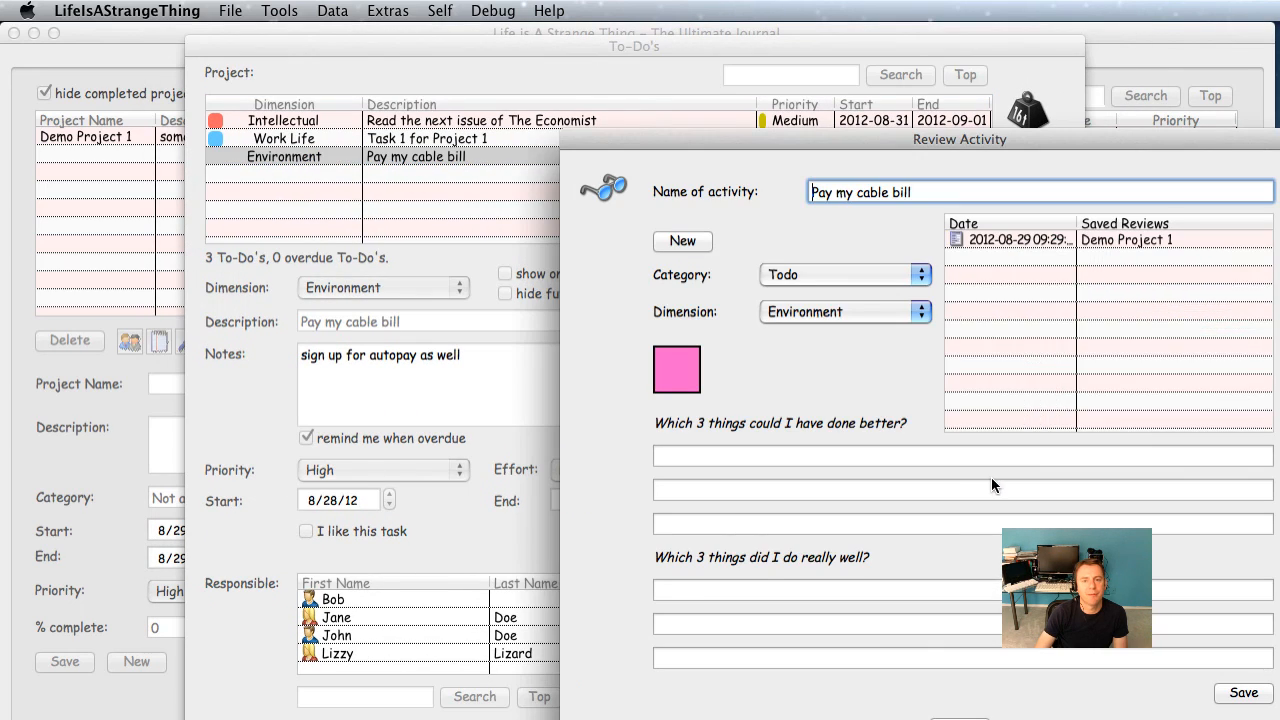
drag(708, 146, 522, 93)
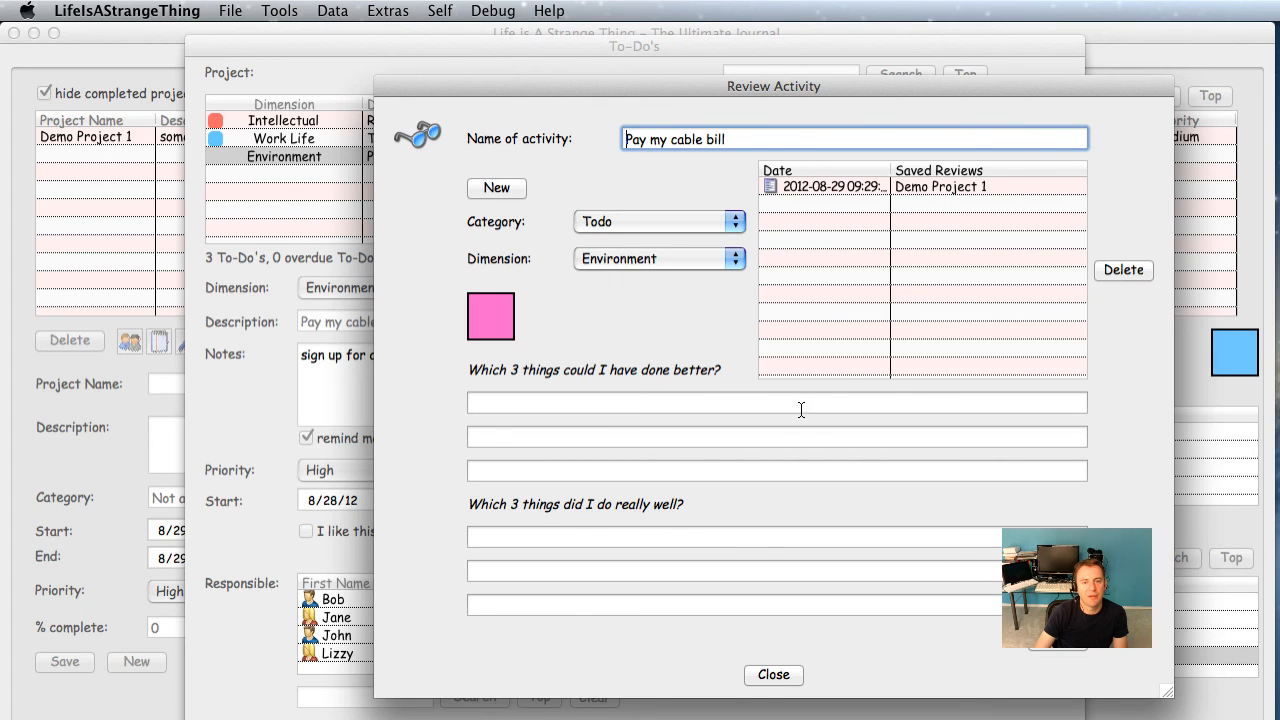
click(1058, 646)
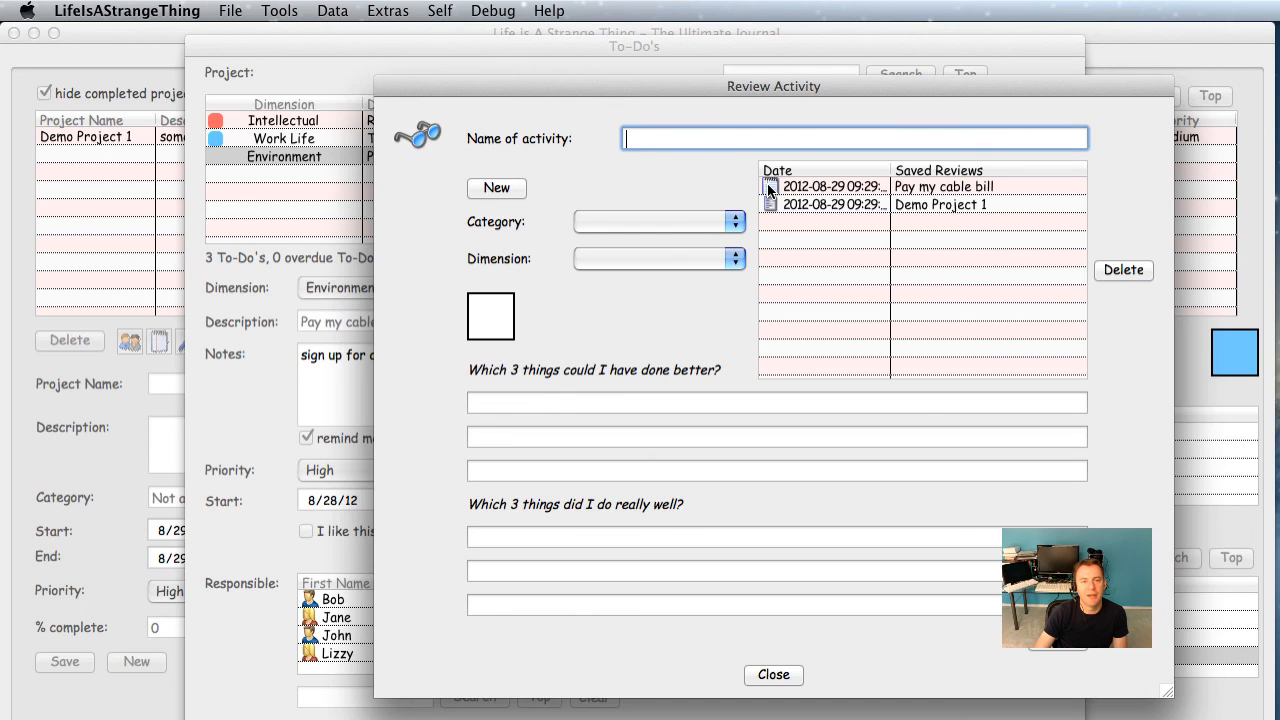
- Look through the available review categories without choosing one, and return to the projects
click(690, 224)
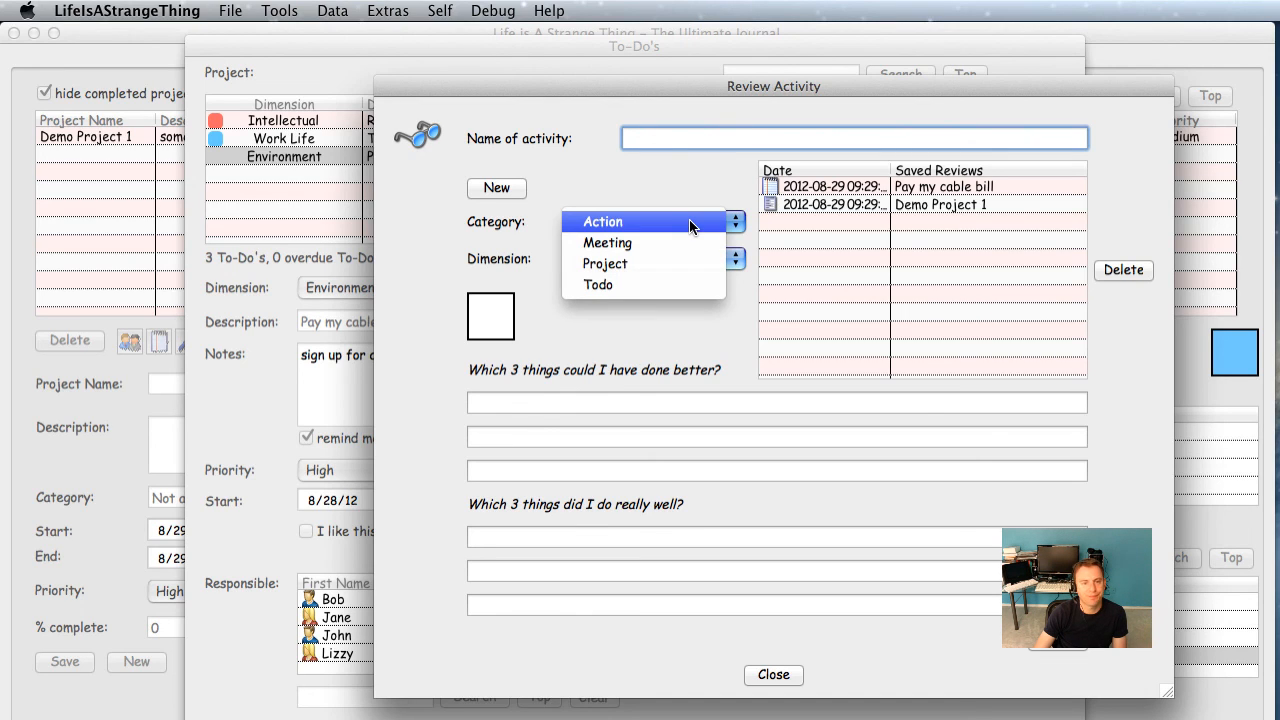
click(715, 337)
click(760, 673)
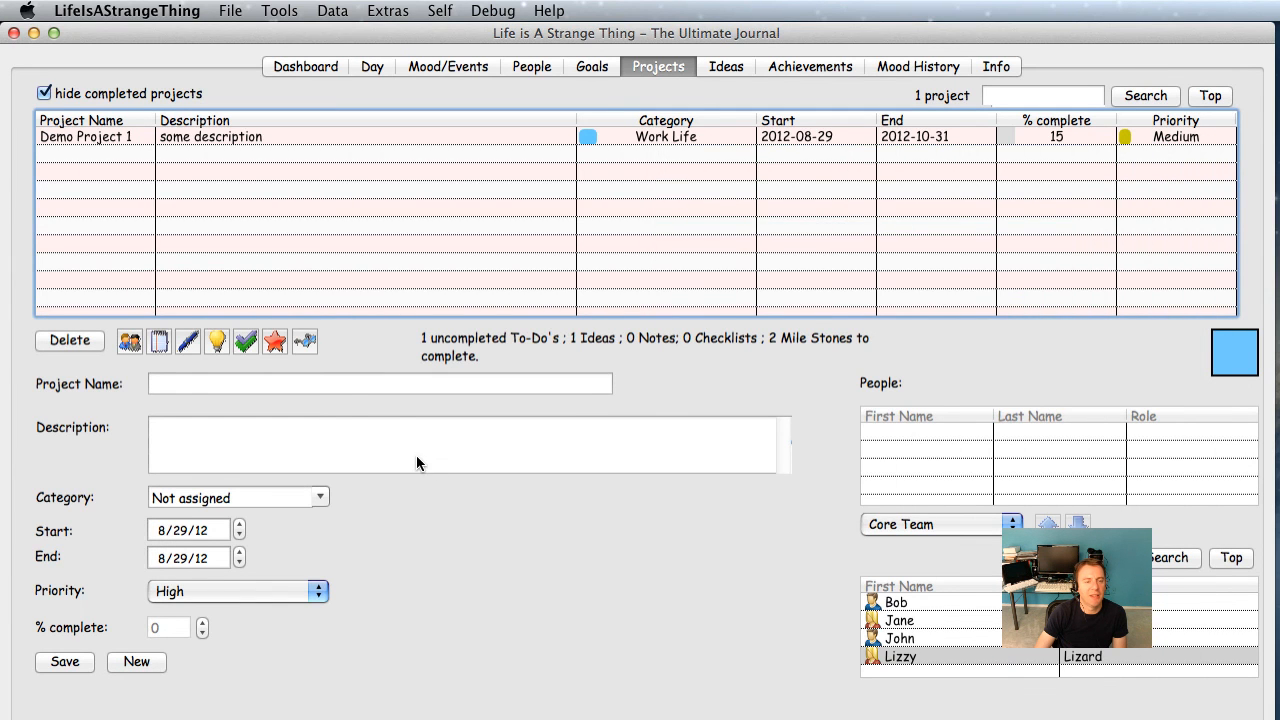
- Select Demo Project 1 and open its meetings
click(131, 343)
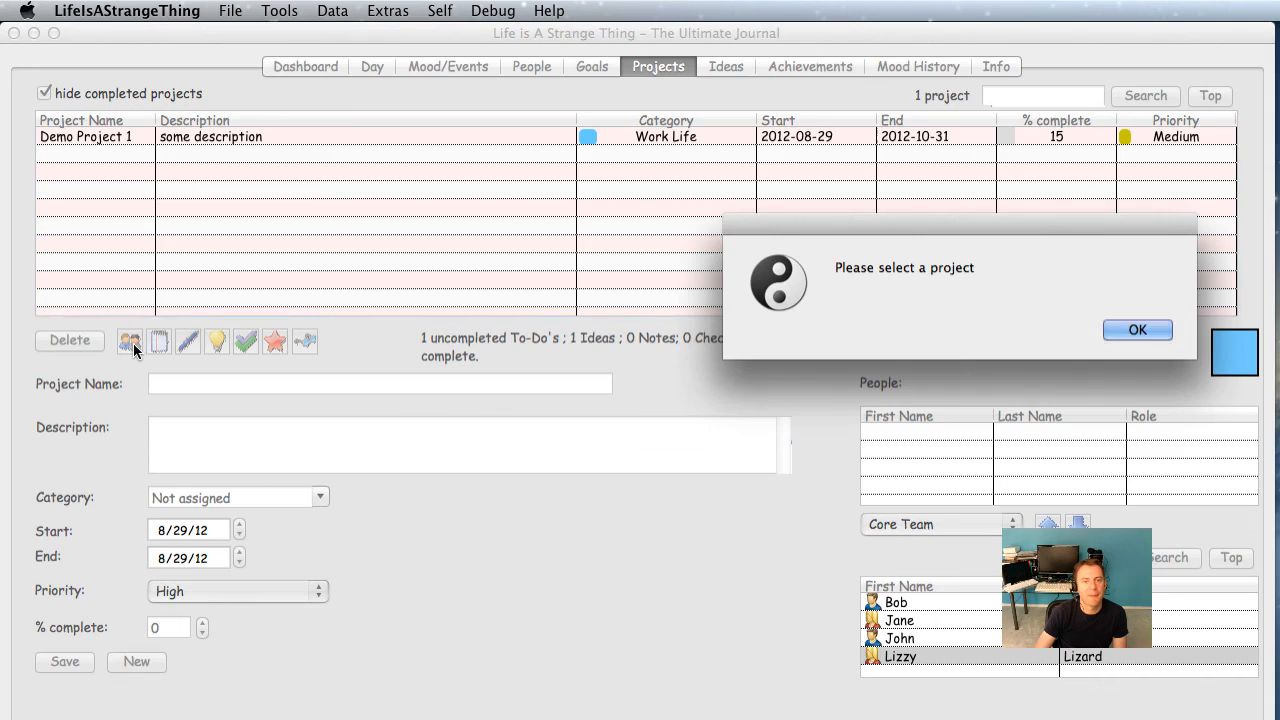
click(1118, 330)
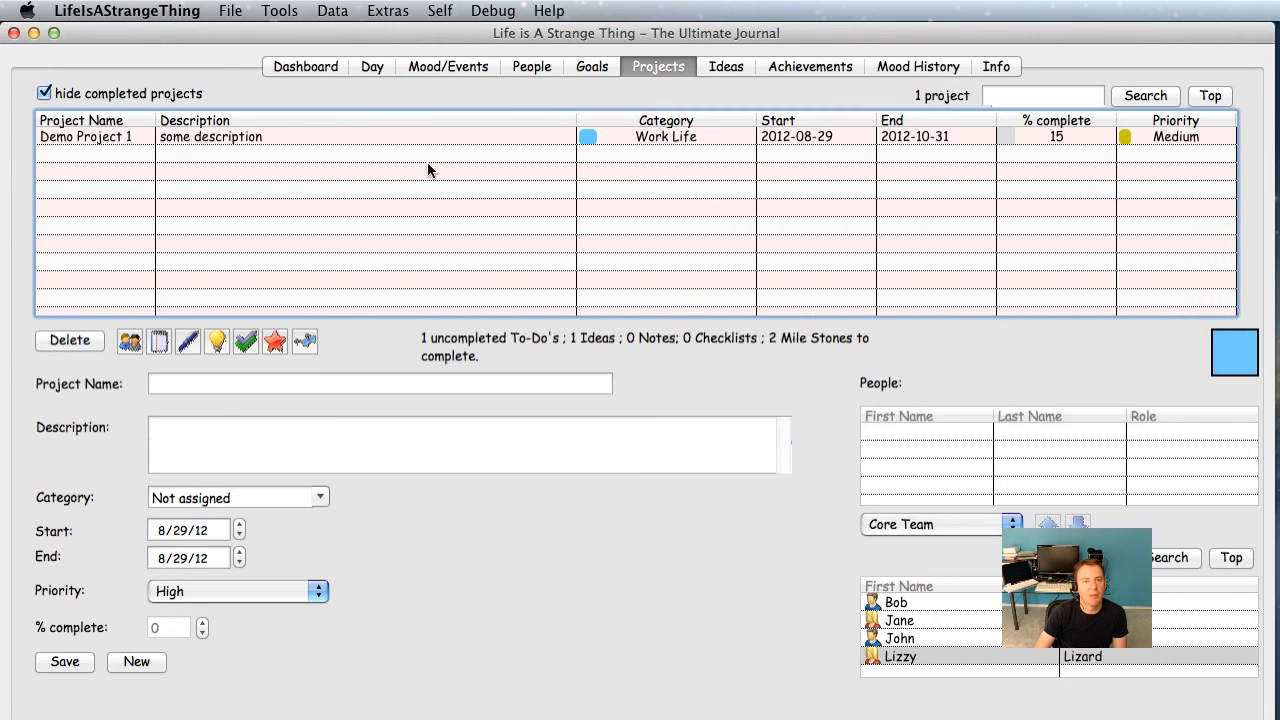
click(380, 136)
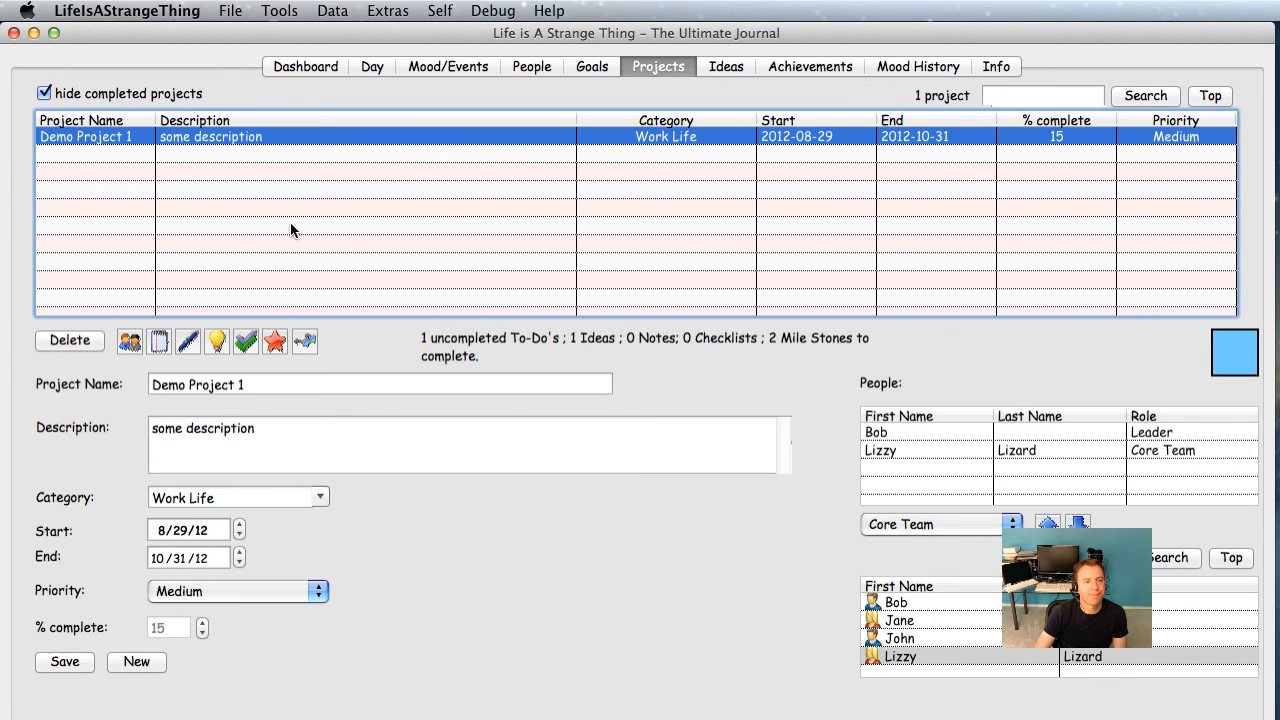
click(137, 344)
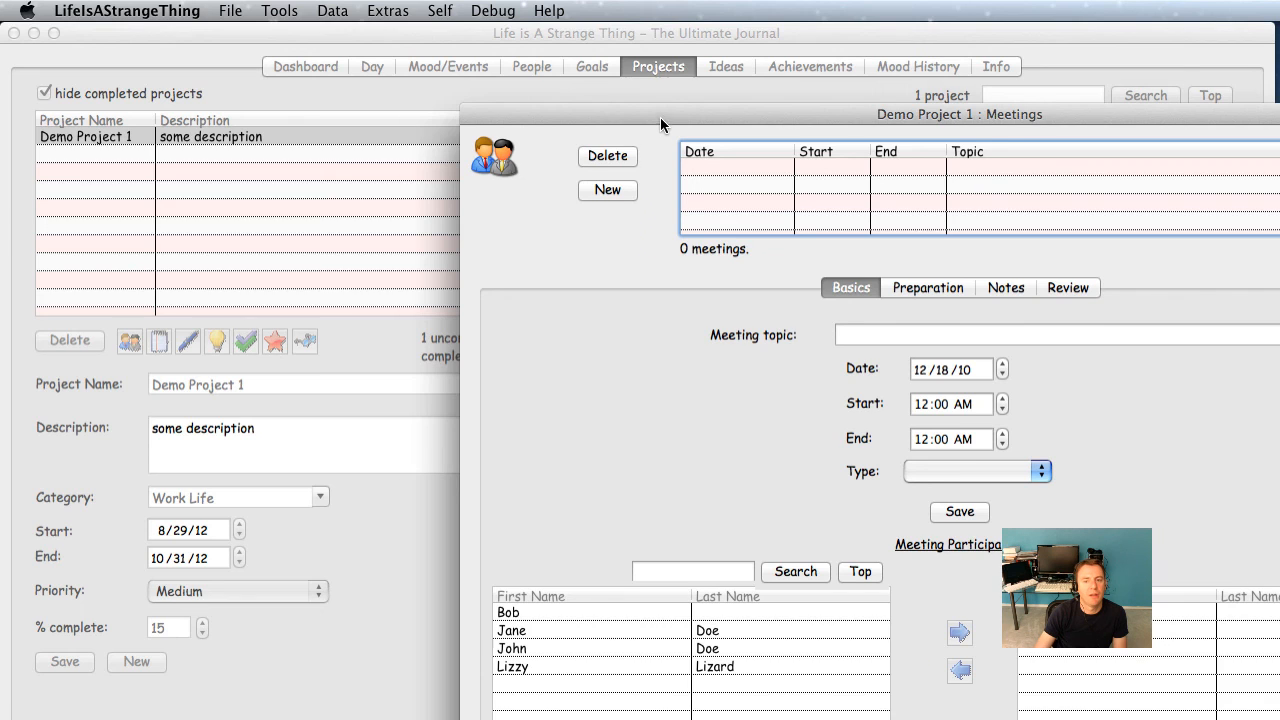
drag(660, 117, 353, 36)
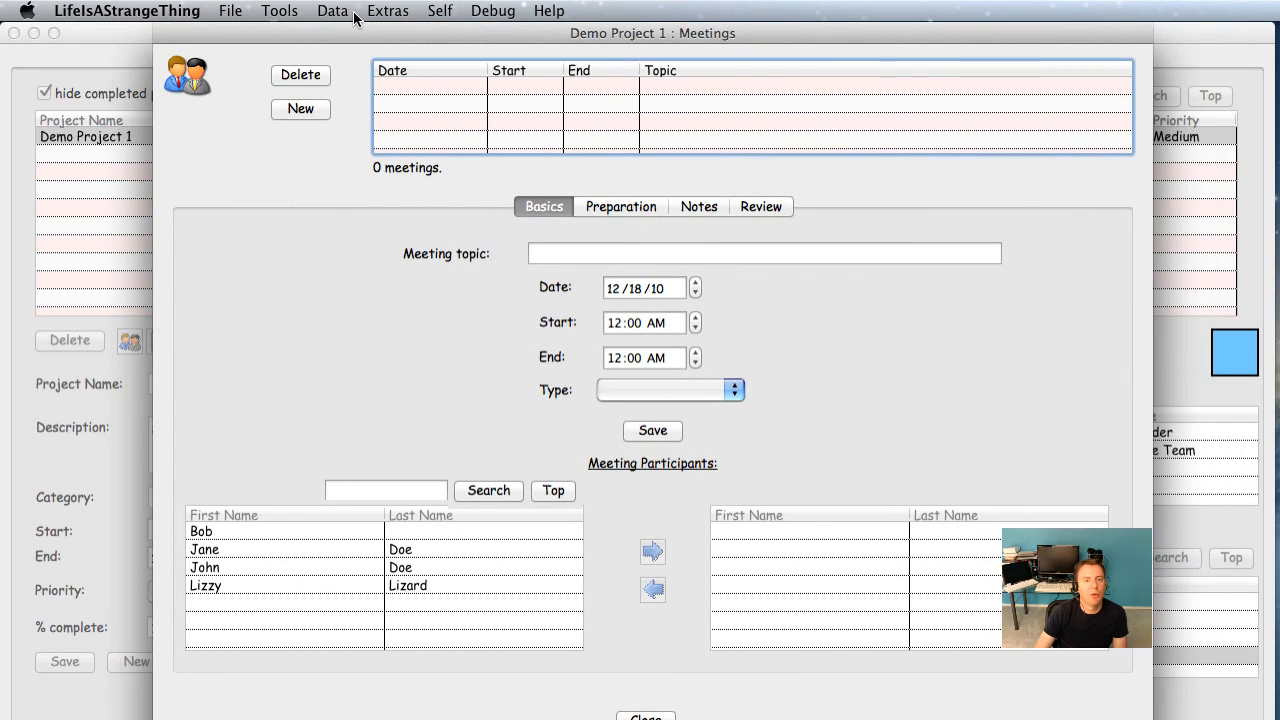
- Enter "a conference call" as the topic of a new meeting
click(632, 258)
text(a co)
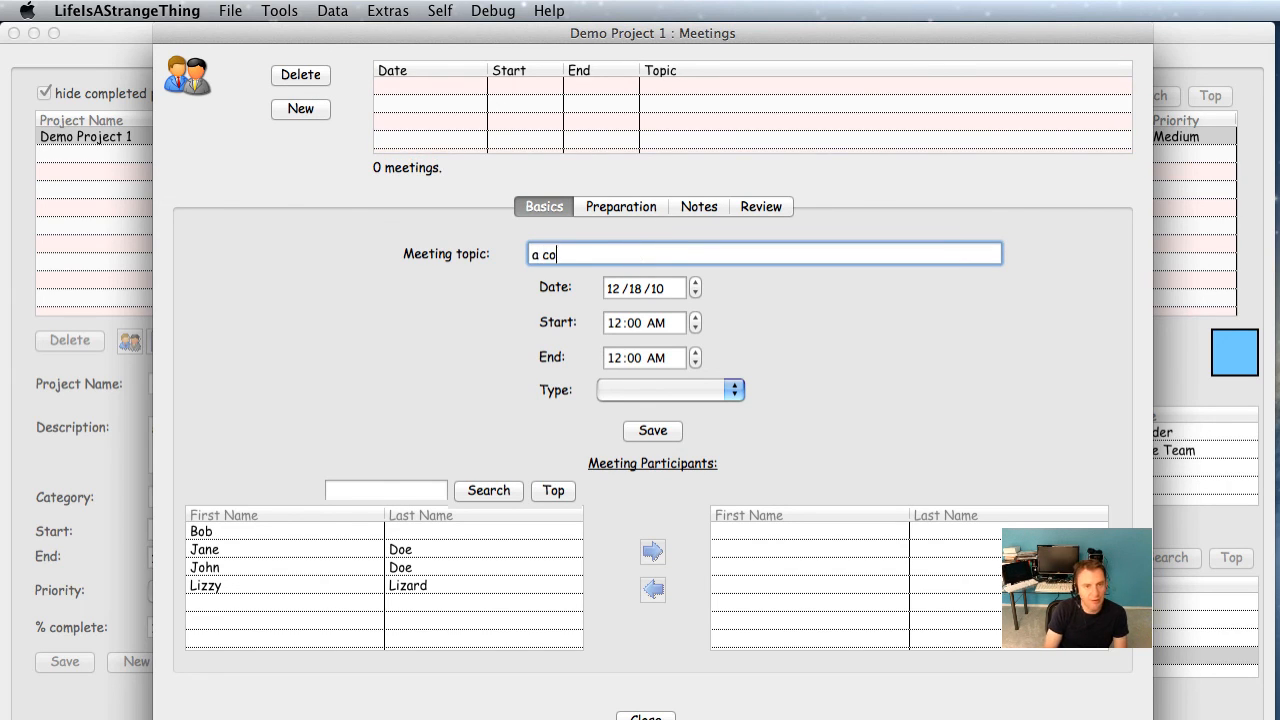
text(nferenc)
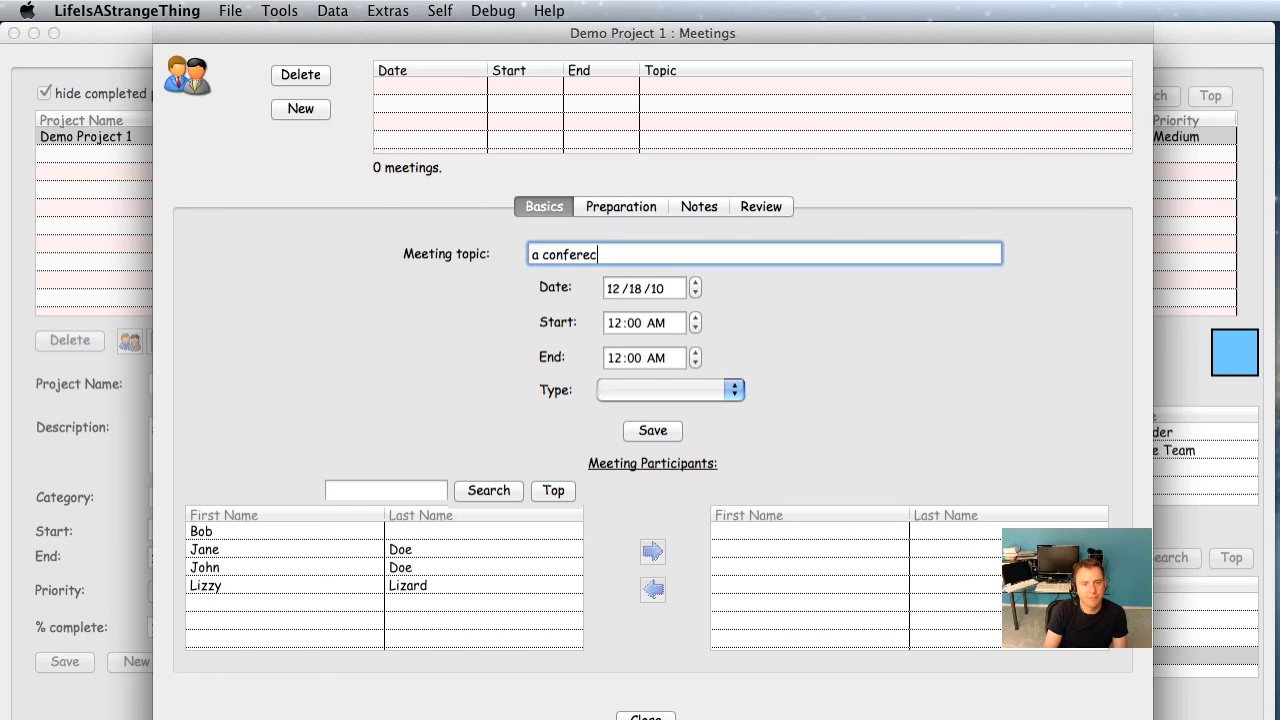
key(BackSpace)
text(nce call)
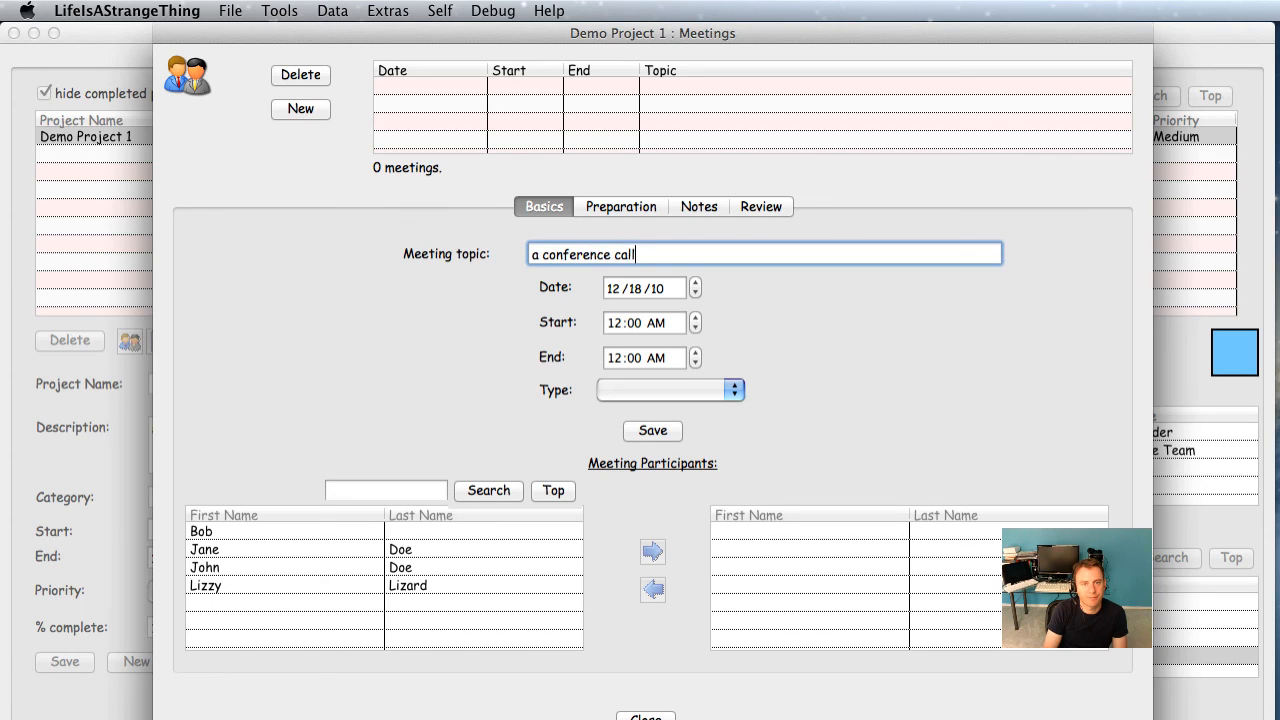
- Set the meeting's date to 8/29/12, its start to 12:00 PM and its end to 1:00 PM
click(610, 288)
text(8)
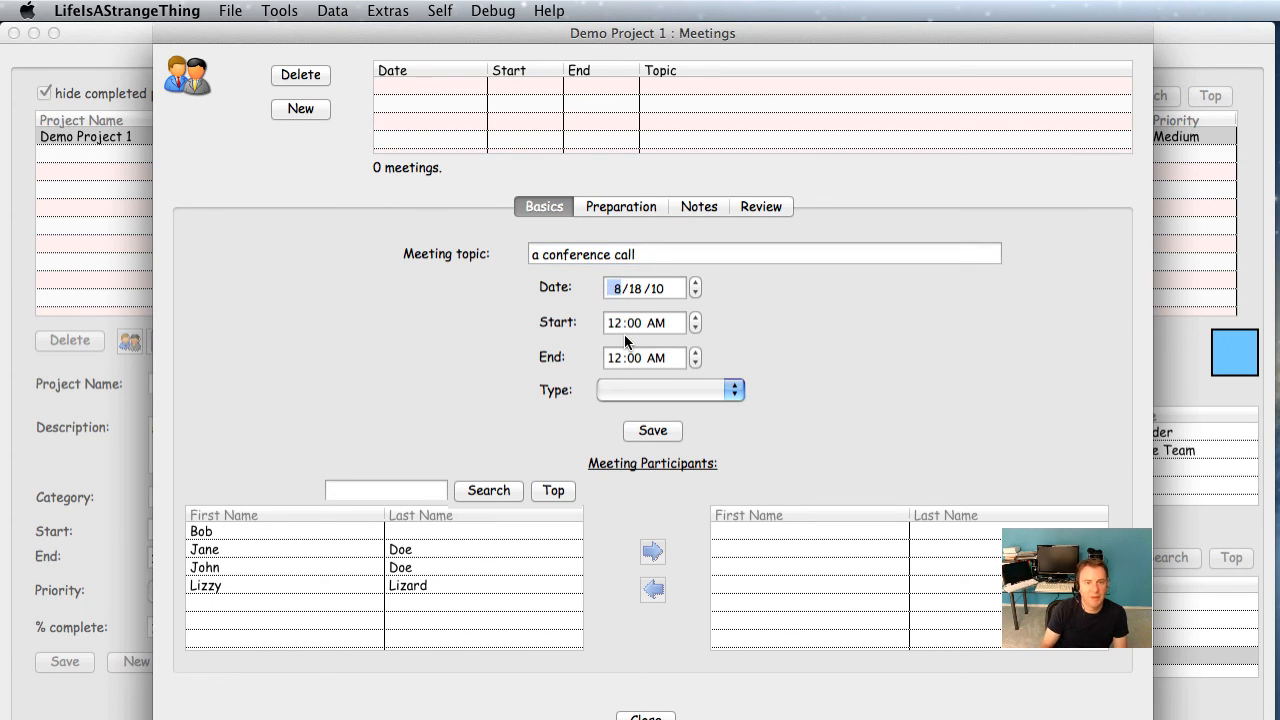
key(Tab)
text(29)
key(Tab)
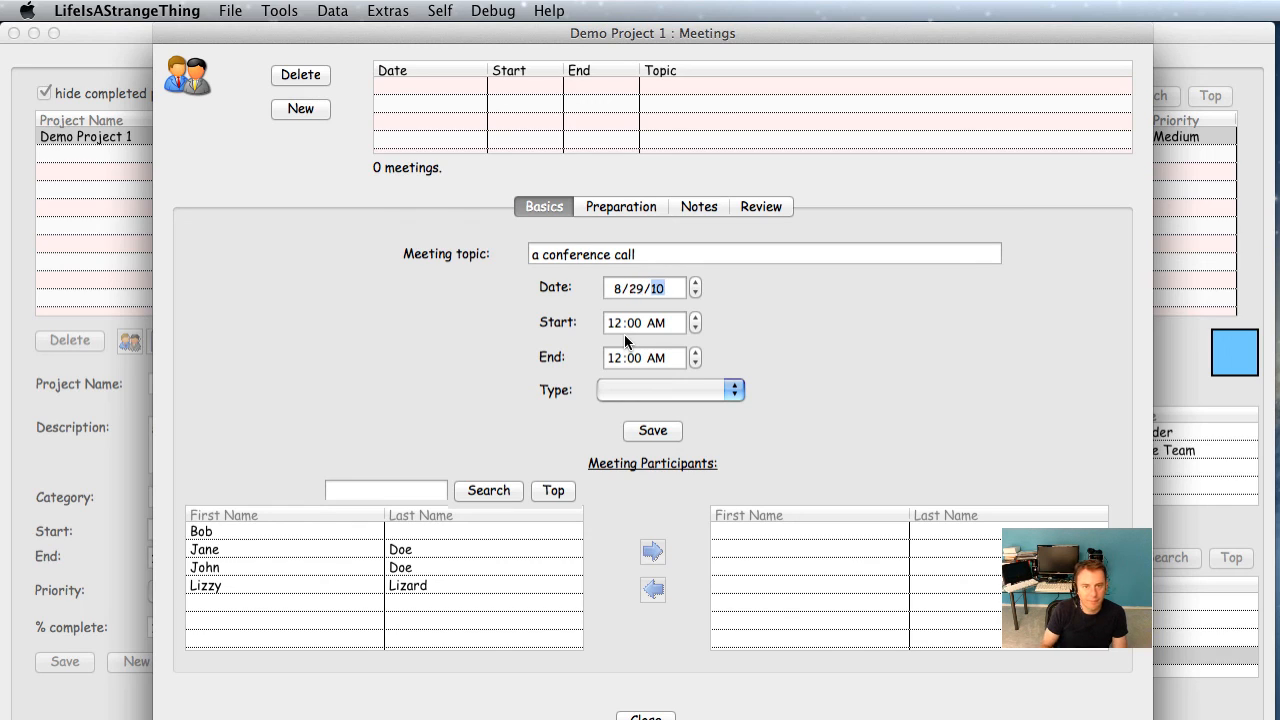
text(12)
key(Tab)
text(p)
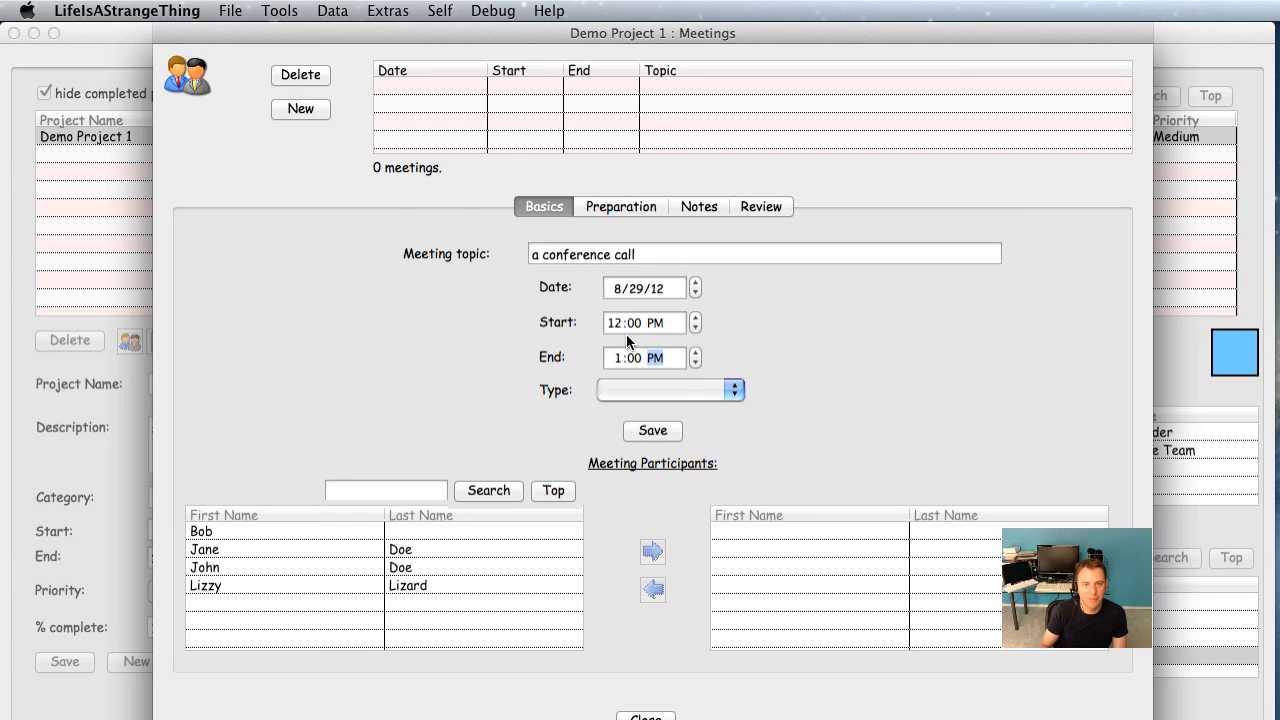
- Set the meeting type to Conference Call and save the meeting
click(635, 388)
click(653, 473)
click(652, 432)
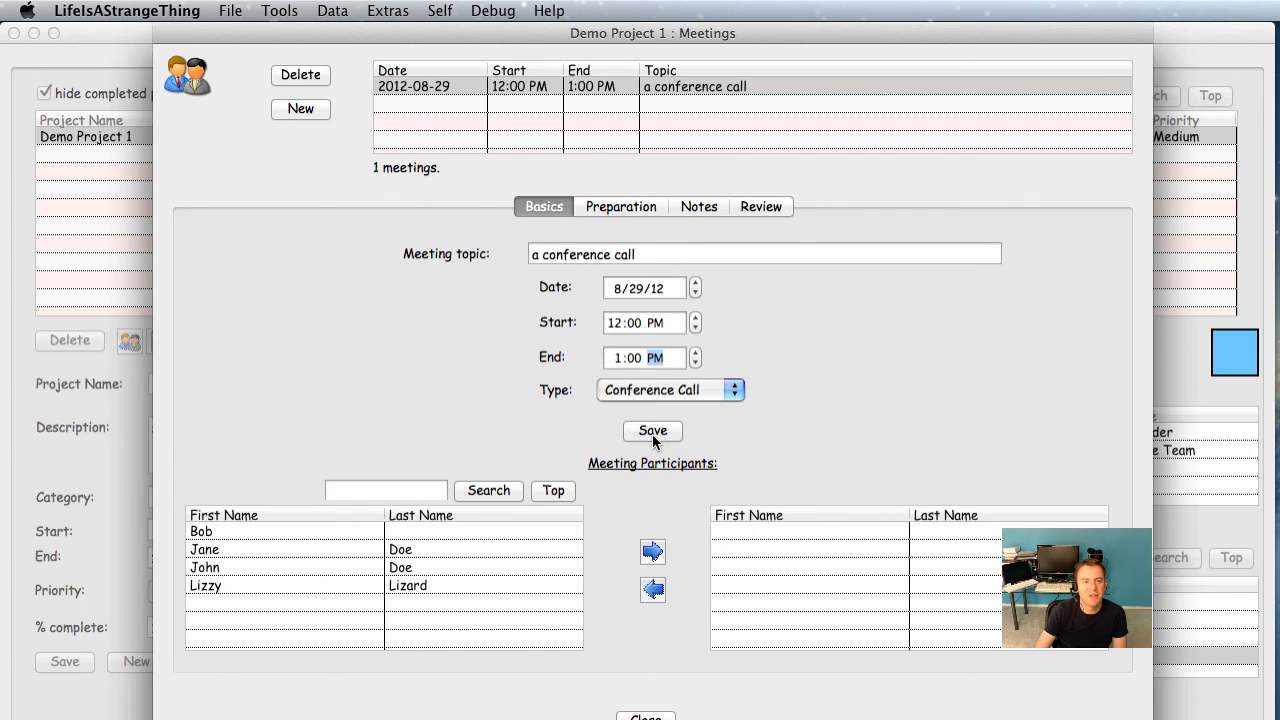
- Add the first three people in the list as participants of the conference call meeting
click(440, 86)
click(412, 533)
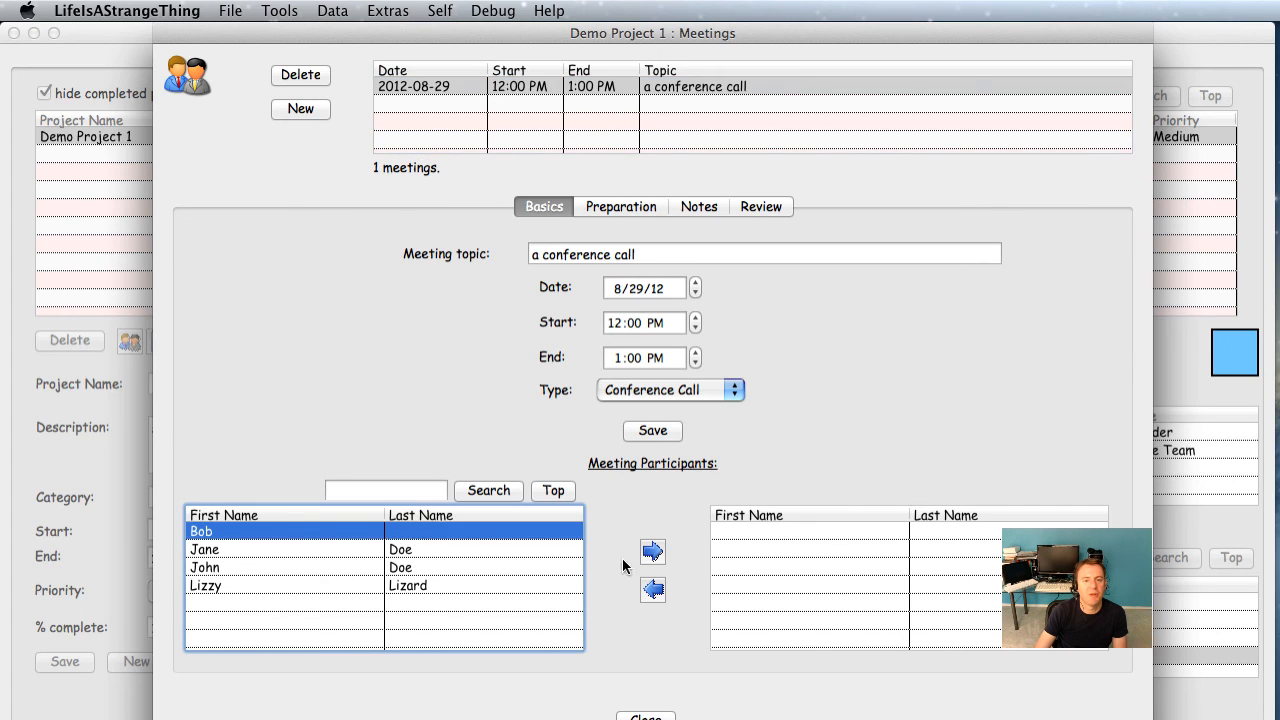
click(653, 552)
click(470, 551)
click(653, 552)
click(524, 566)
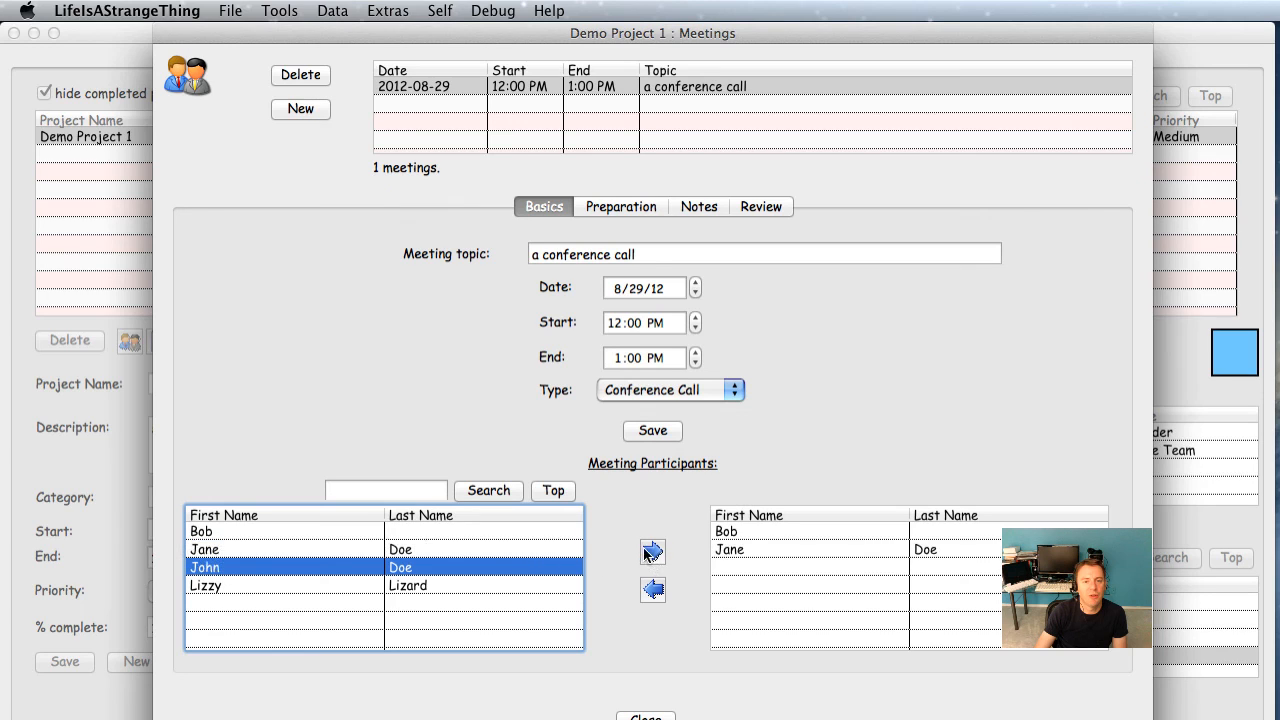
click(653, 552)
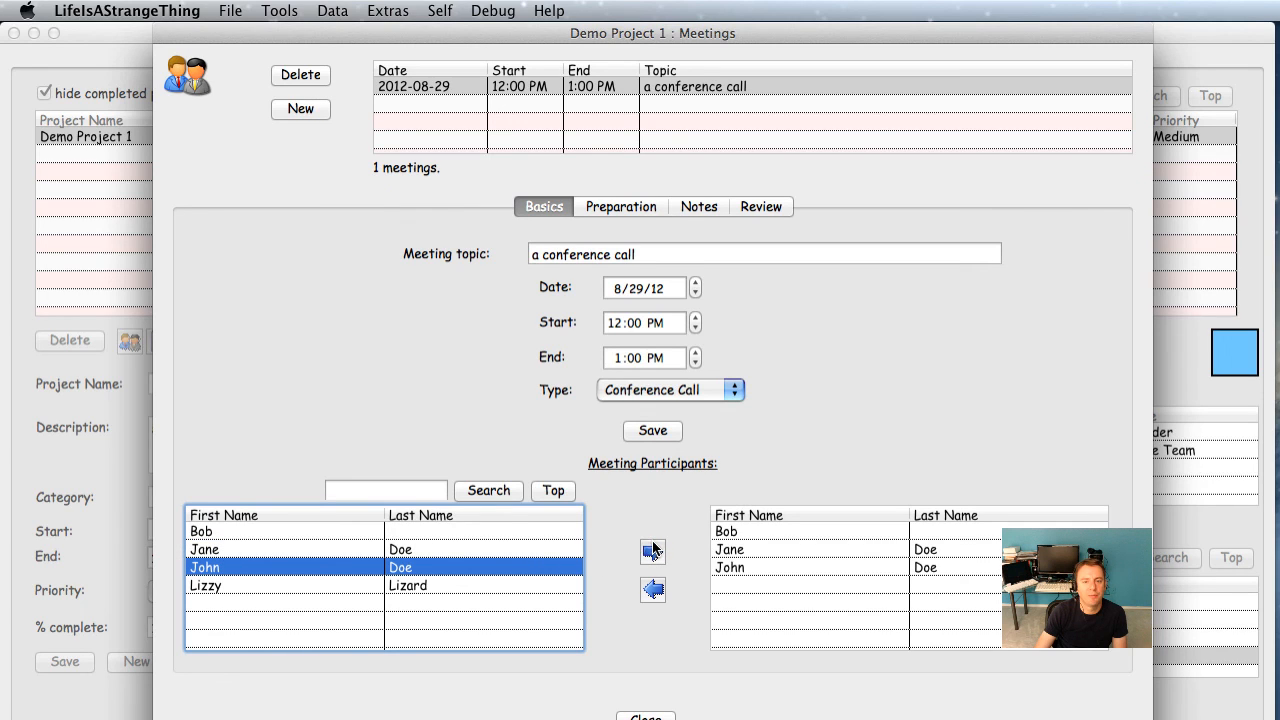
- Add "Finalize the budget" with High priority as a goal in the meeting's preparation
click(606, 204)
drag(553, 32, 494, 30)
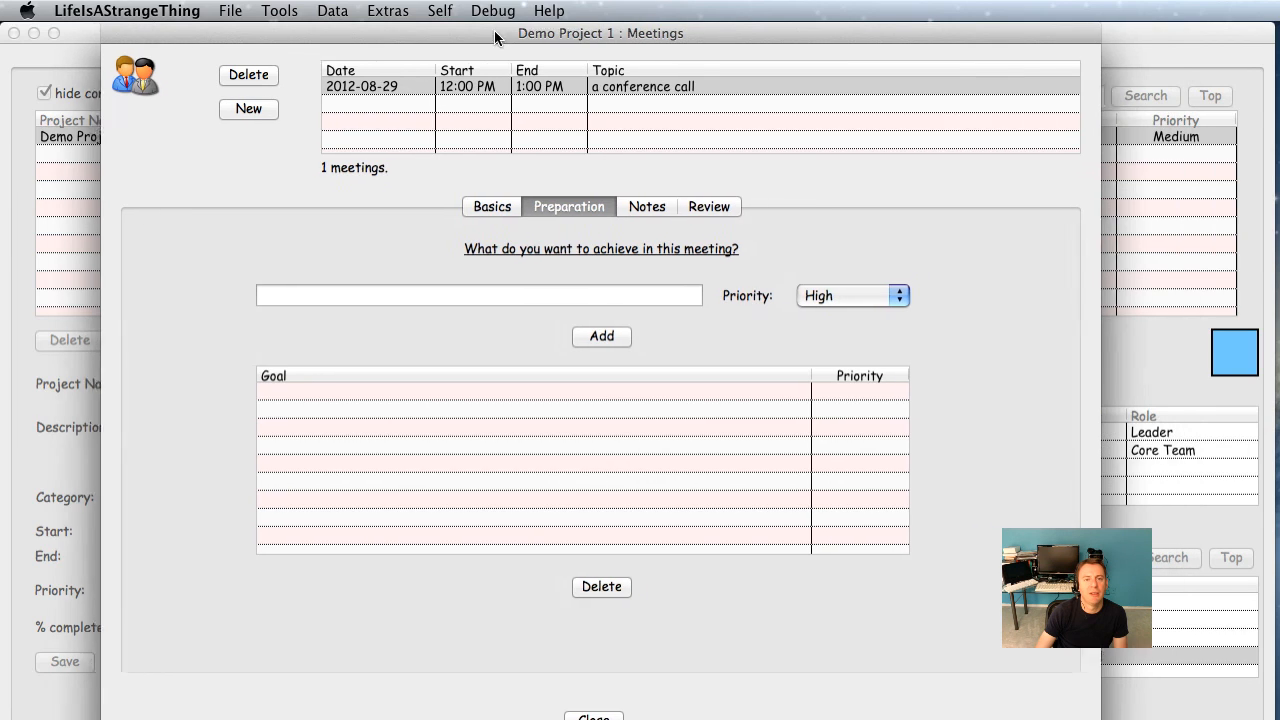
click(502, 298)
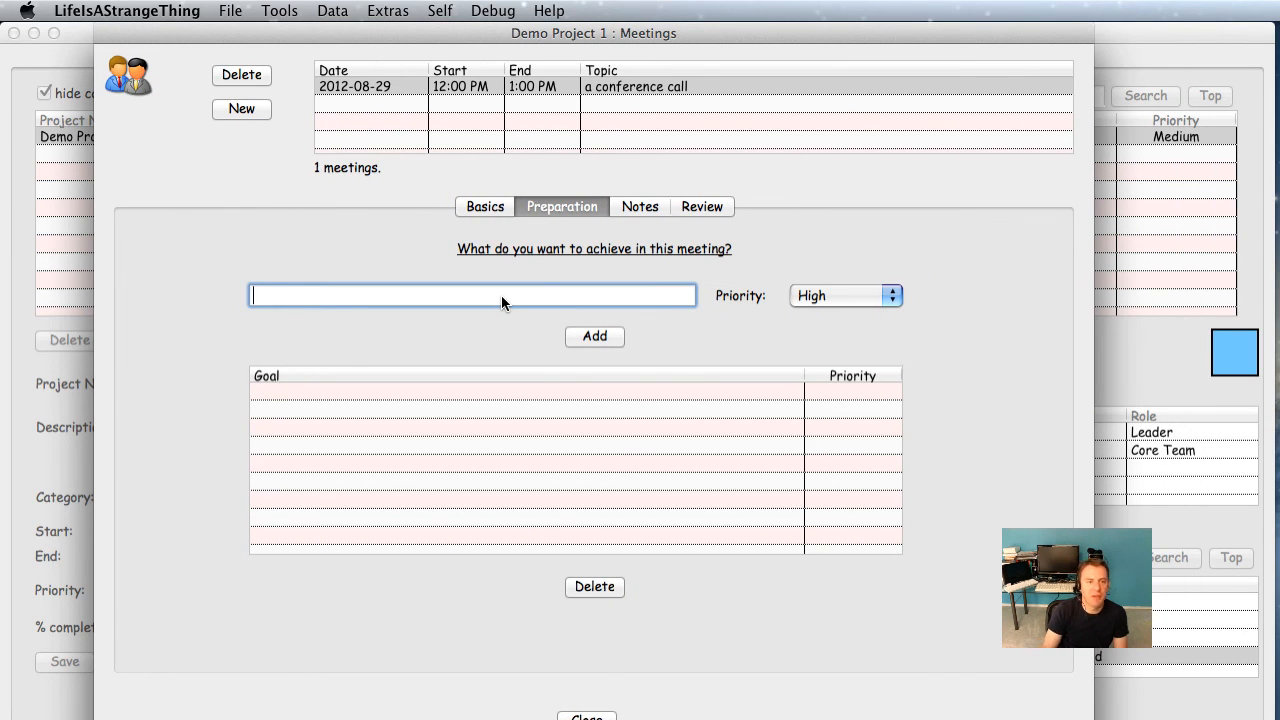
text(Finalize)
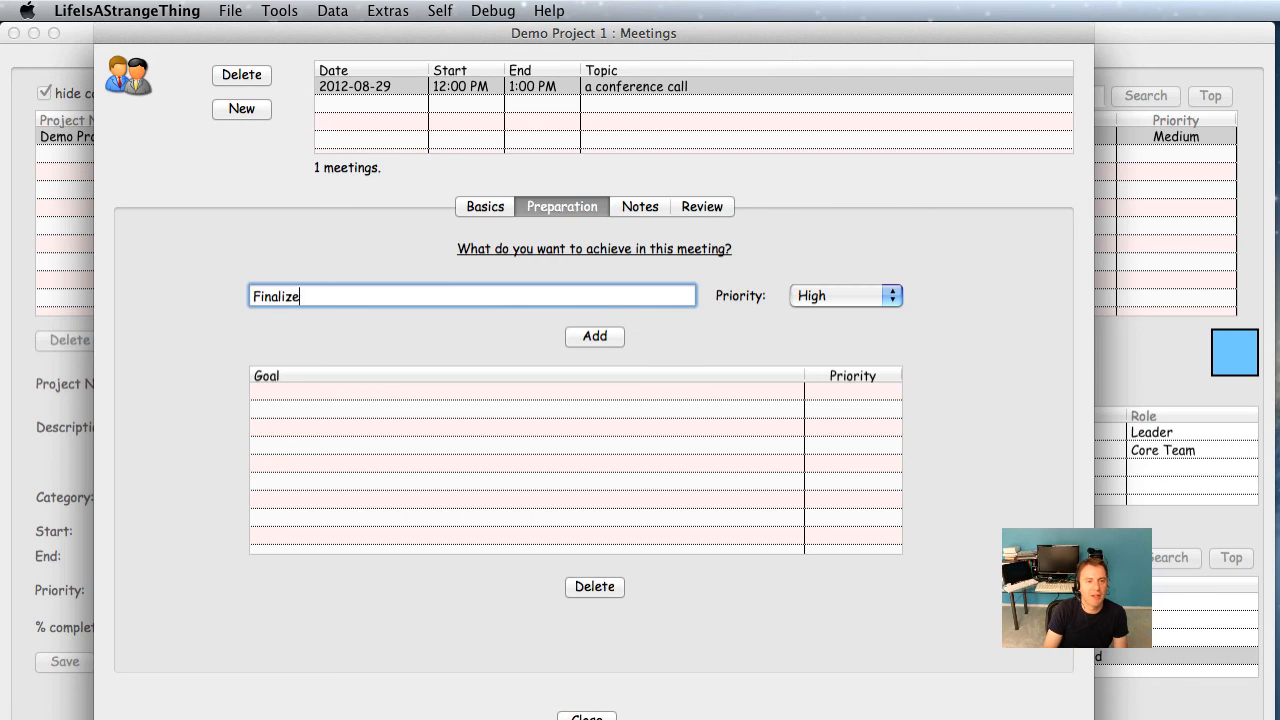
text( the budget)
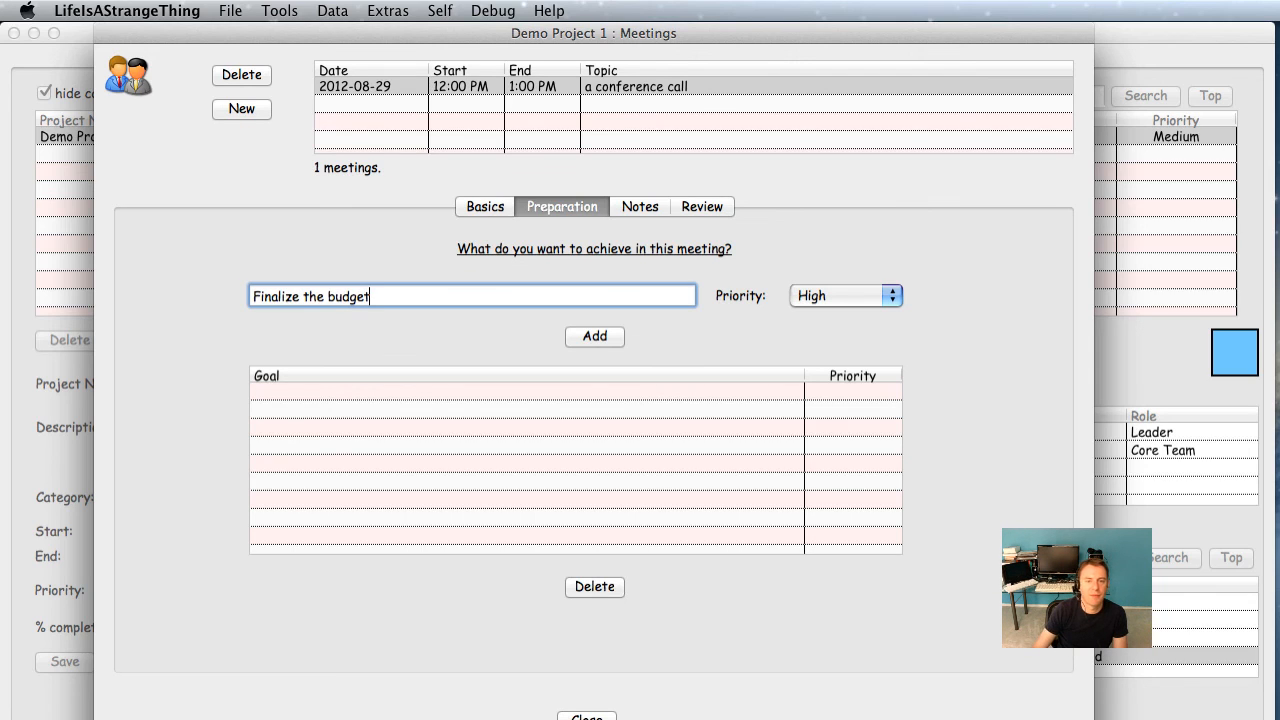
click(596, 336)
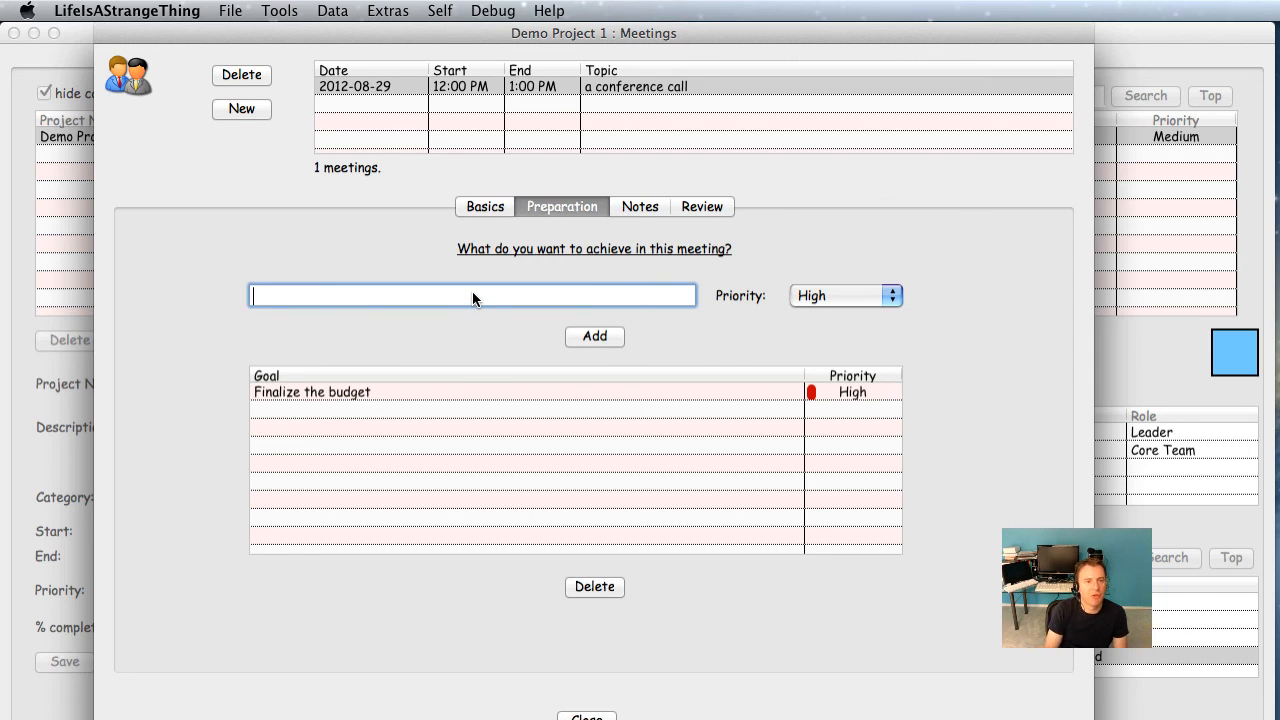
- Add "Get the team members on board with my ideas" with Medium priority as a goal in the meeting's preparation
text(Get the )
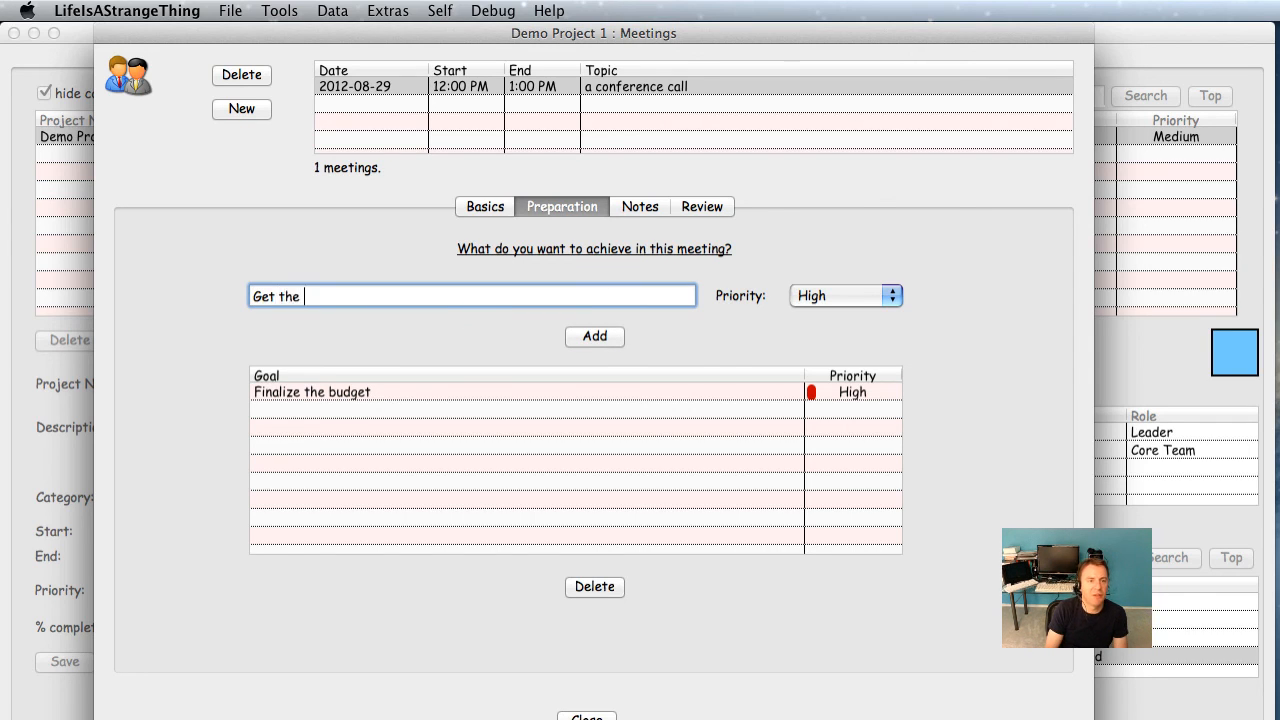
text(team members o)
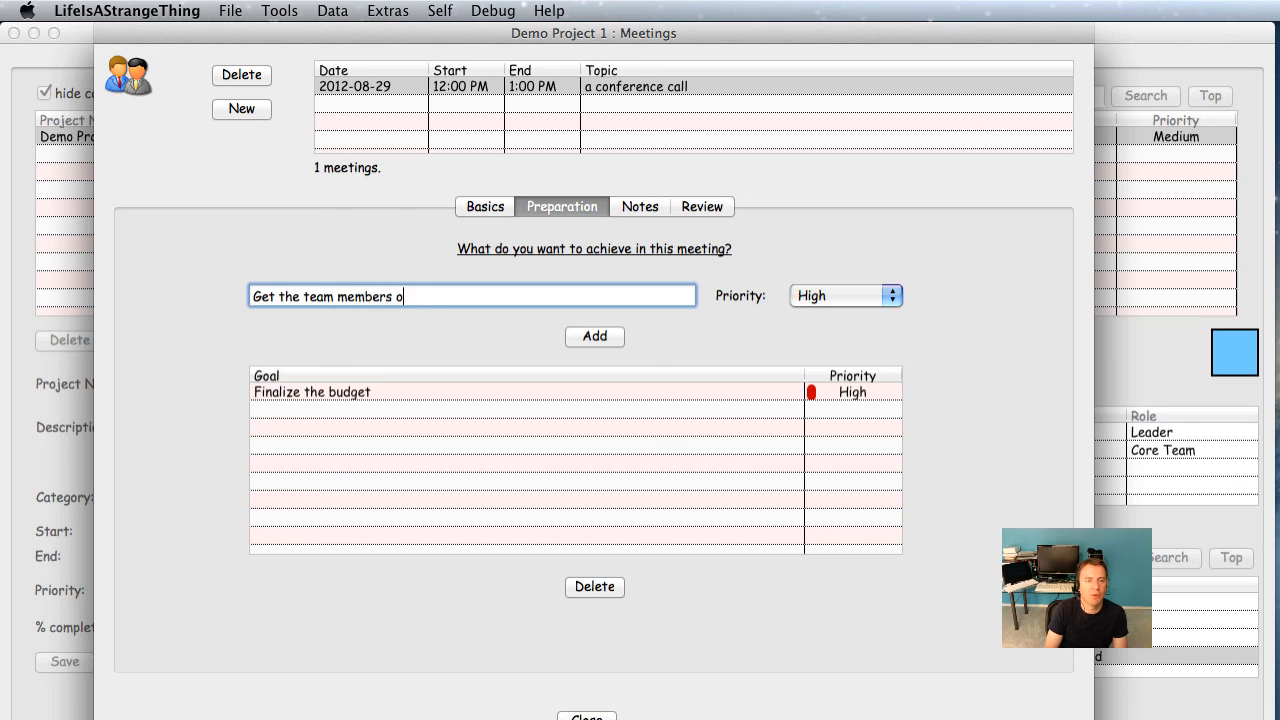
text(n board with my ideas)
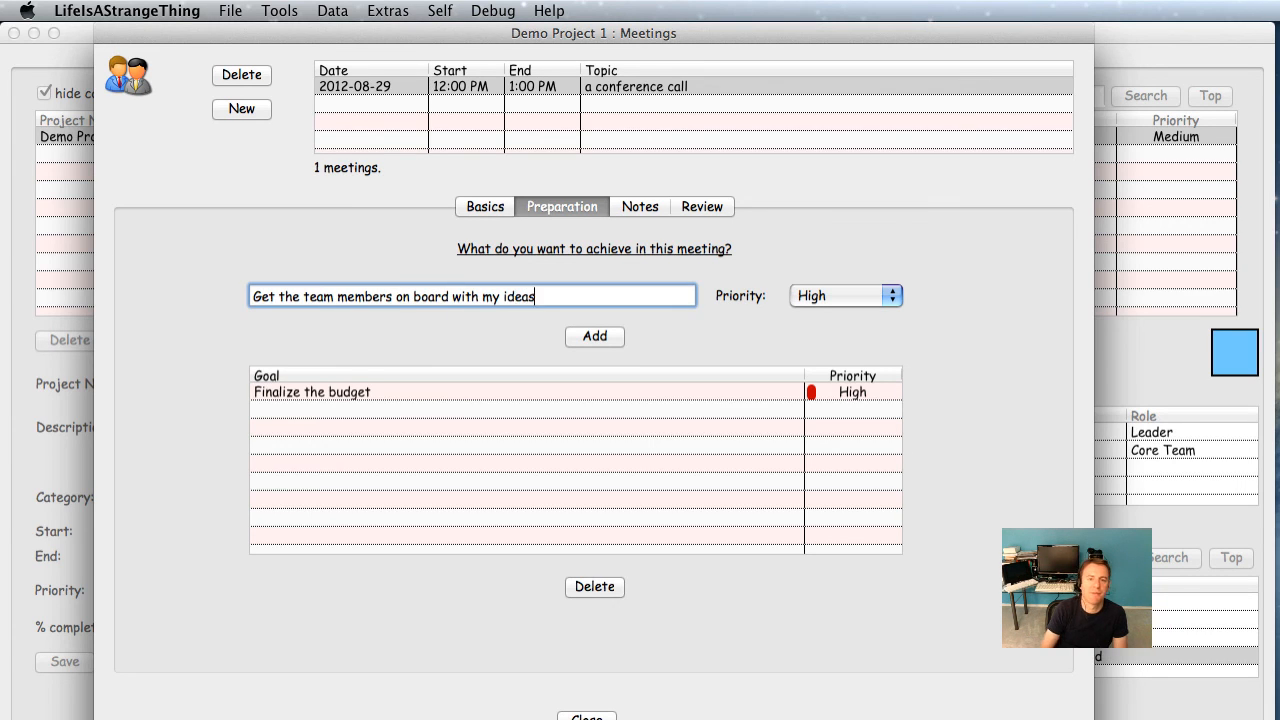
click(826, 296)
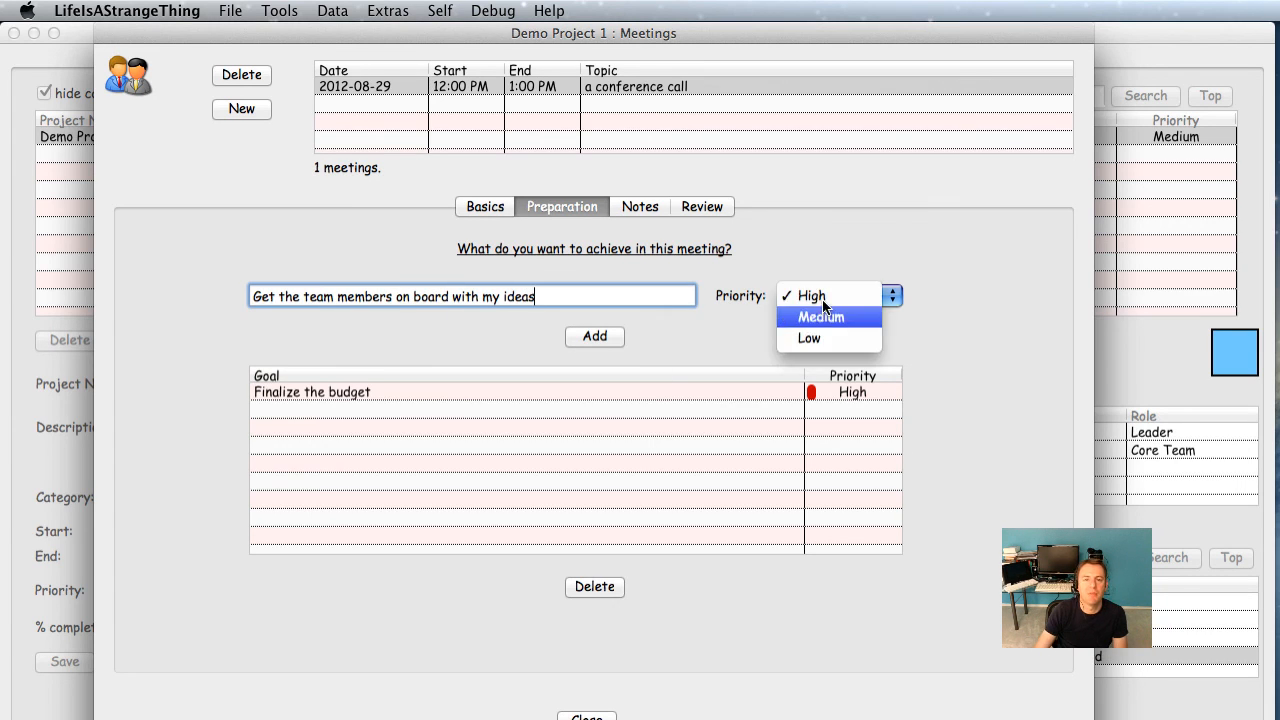
click(820, 317)
click(603, 337)
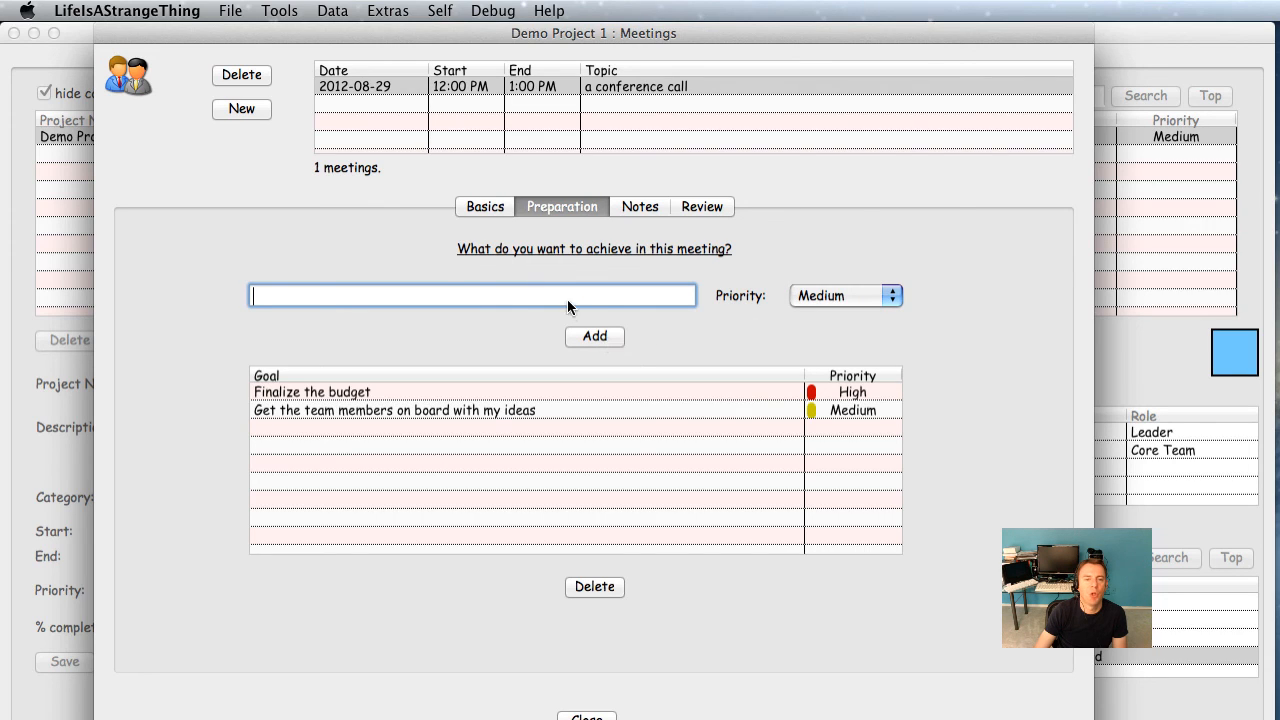
- Add "Discuss vacation schedule" with Low priority as a goal in the meeting's preparation
text(Discus)
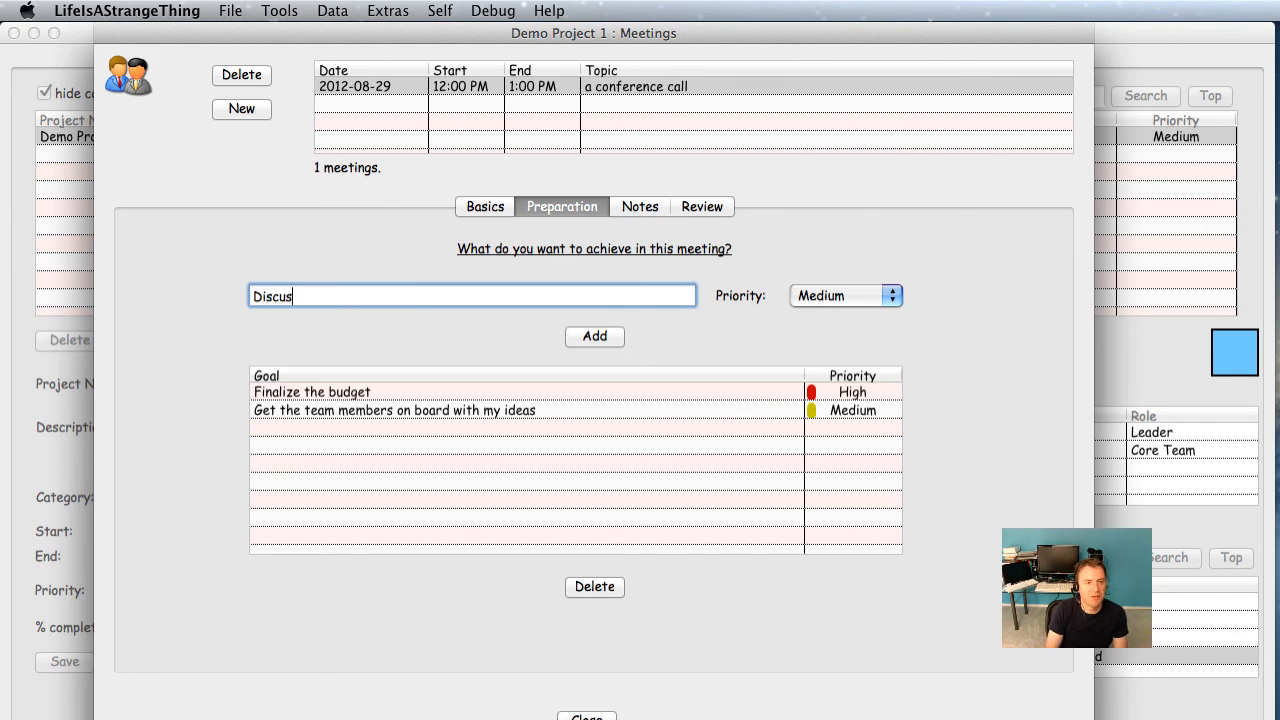
text(s vacation schedu)
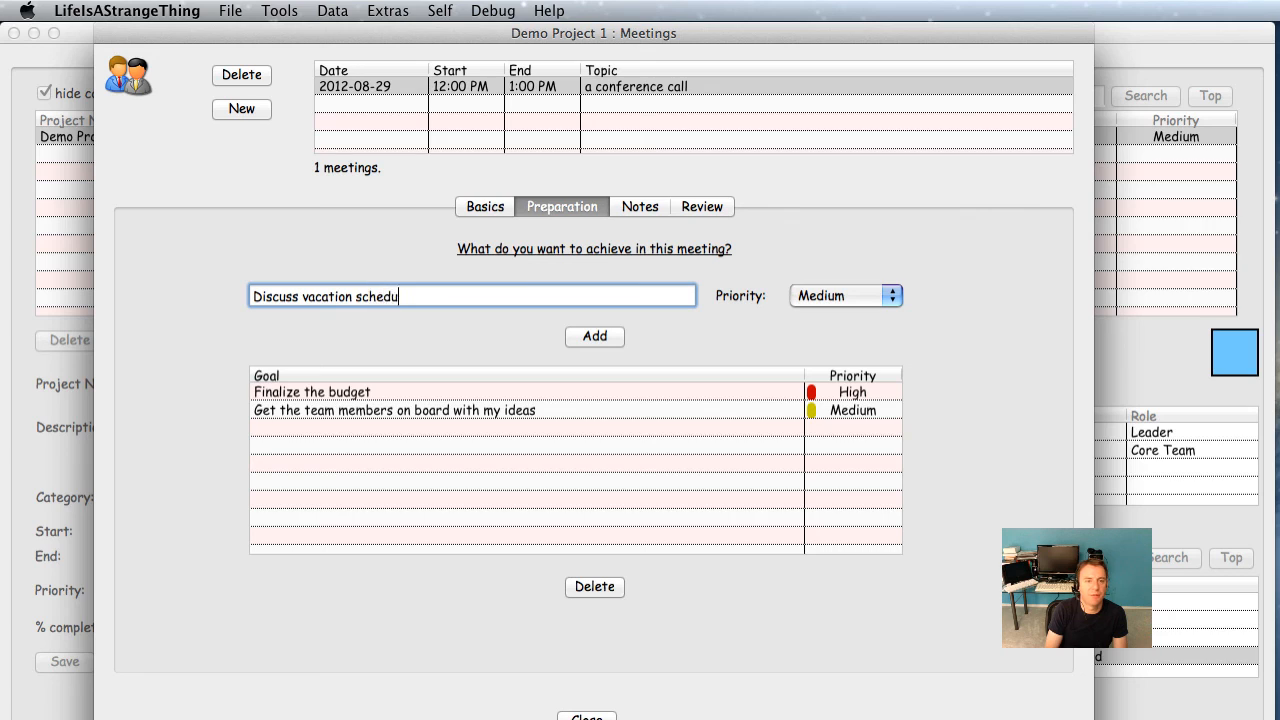
text(le)
click(840, 295)
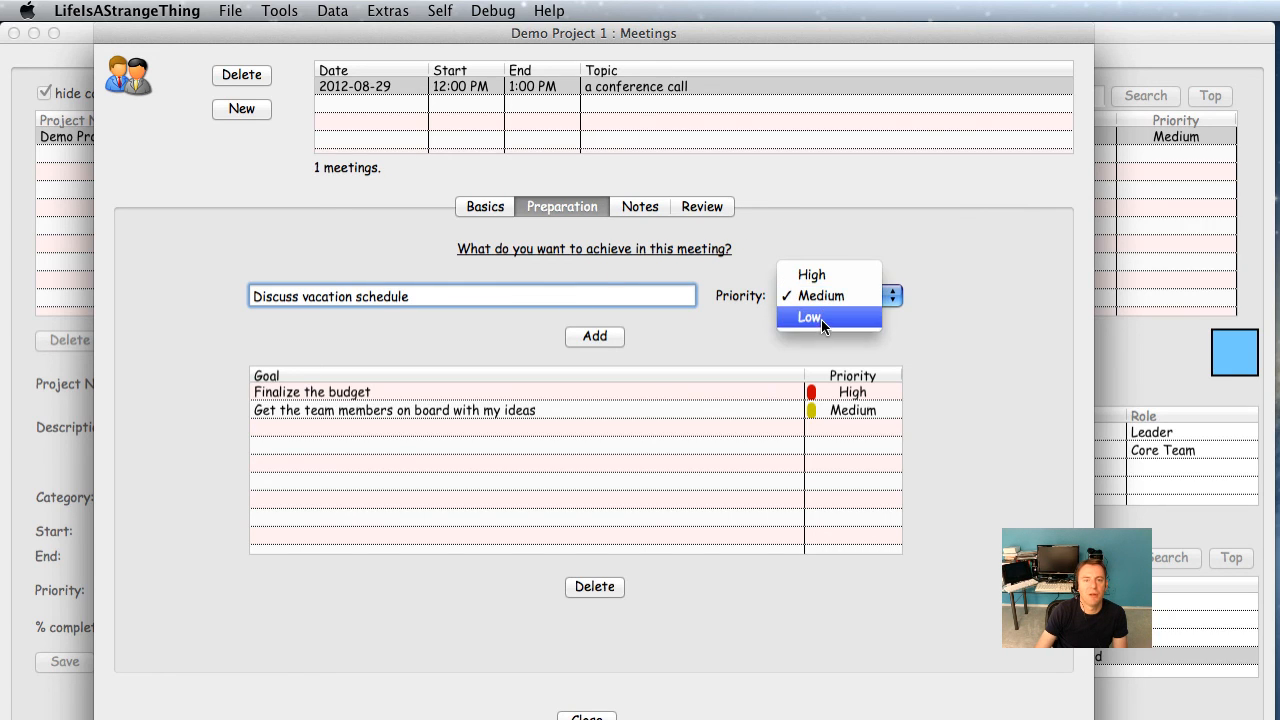
click(821, 319)
click(580, 335)
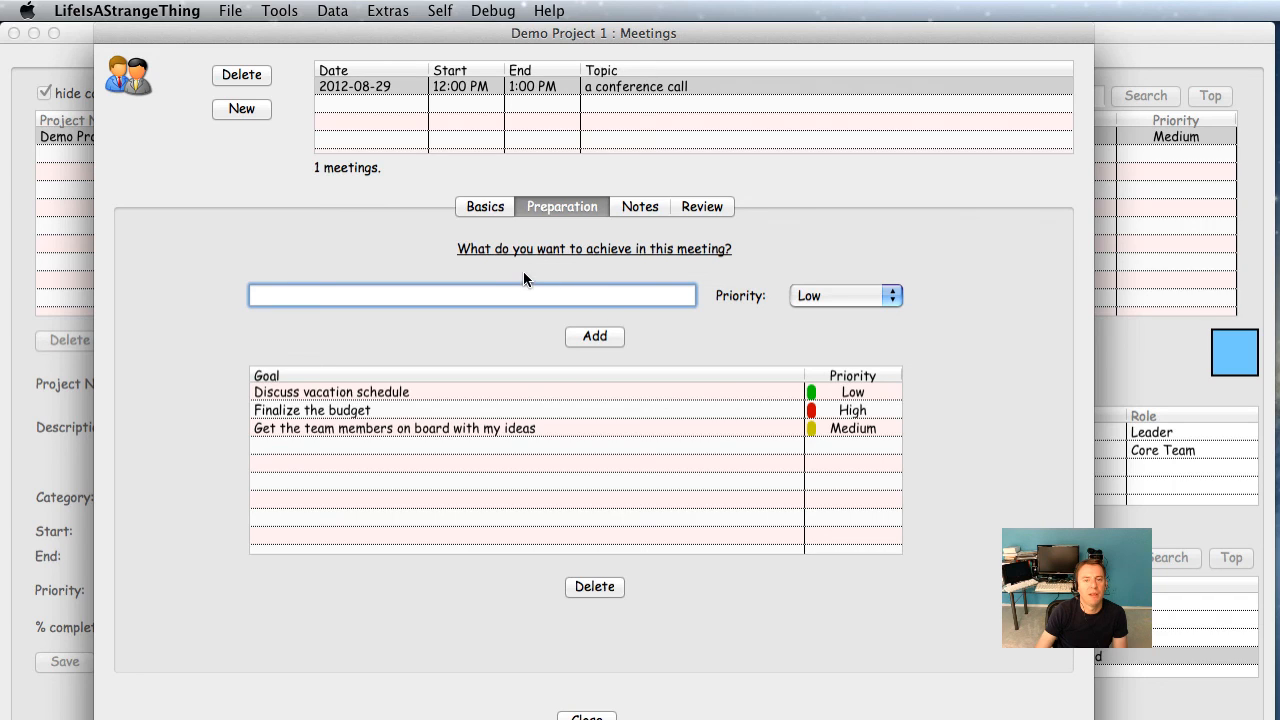
- Enter "blabbla" as the notes of the conference call meeting
click(634, 210)
click(459, 280)
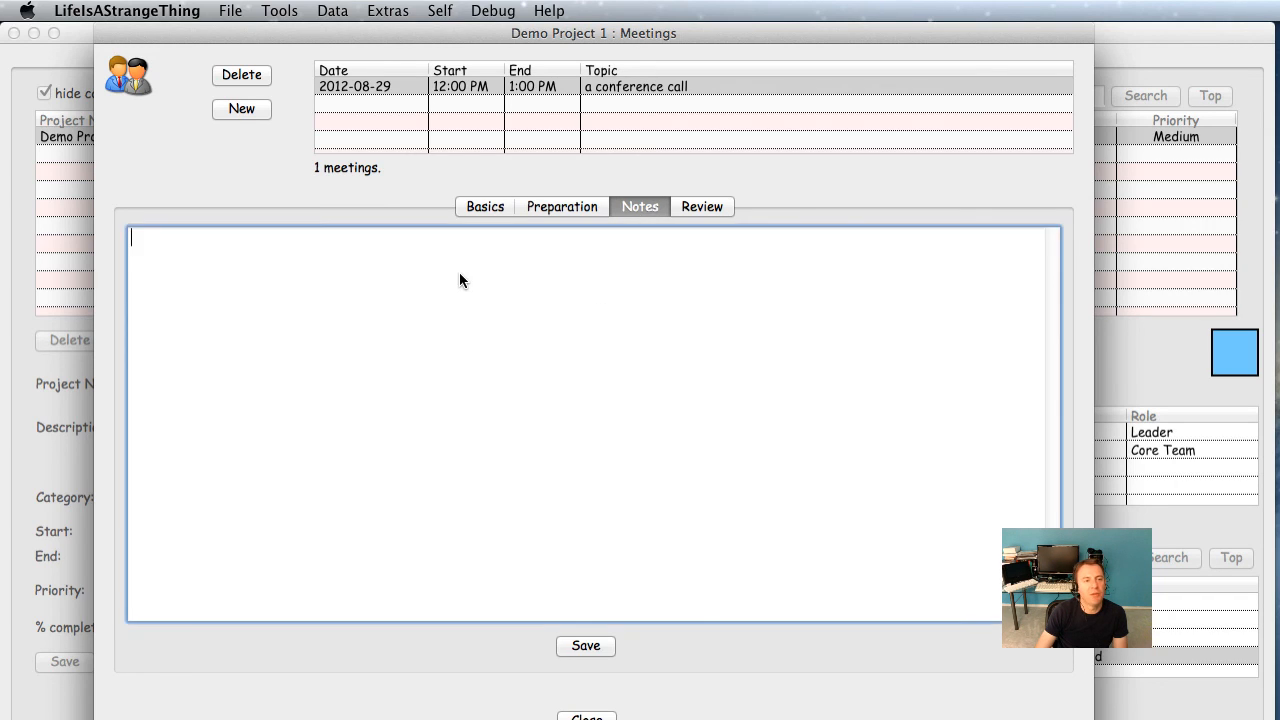
text(bla)
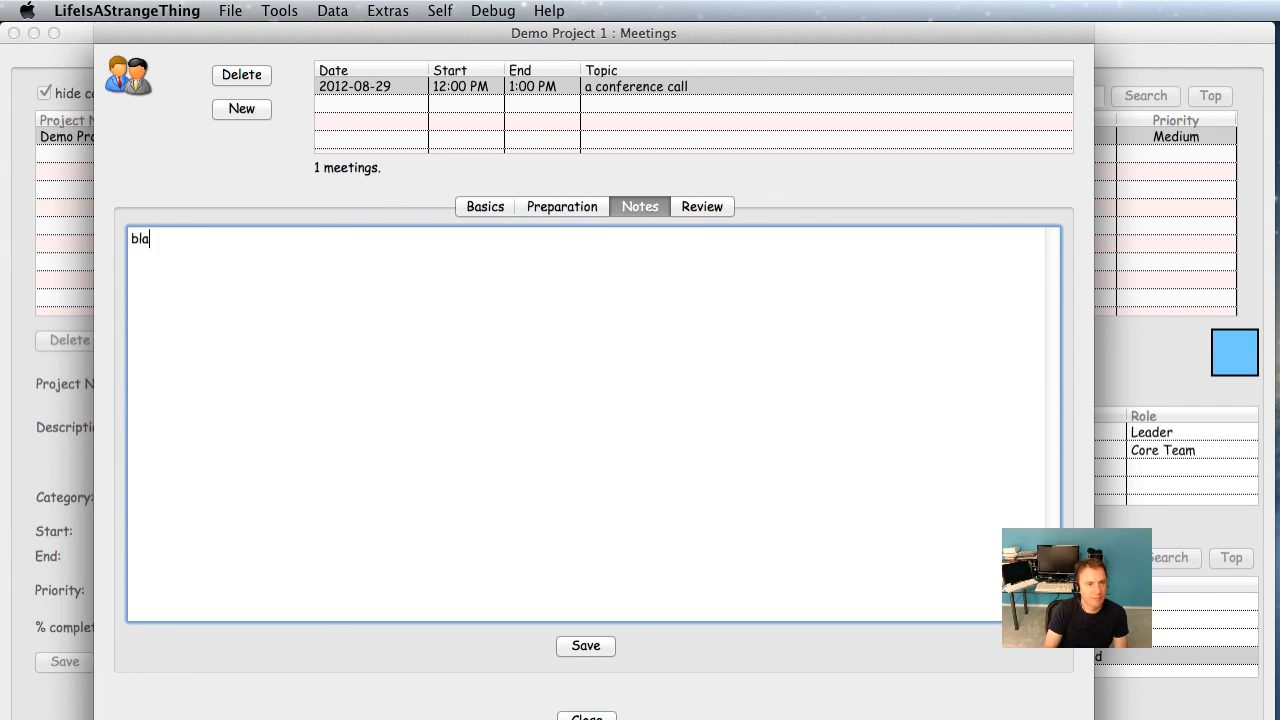
text(blb)
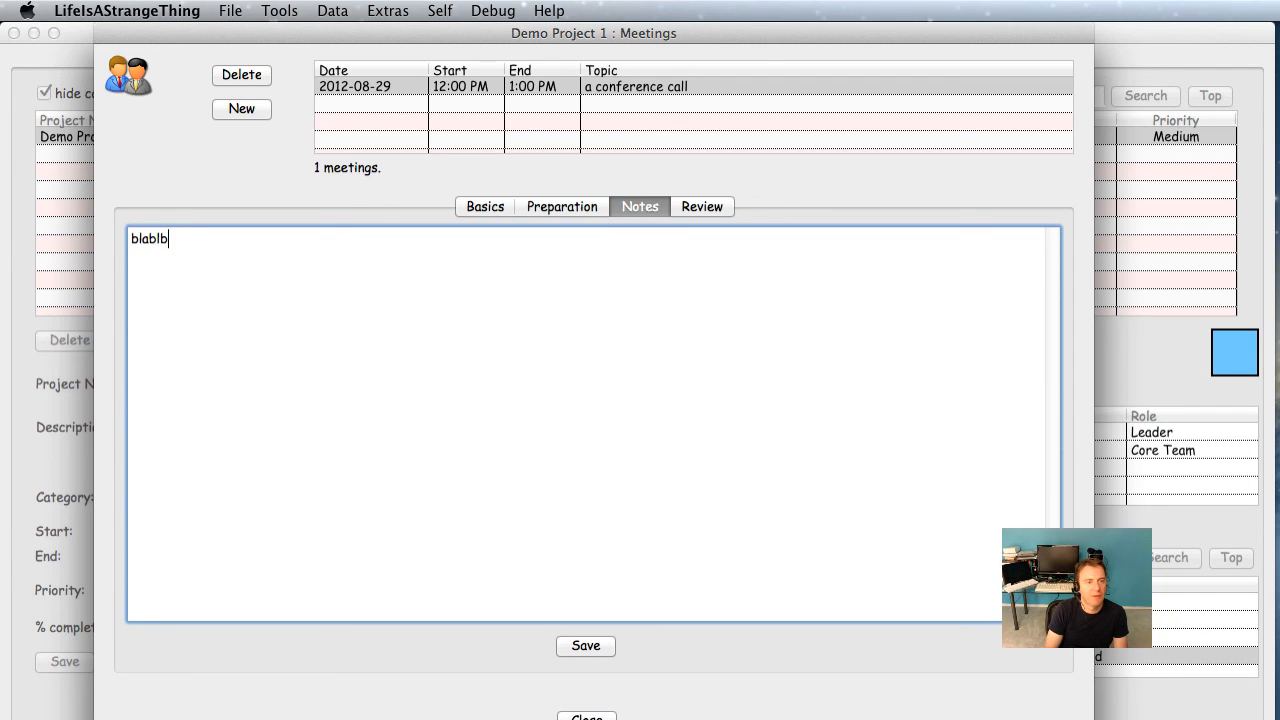
key(BackSpace)
key(BackSpace)
text(bla)
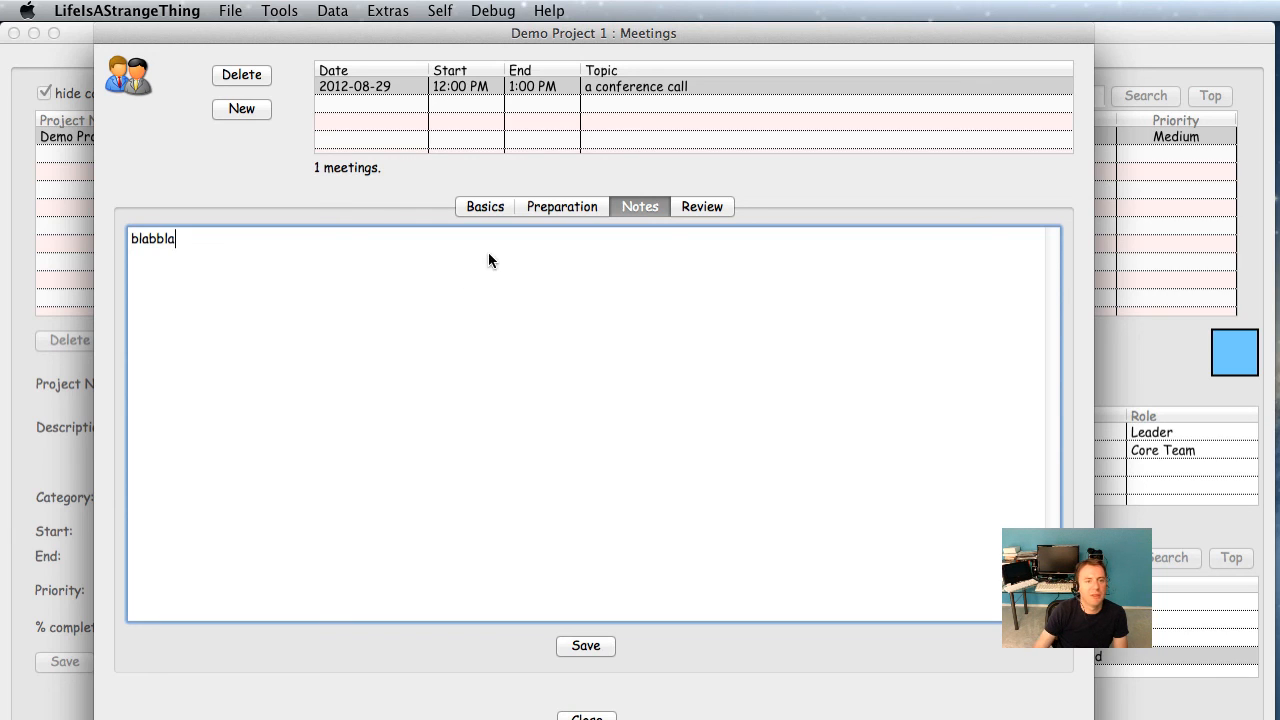
- Mark "Finalize the budget" and "Get the team members on board with my ideas" as achieved and save an activity review of the conference call
click(694, 210)
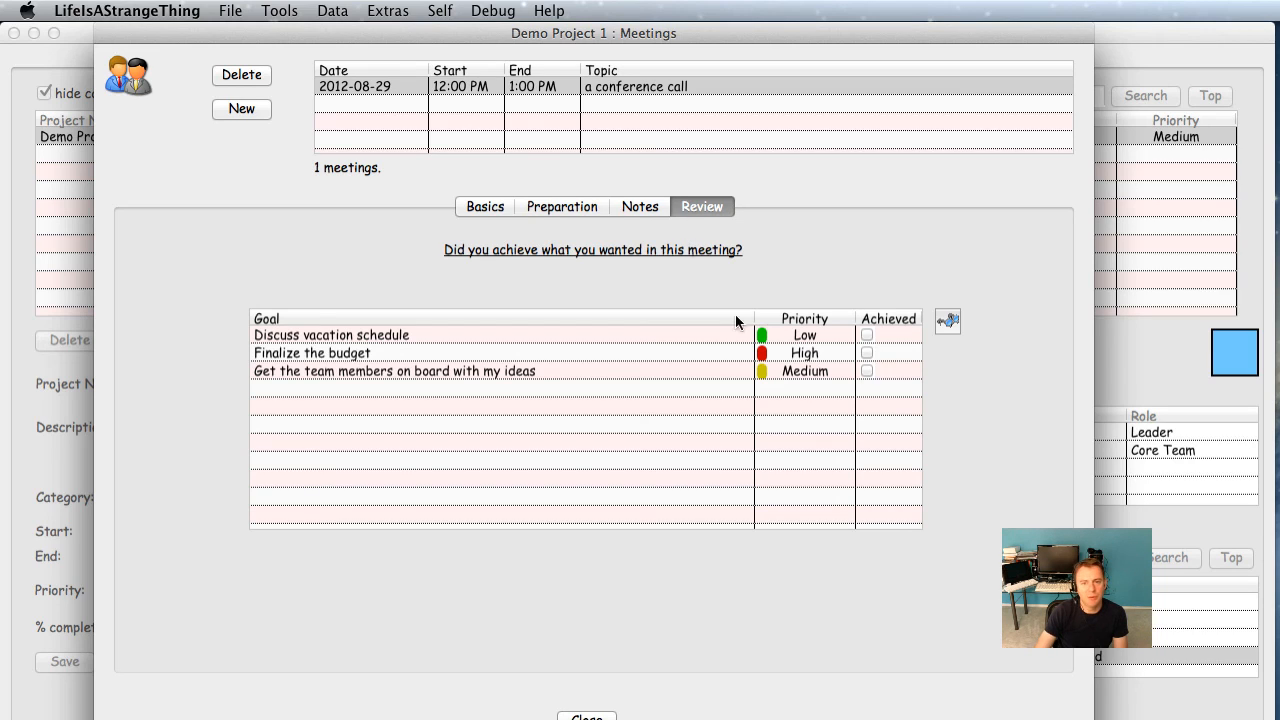
click(869, 353)
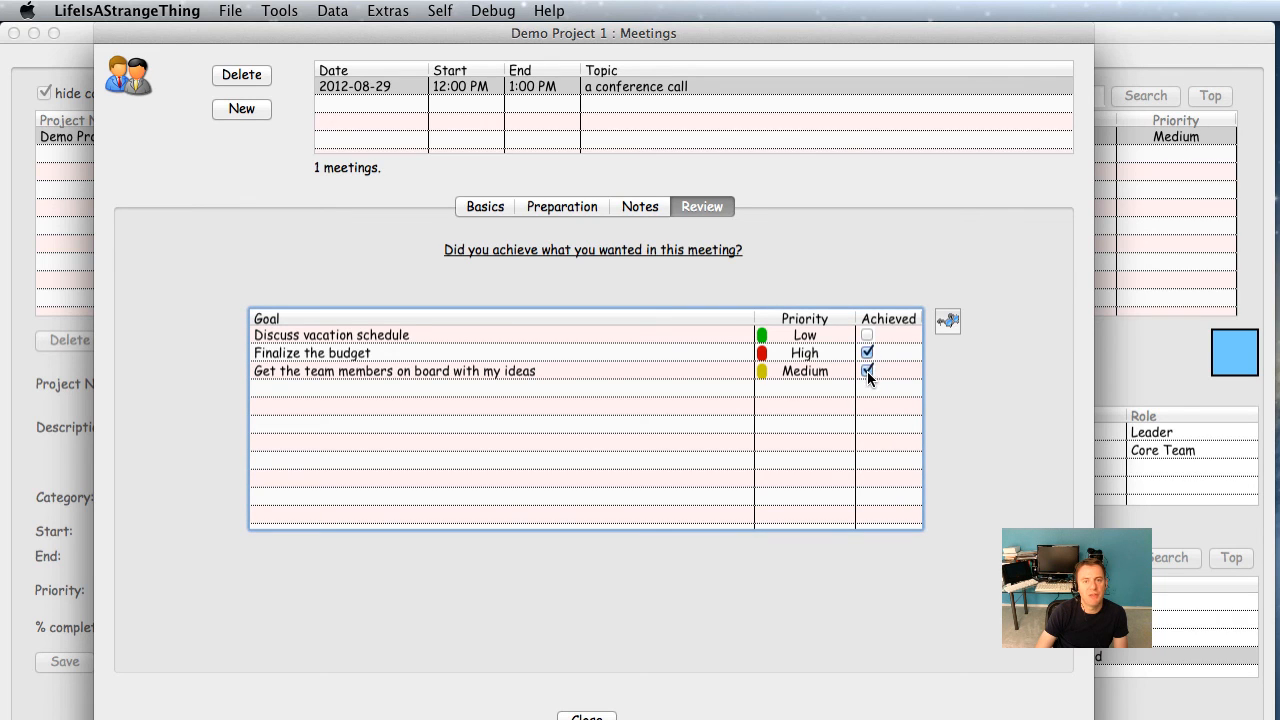
click(947, 320)
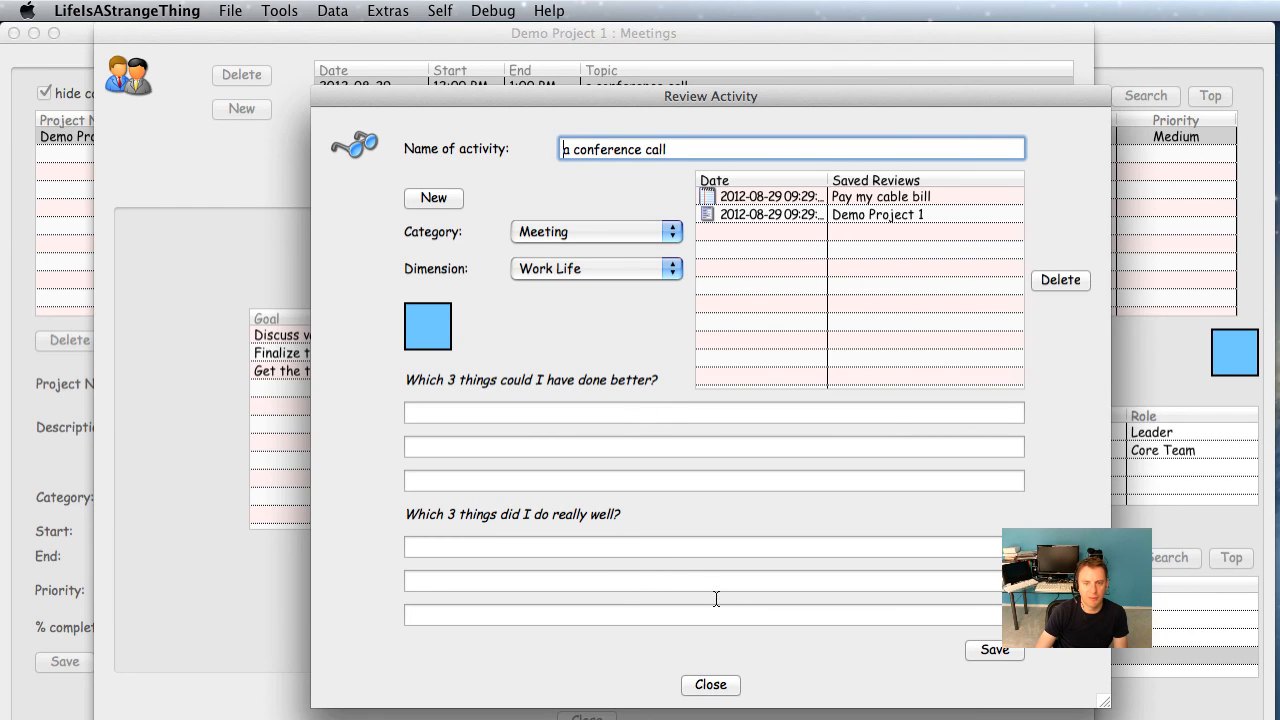
click(988, 647)
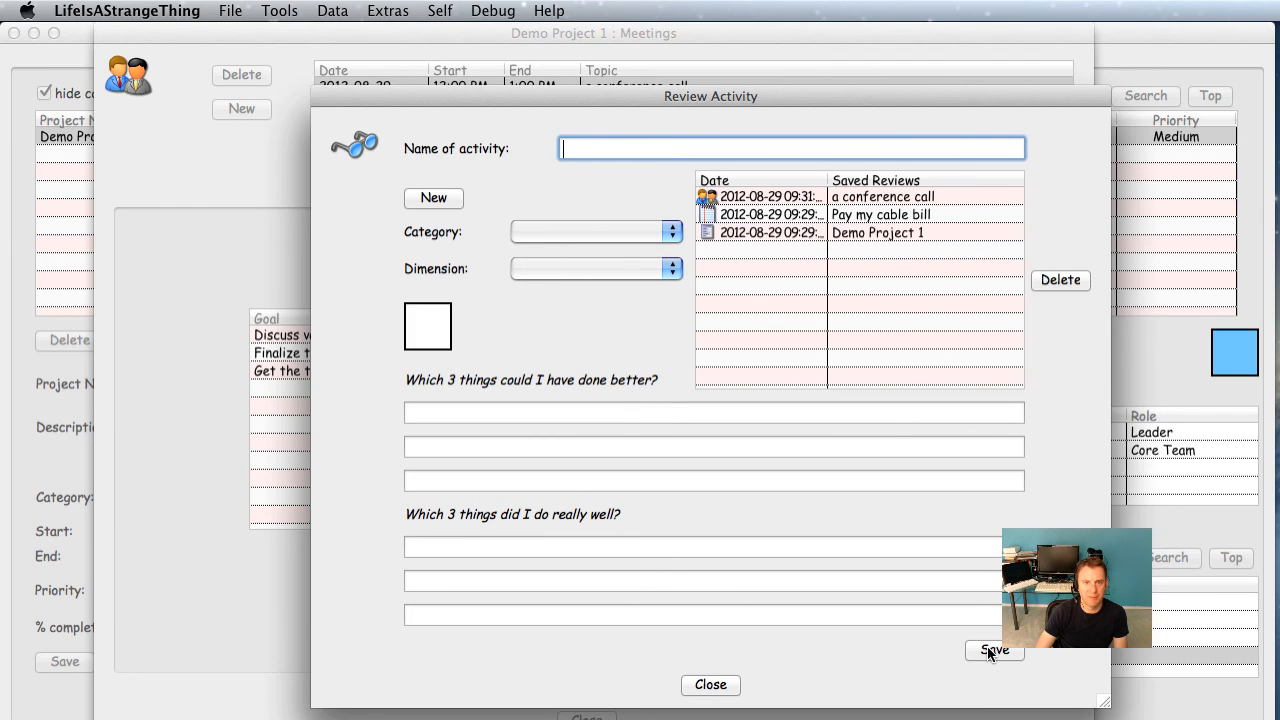
click(708, 199)
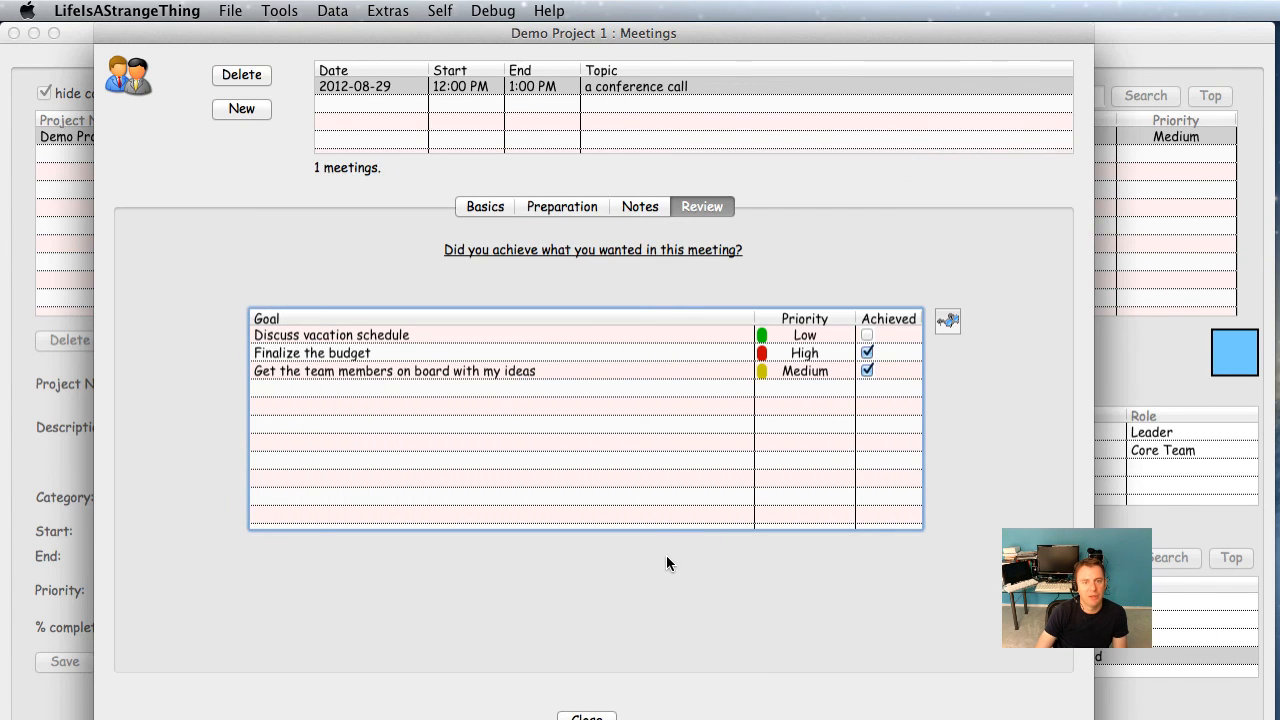
key(Escape)
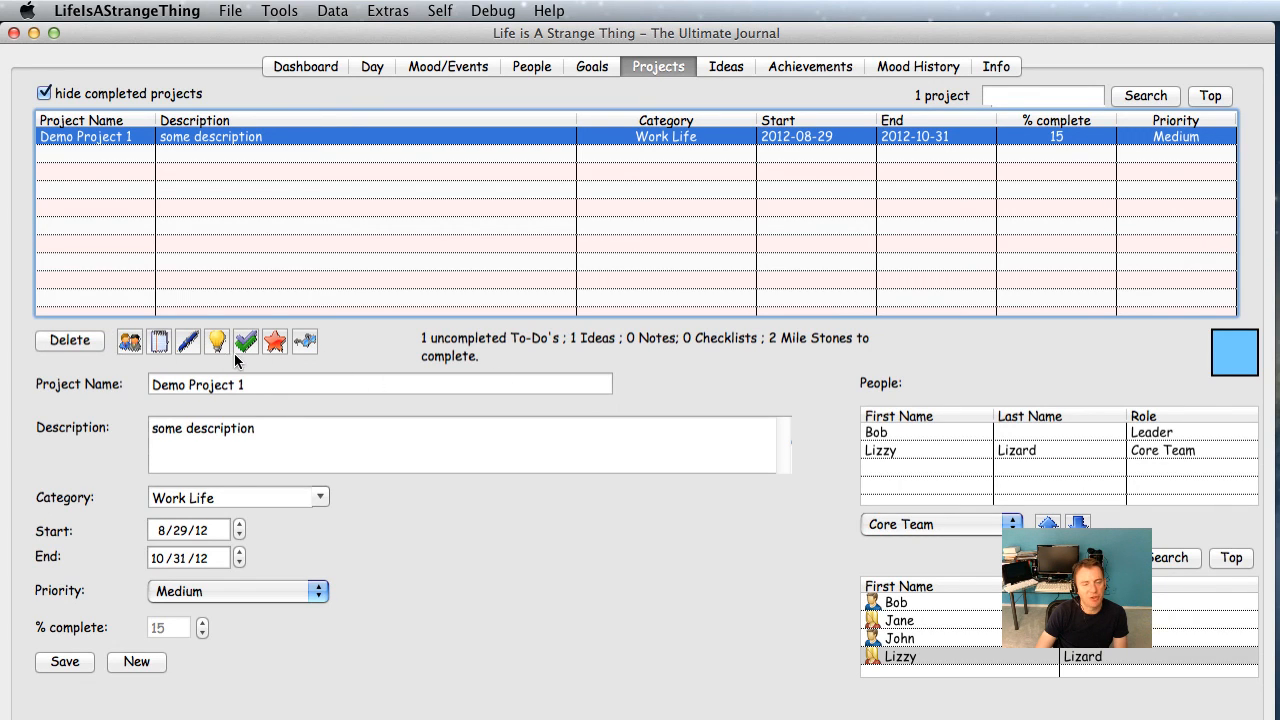
- Open the To-Do's window from the project view, look over the listed to-dos and close it
click(159, 342)
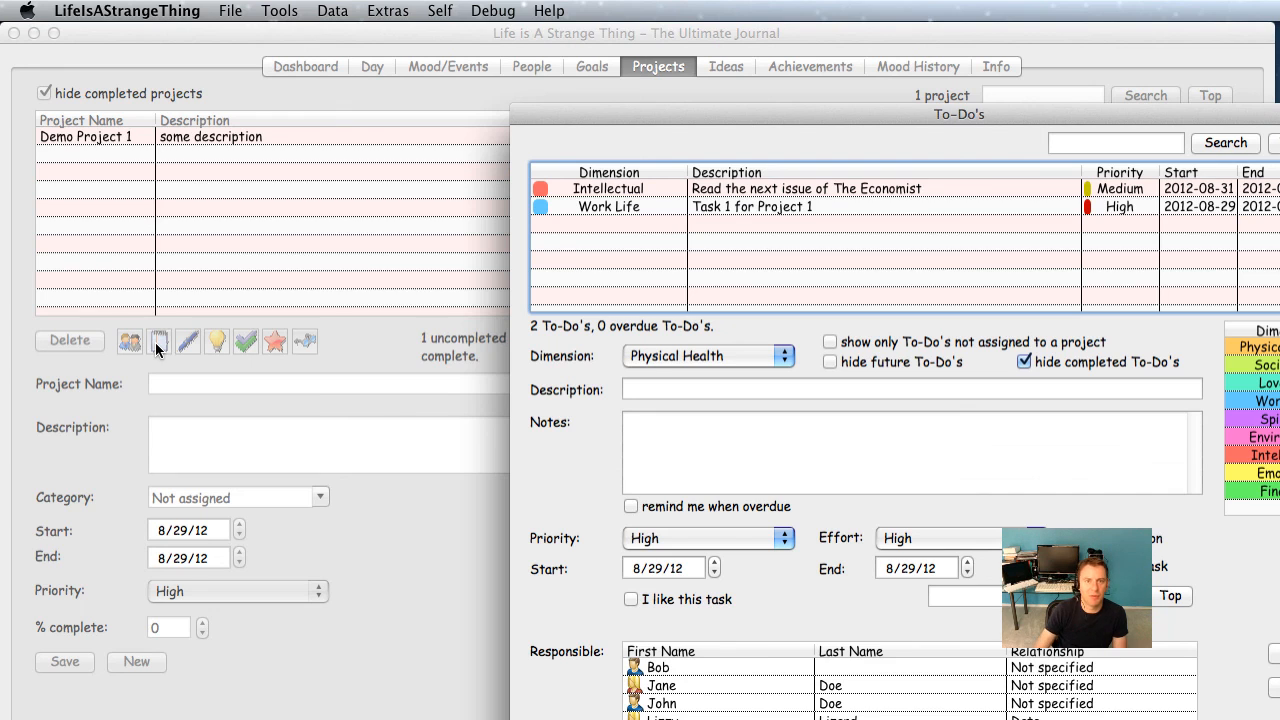
drag(573, 116, 306, 66)
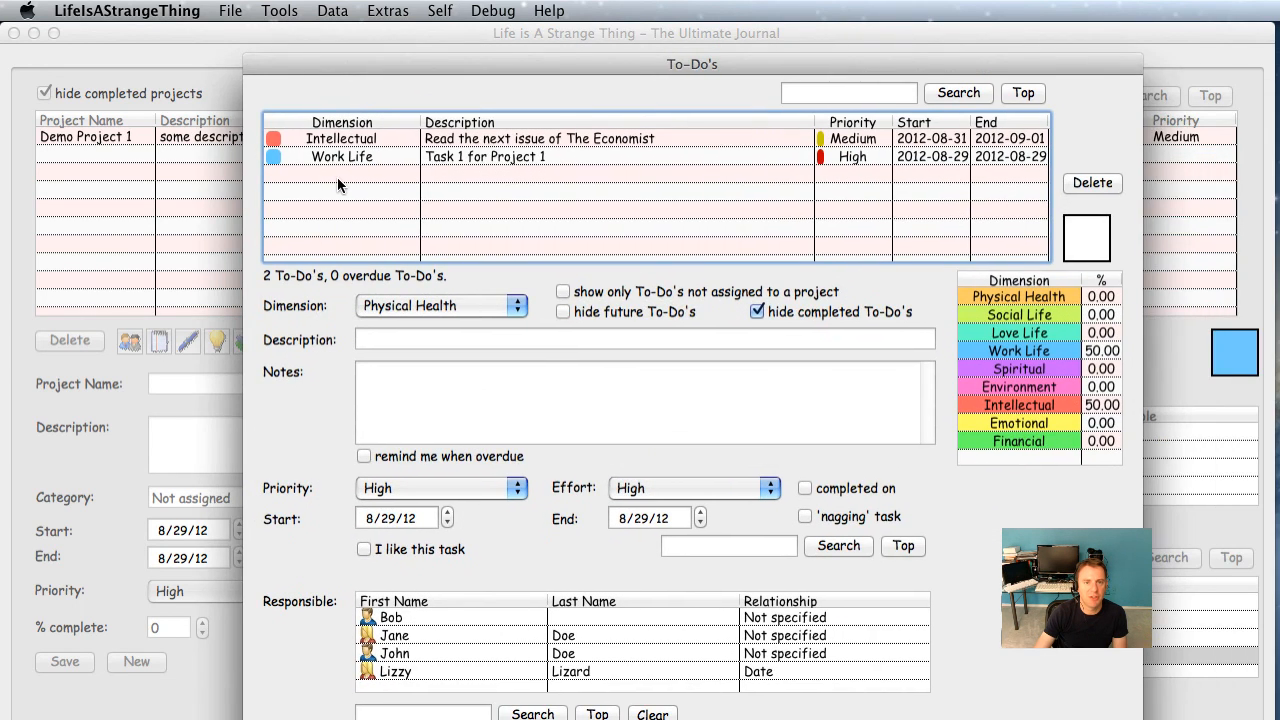
key(super+w)
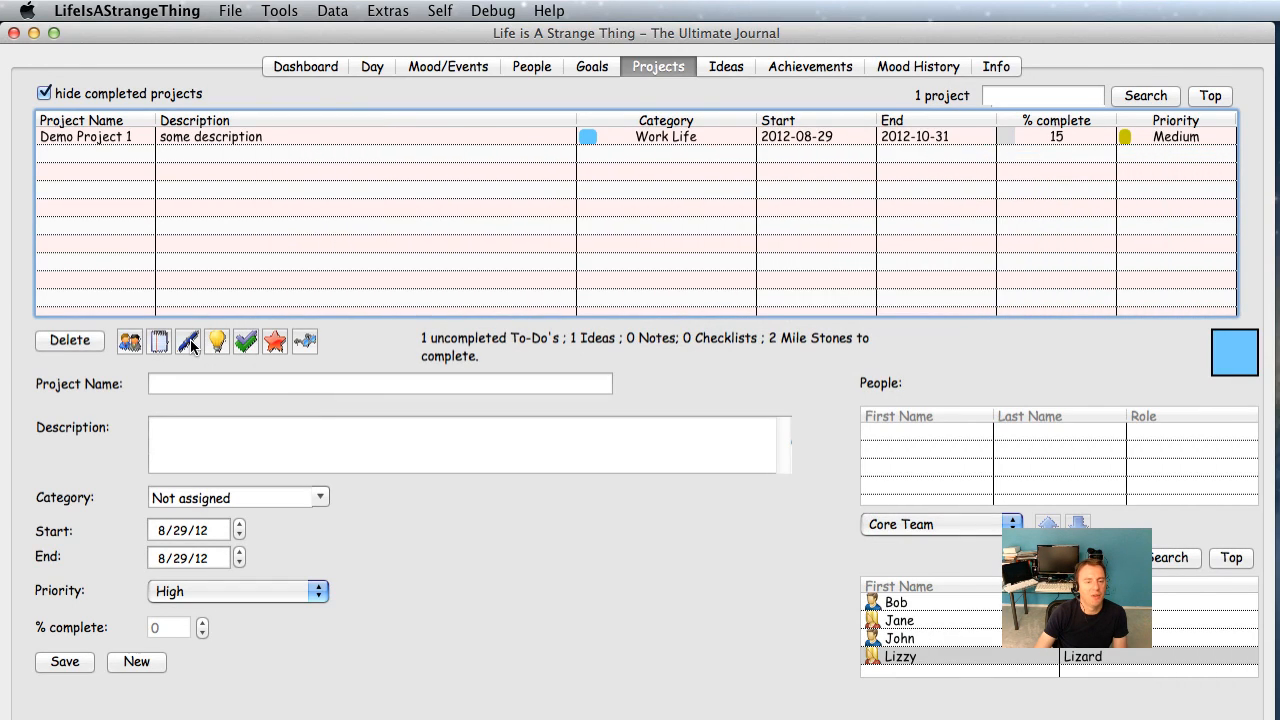